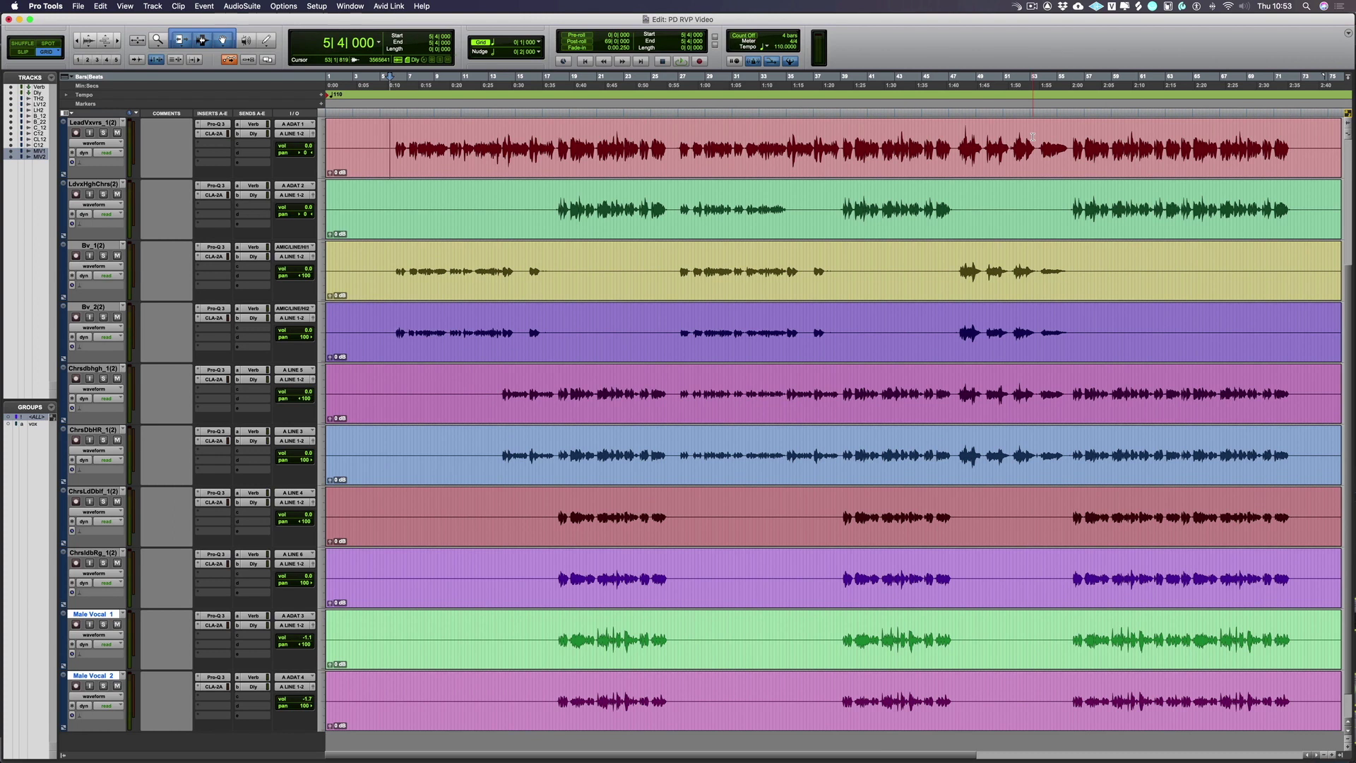
Step: Play the vocal session in Pro Tools to audition the lead, dub and backing vocals
key(space)
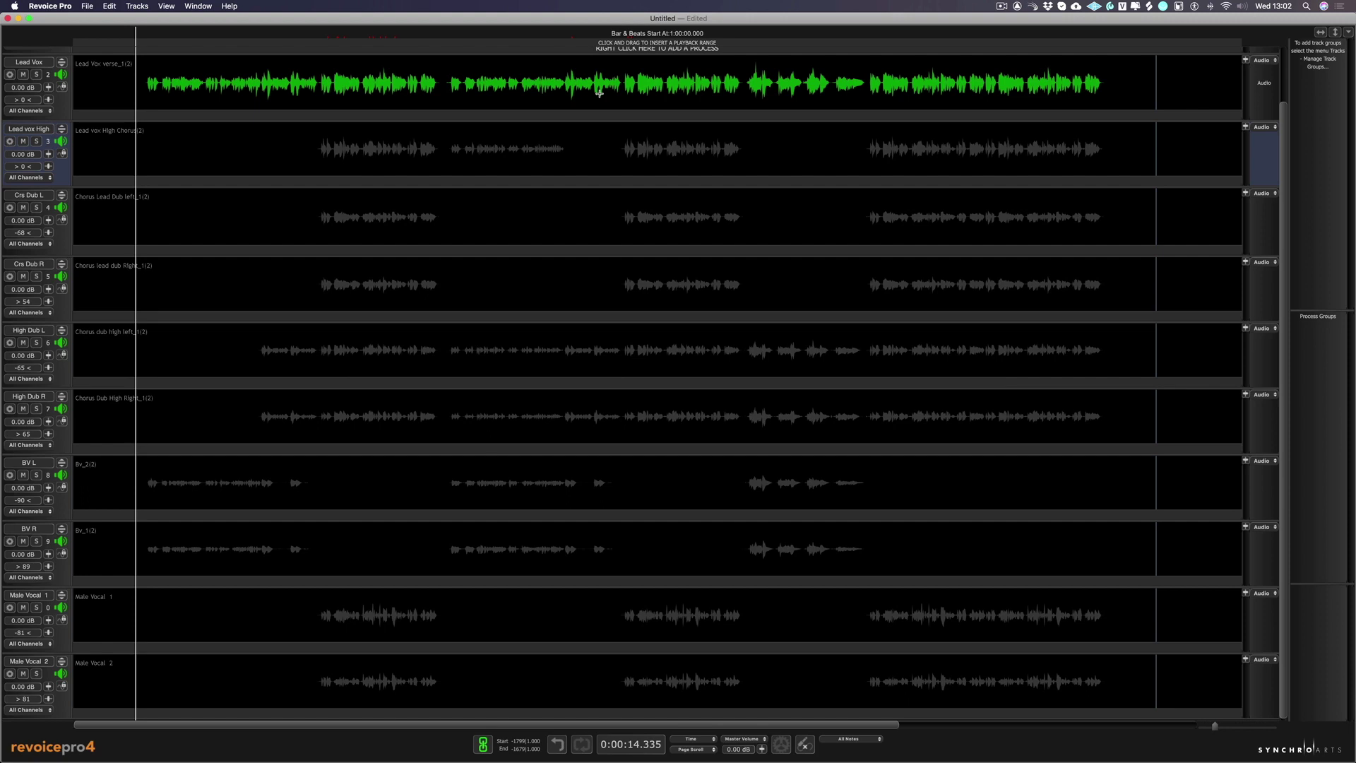
Step: Group the Crs Dub L/R and High Dub L/R tracks into a new track group
click(598, 94)
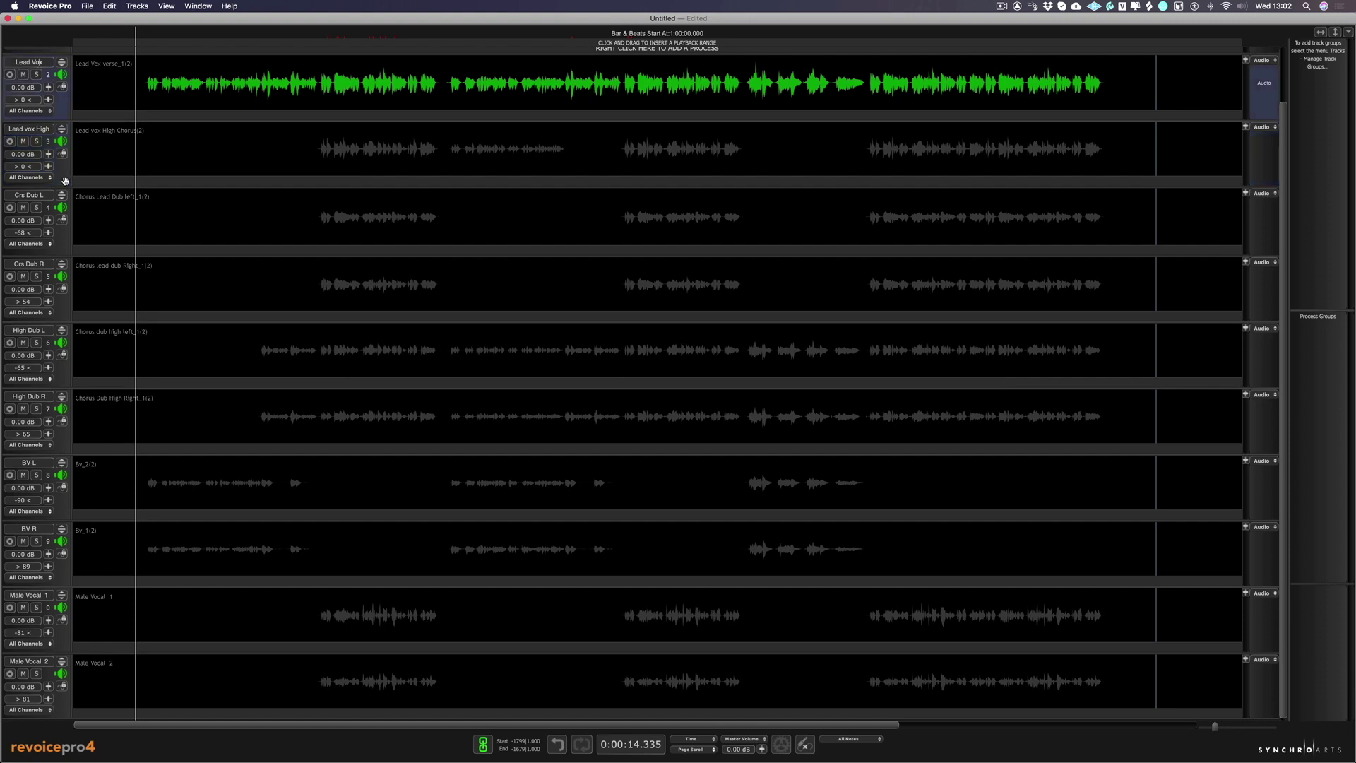
click(60, 243)
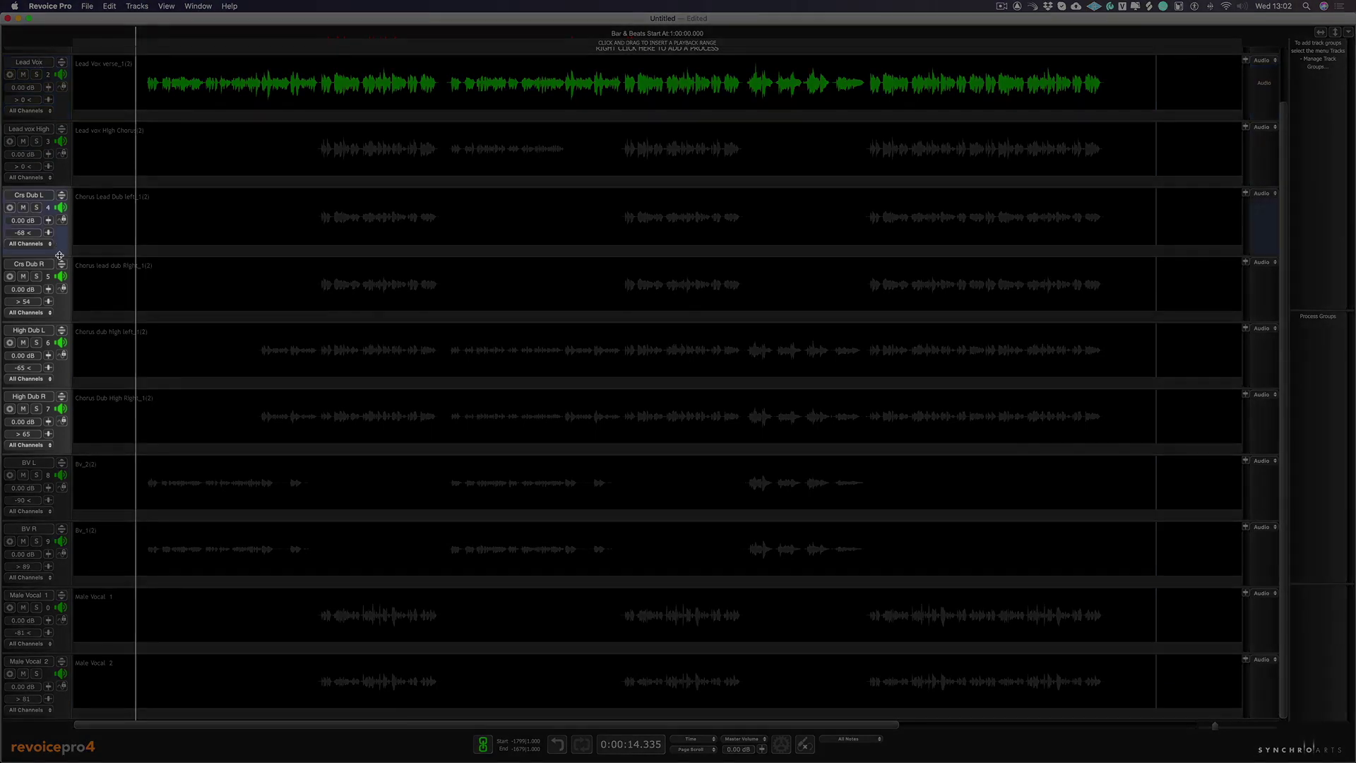
shift+click(62, 316)
shift+click(62, 375)
shift+click(62, 443)
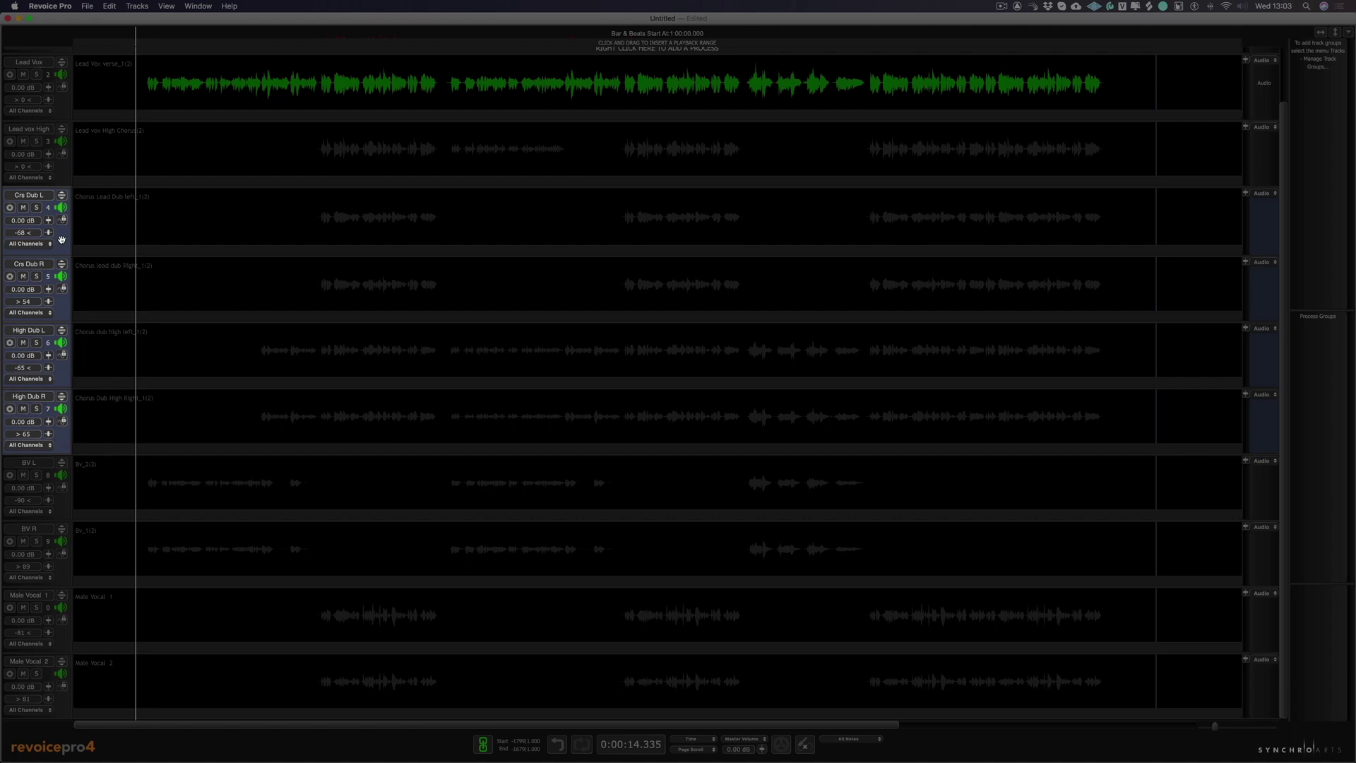
click(61, 239)
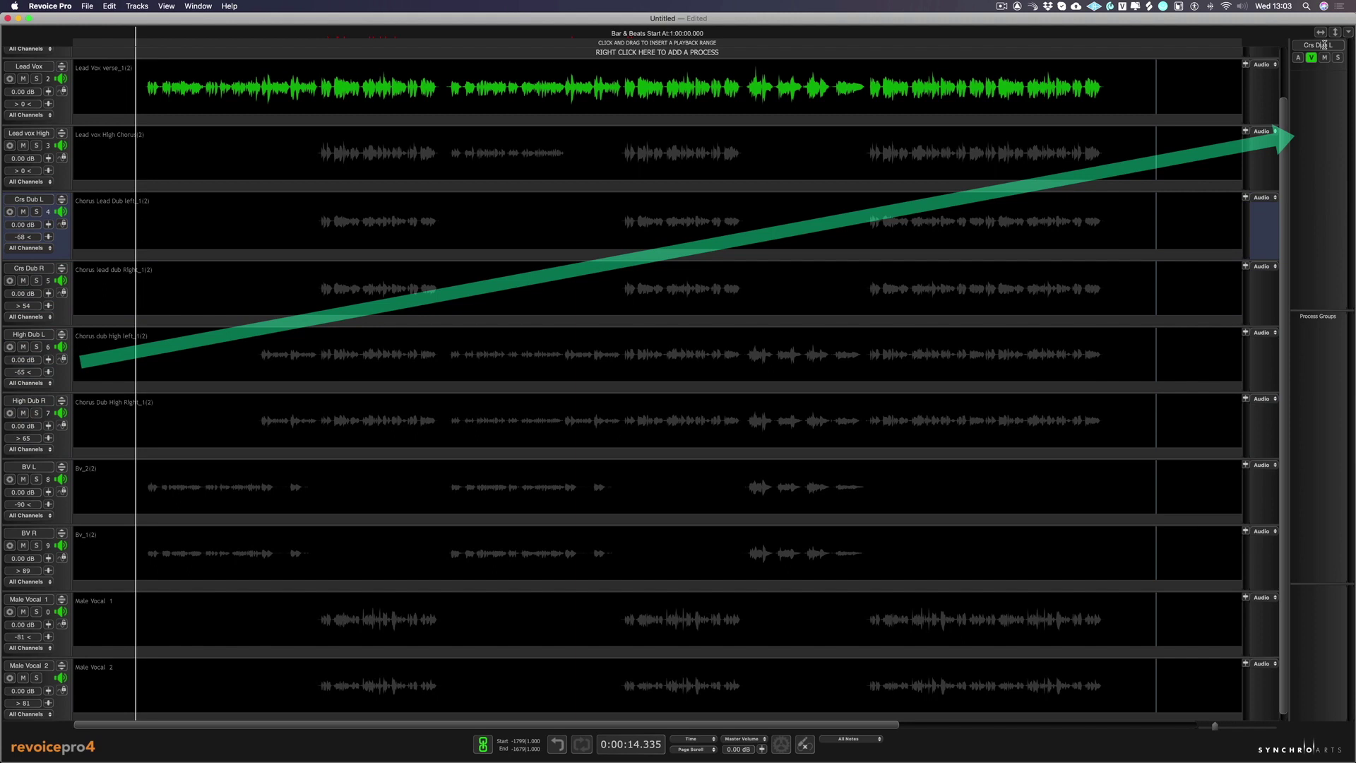
Step: Rename the new track group to 'Crs Dubs'
click(1324, 44)
key(BackSpace)
key(BackSpace)
text(s)
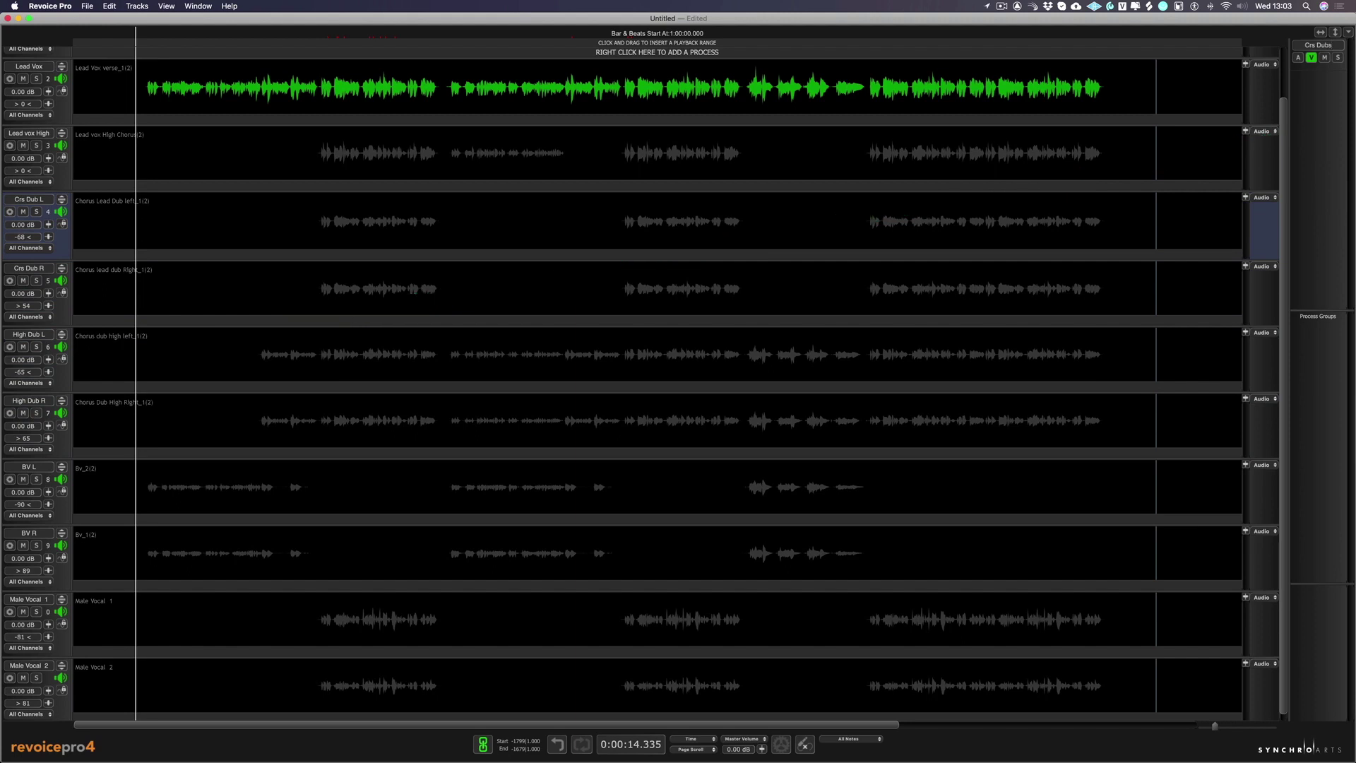
scroll(656, 381, up, 1)
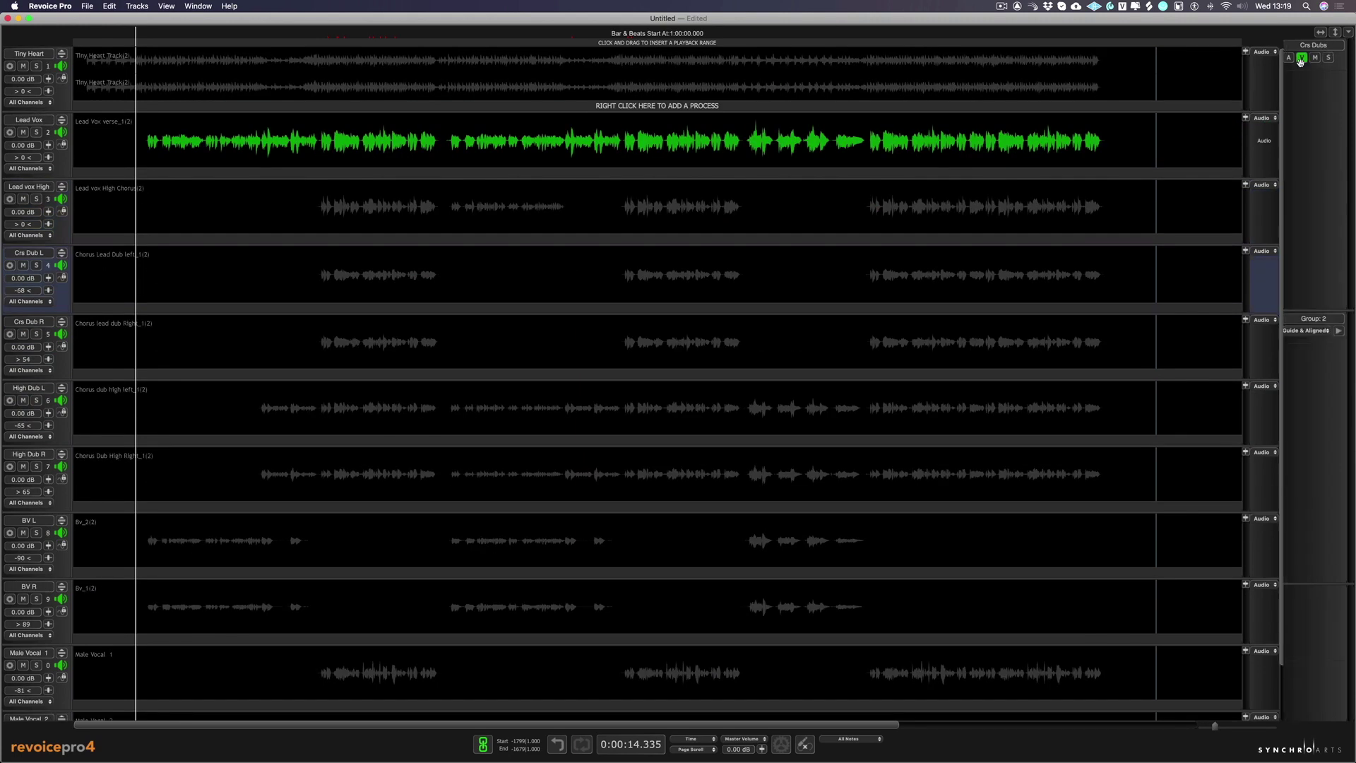
Step: Test the group's visibility, mute and solo buttons, leaving the four dub tracks hidden
click(1302, 57)
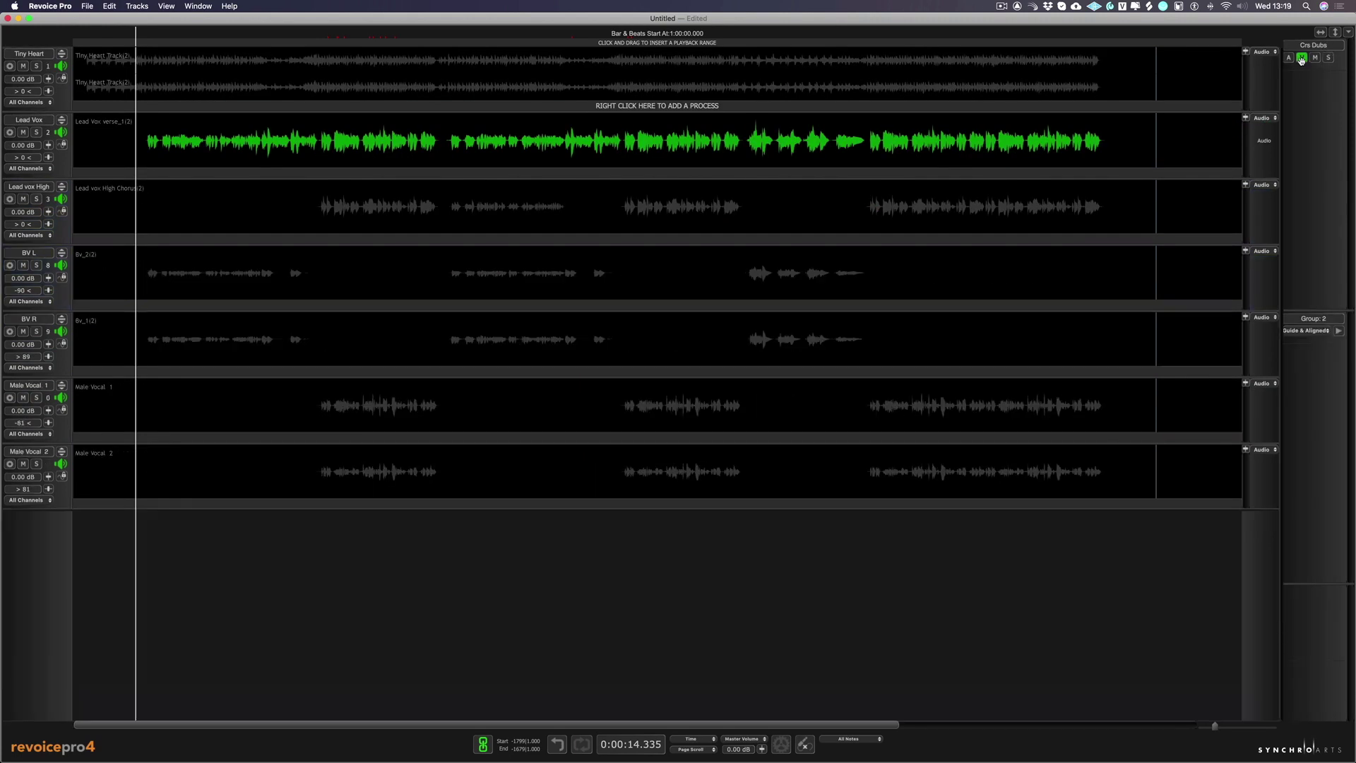
click(1301, 57)
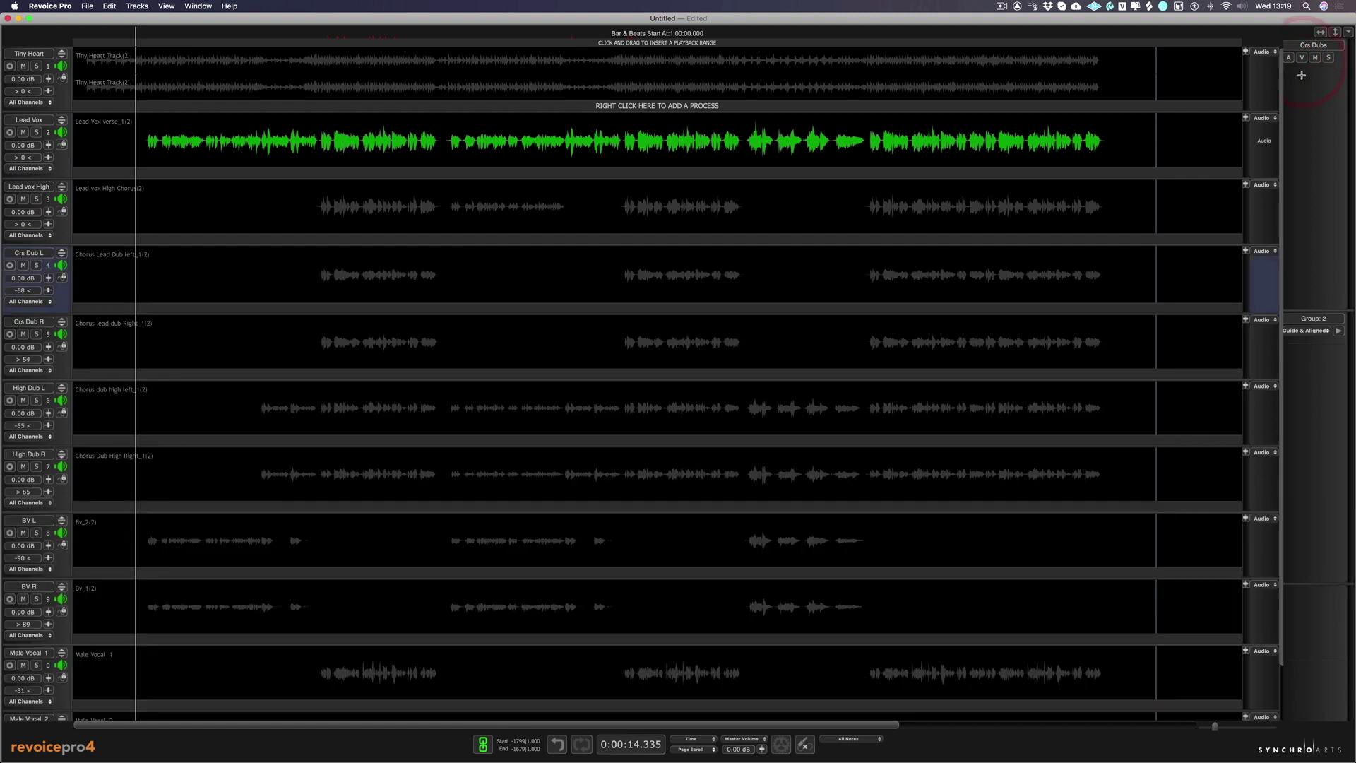
click(1301, 58)
click(1315, 58)
click(1328, 57)
click(1329, 57)
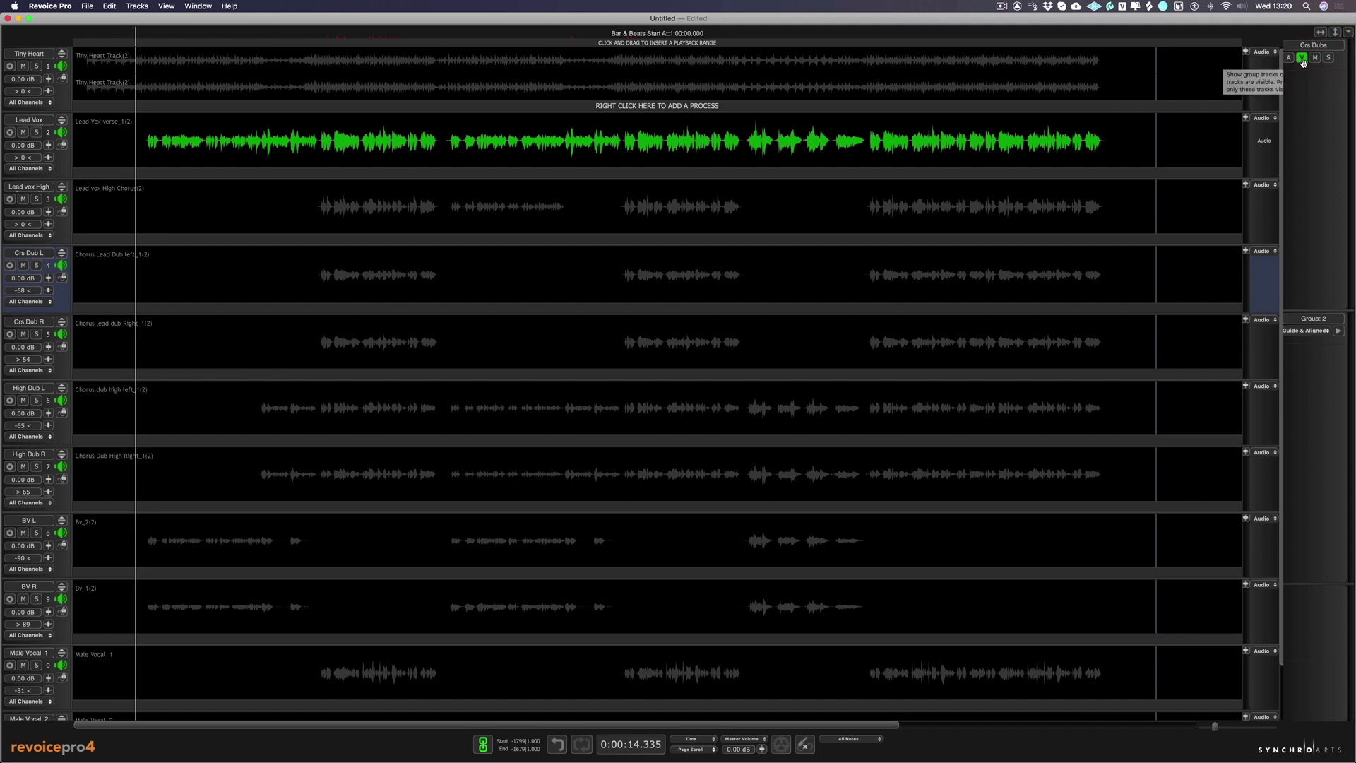
click(1303, 60)
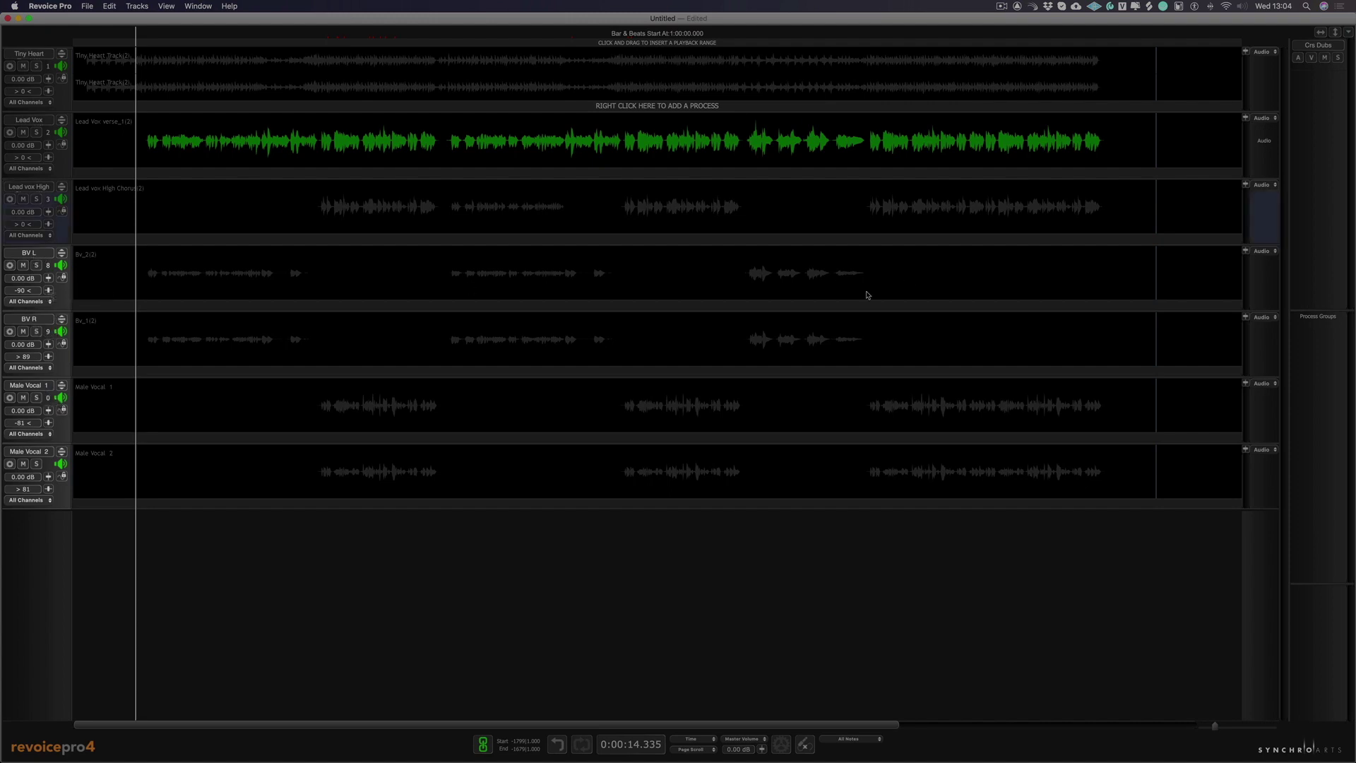
Step: Create a new empty track group named 'Bv's' in the track-group manager
click(1325, 123)
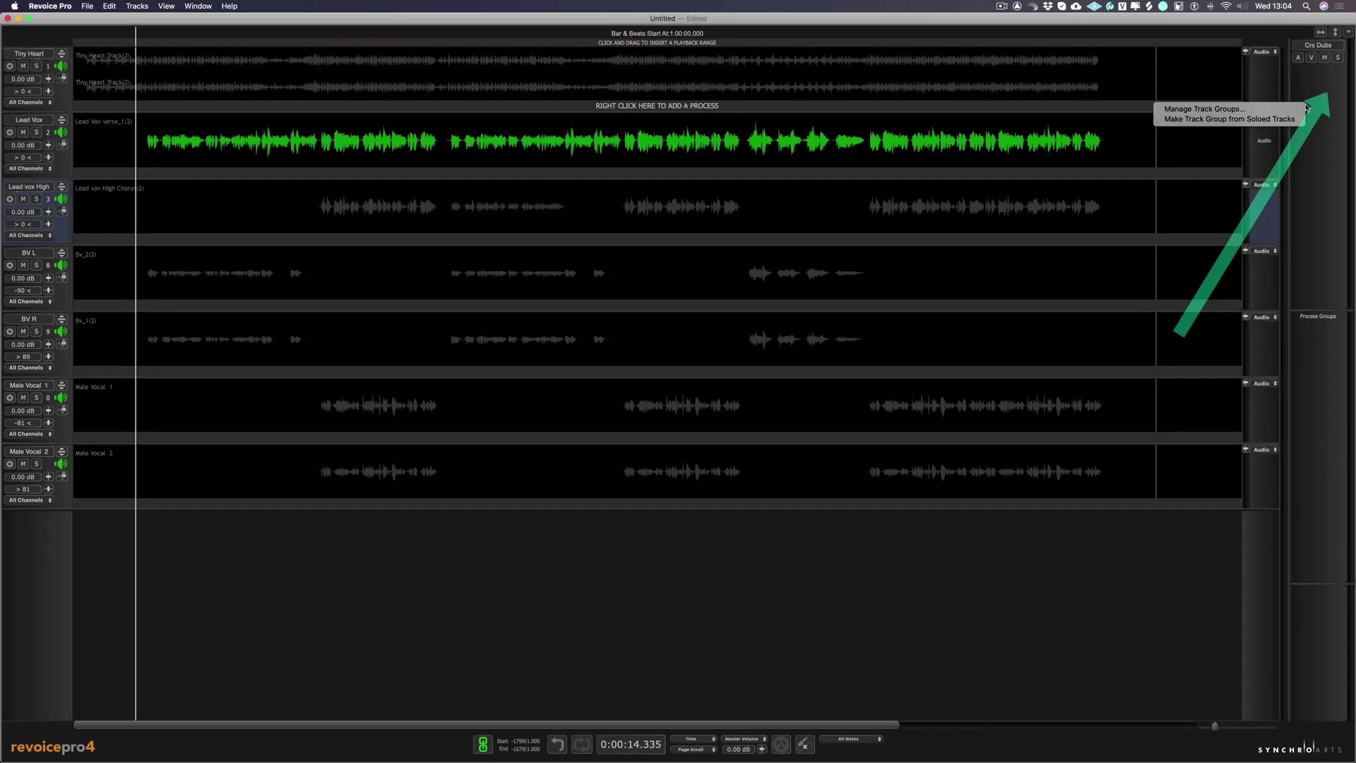
click(1225, 110)
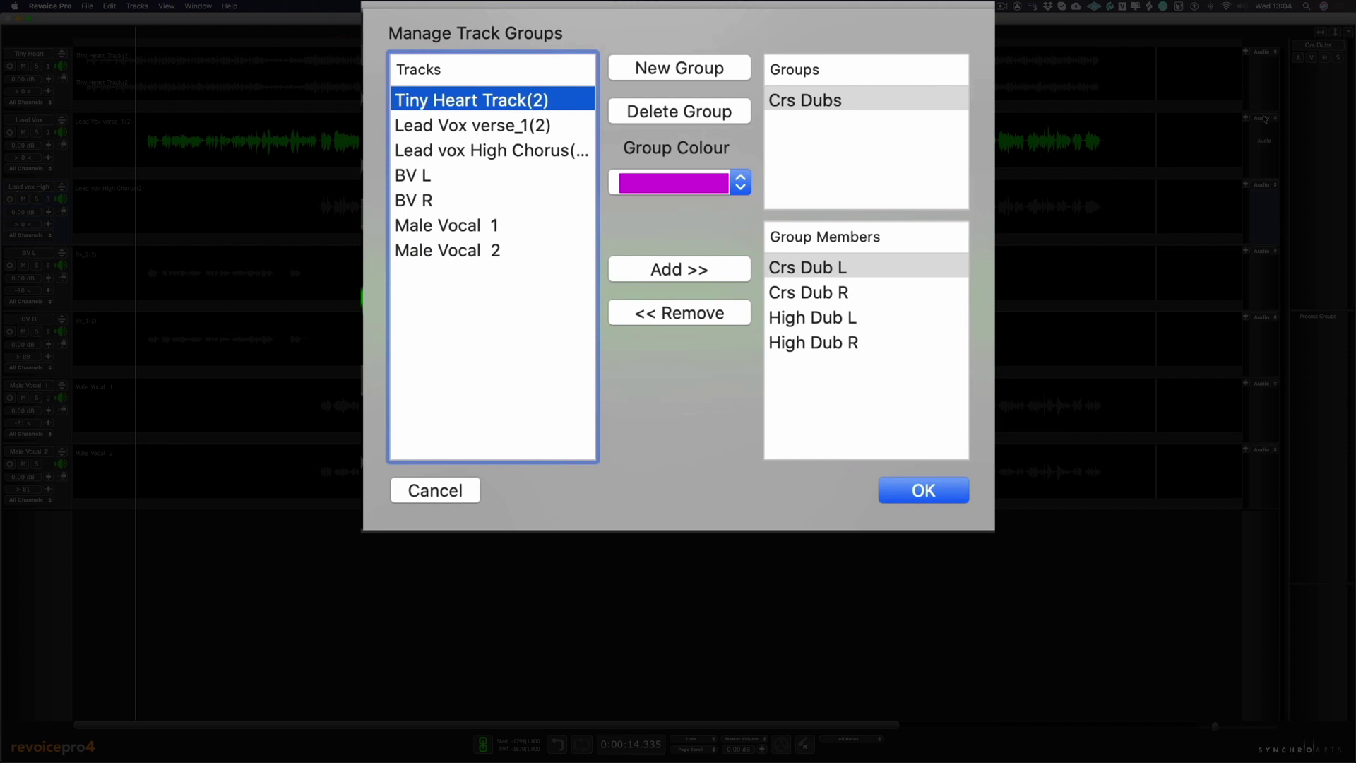
click(666, 67)
double_click(798, 122)
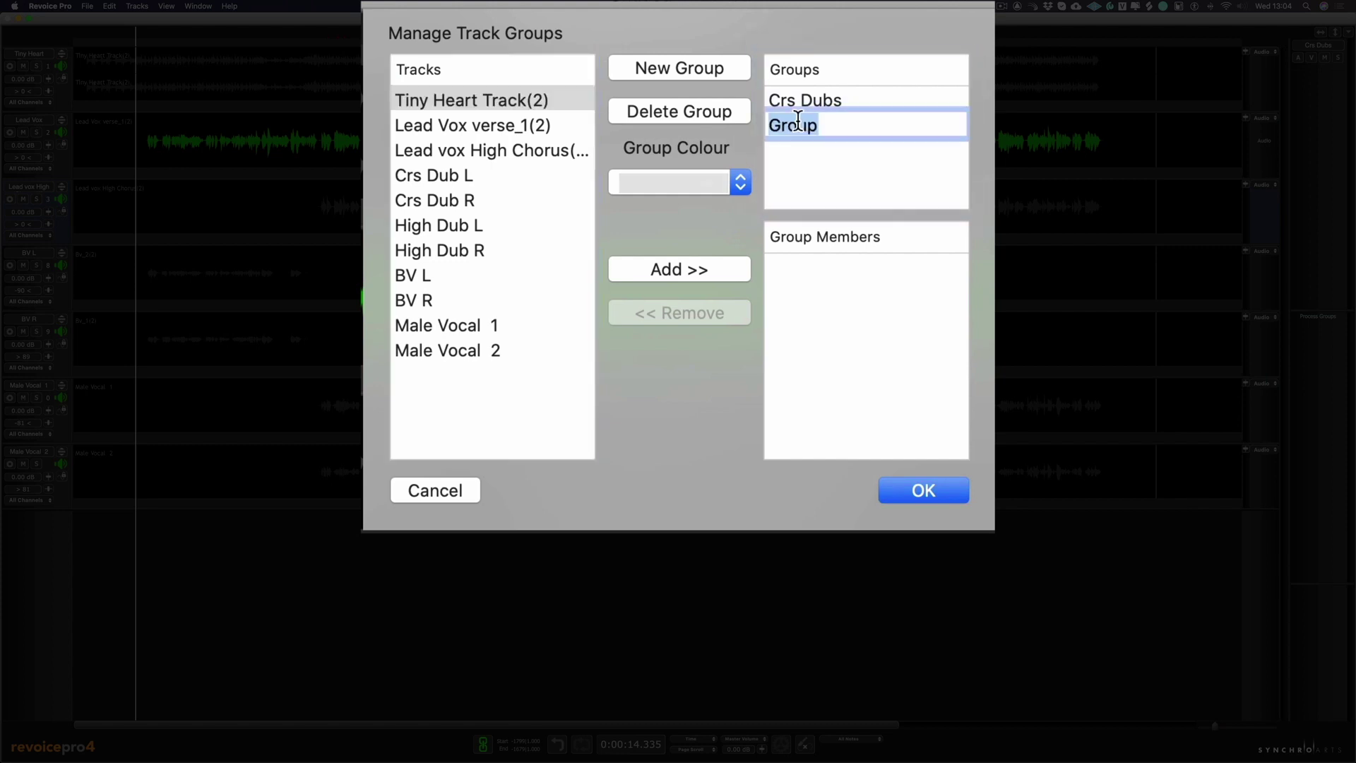
text(Bv's)
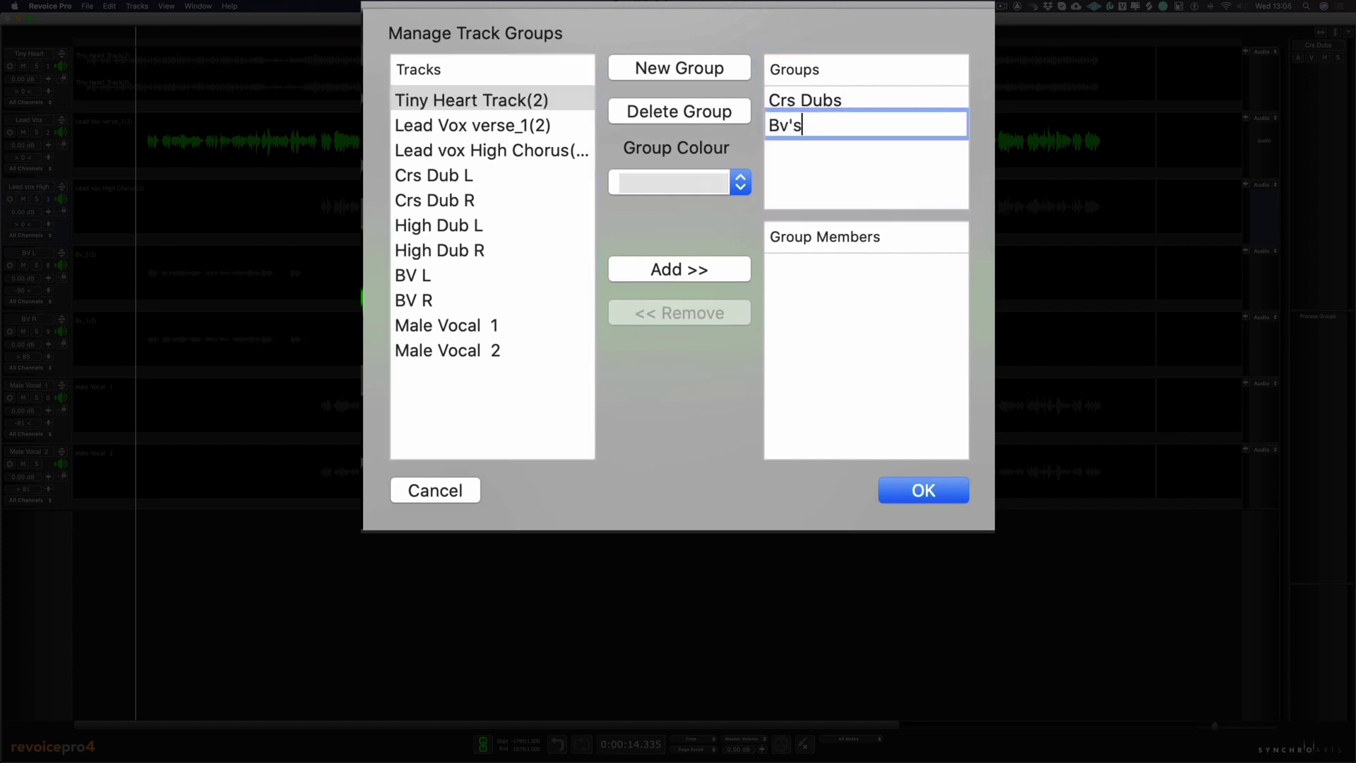
Step: Add BV L, BV R, Male Vocal 1 and Male Vocal 2 to Bv's and hide them
drag(424, 274, 487, 350)
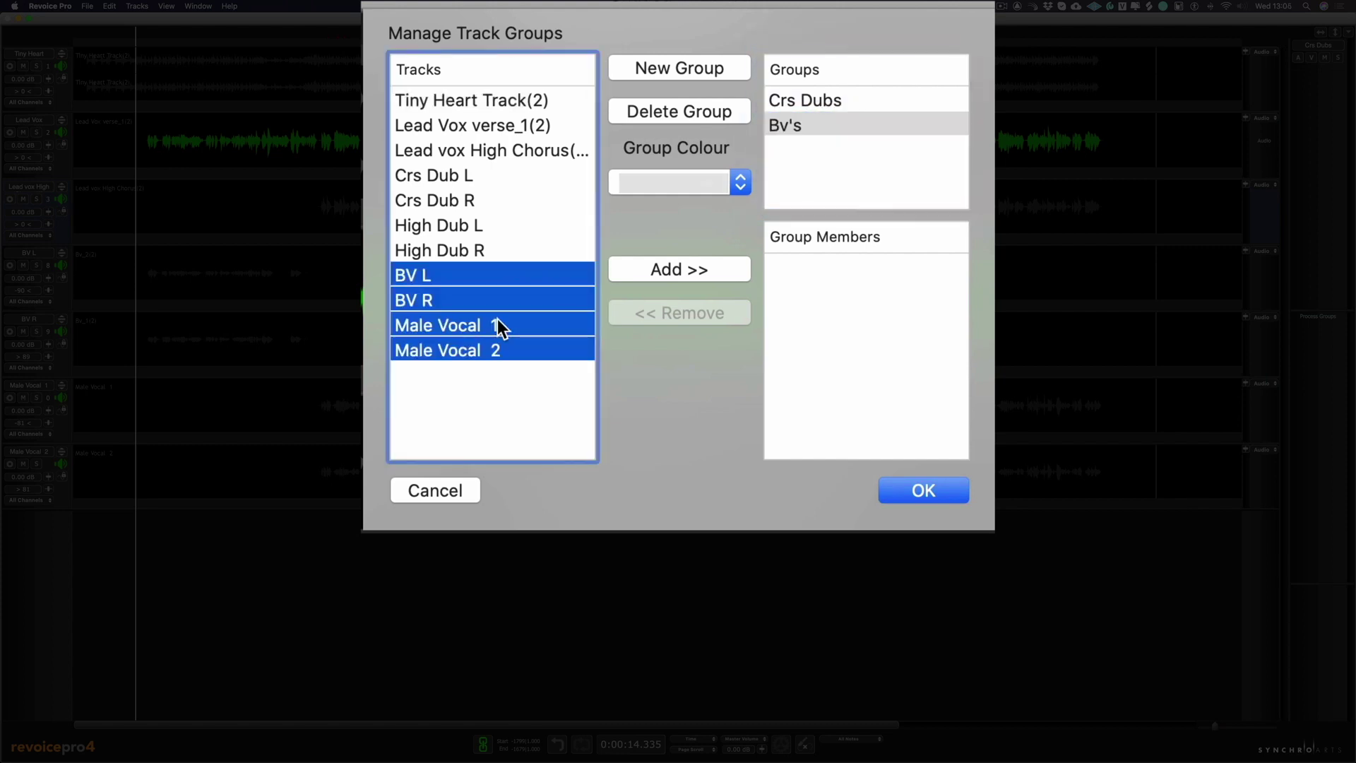
click(646, 268)
click(940, 495)
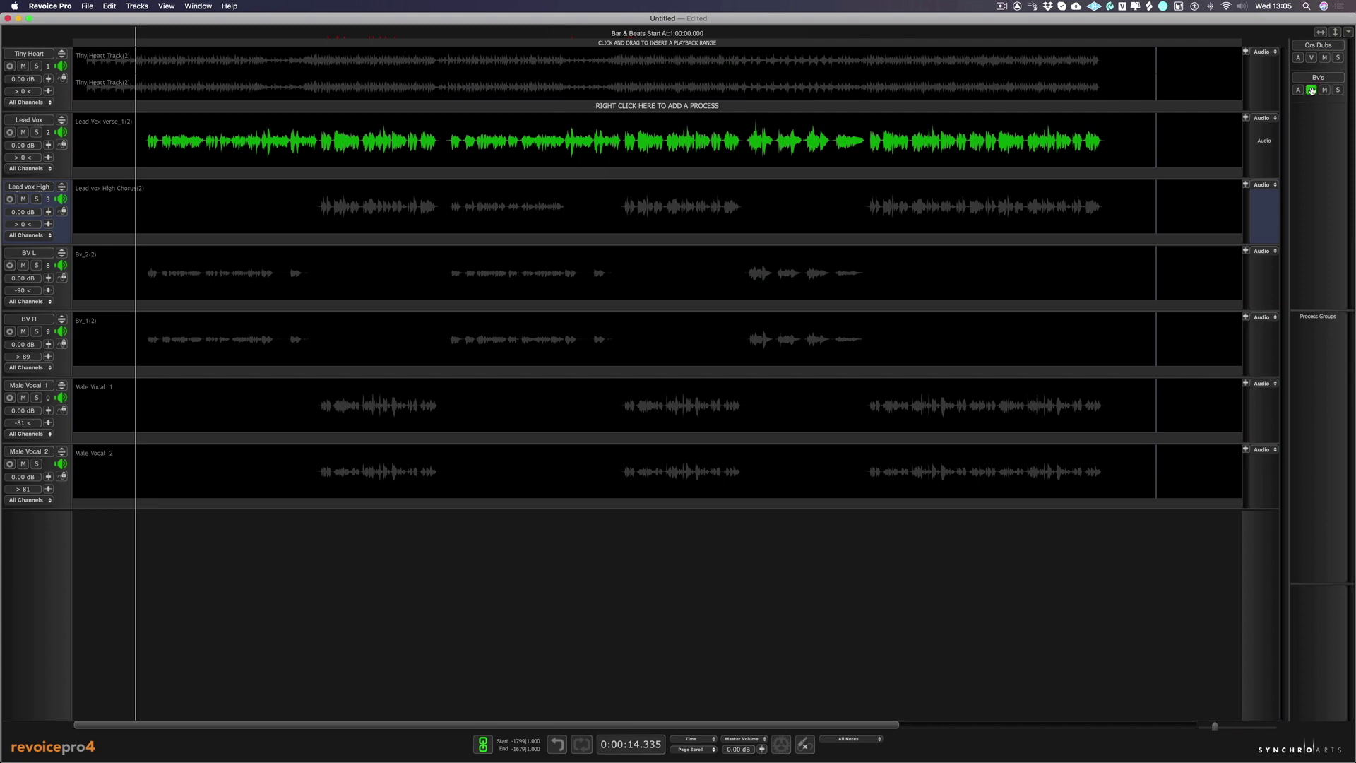
click(1310, 91)
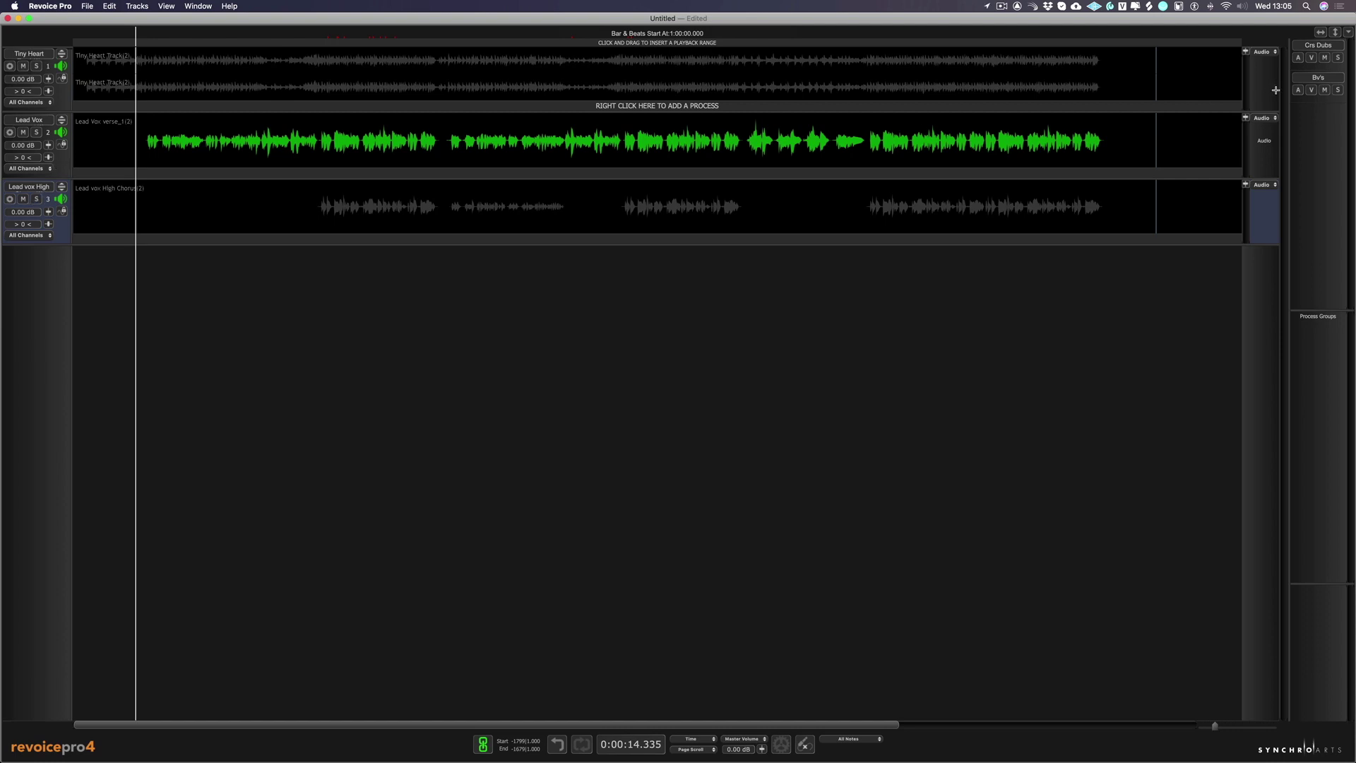
Step: Create a 'Lead Vocals' group holding Lead Vox and Lead vox High
right_click(1315, 139)
click(1312, 140)
text(Le)
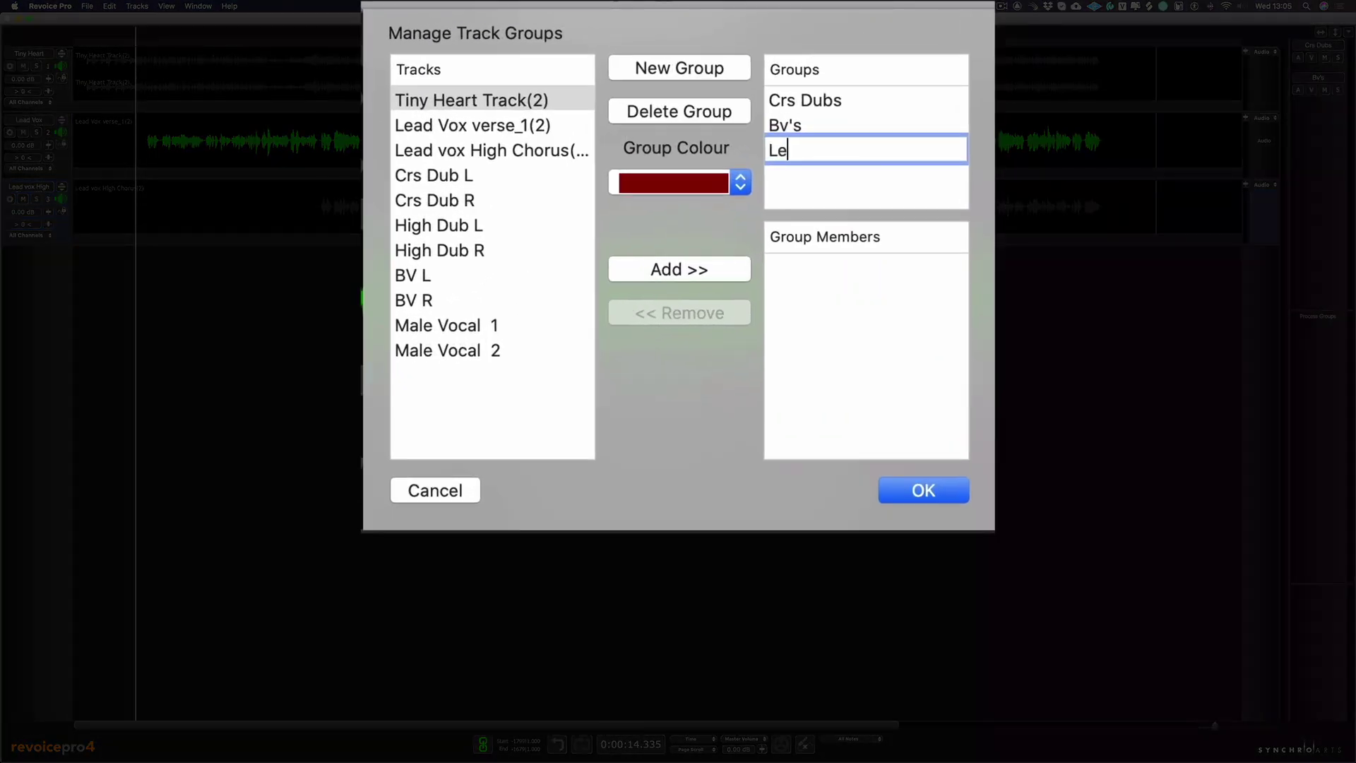
text(ad Vocals)
key(Return)
drag(448, 127, 443, 154)
click(679, 269)
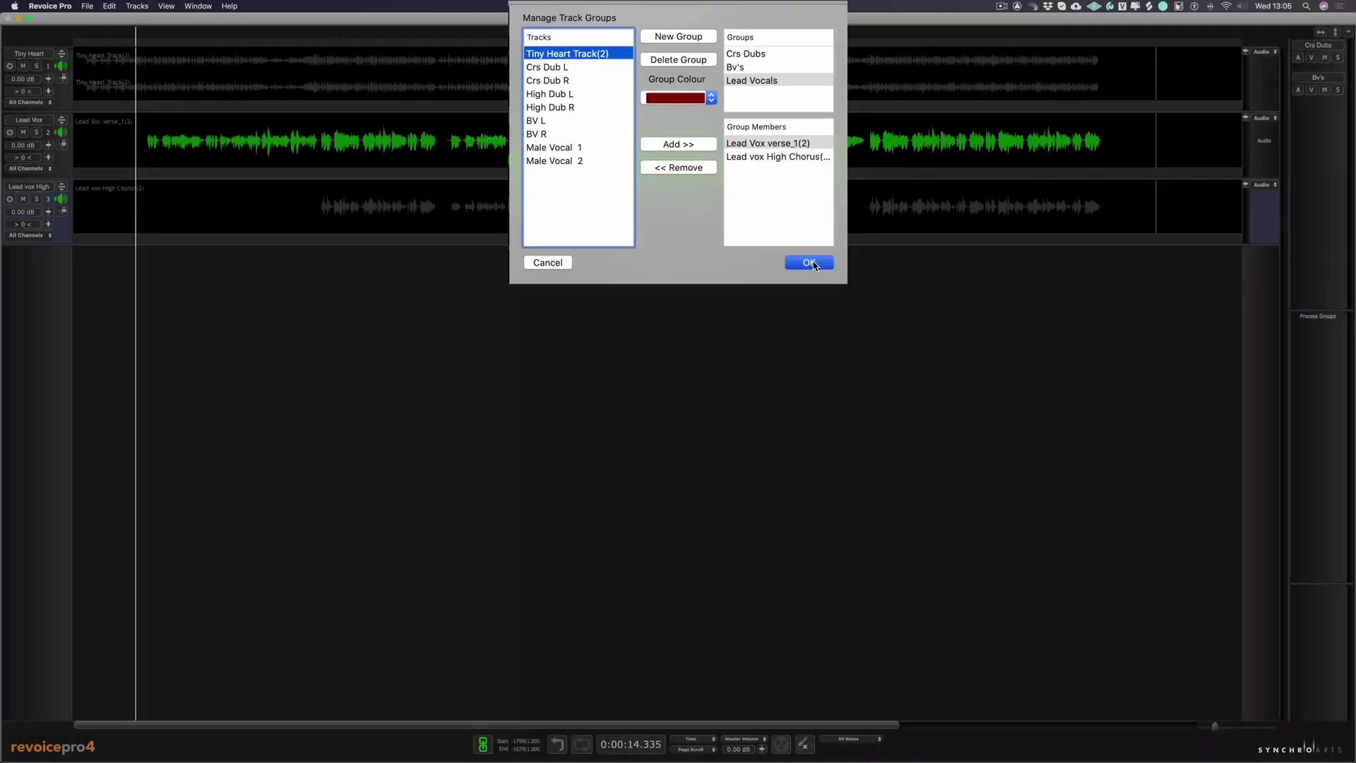
click(809, 262)
Step: Mute the Bv's group while keeping the Lead Vocals tracks unmuted and visible
click(1311, 122)
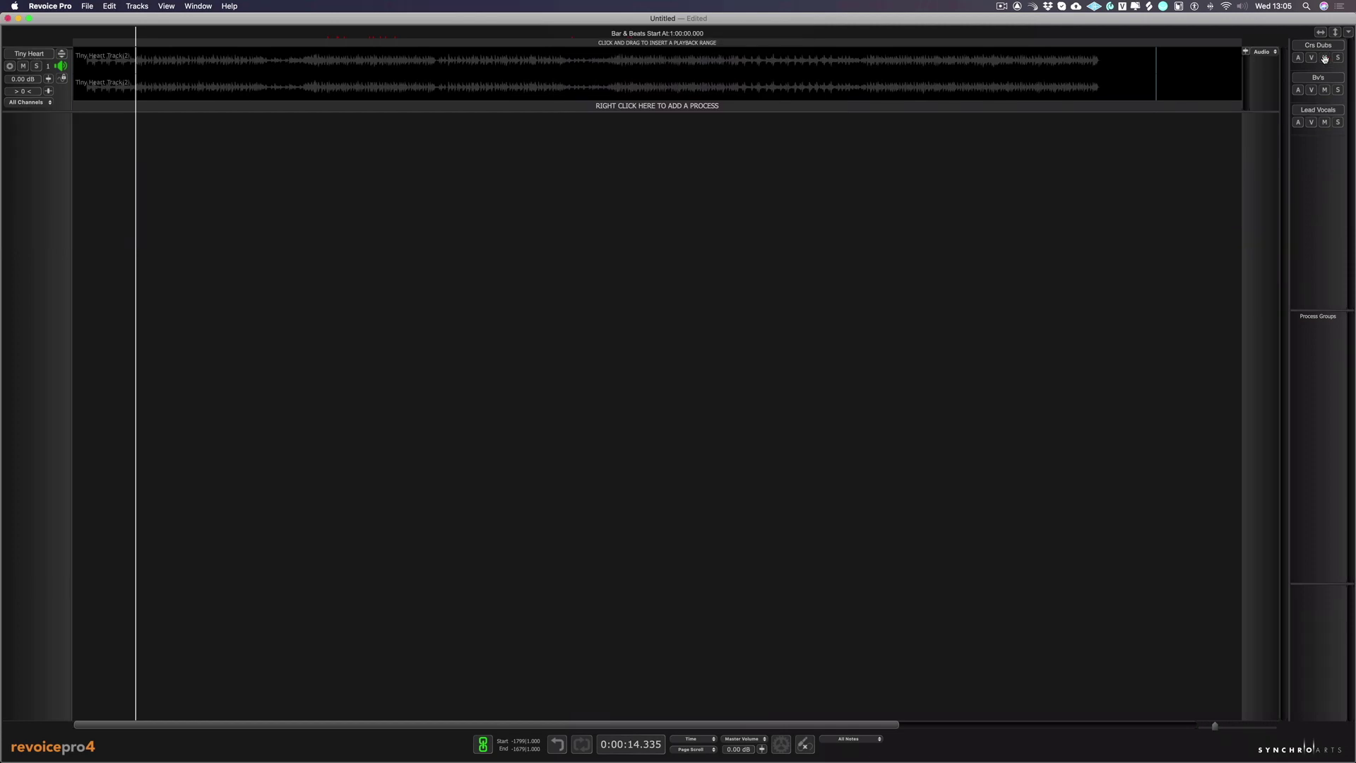
click(1324, 90)
click(1324, 122)
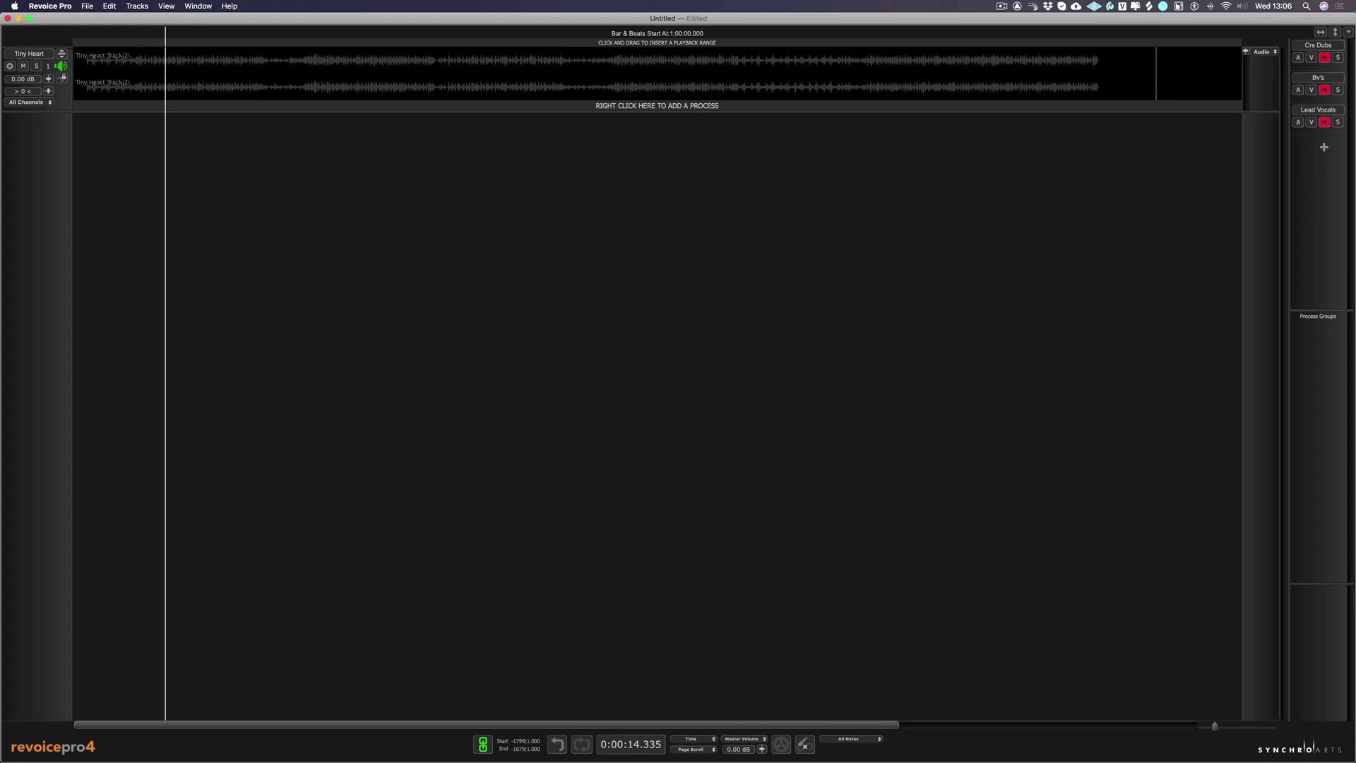
click(1324, 122)
click(1312, 122)
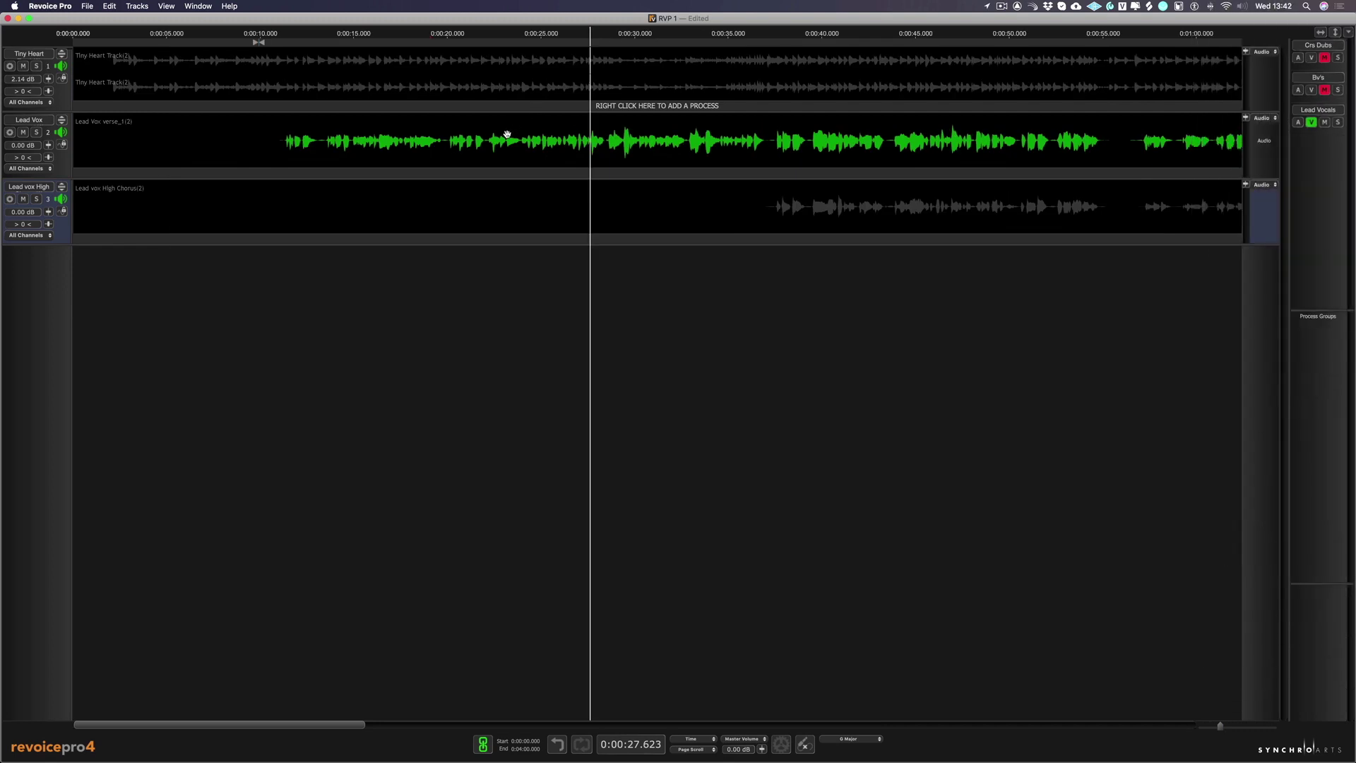
Step: Convert Lead Vox into a Warp Time & Pitch region shown in a full pitch editor
right_click(506, 146)
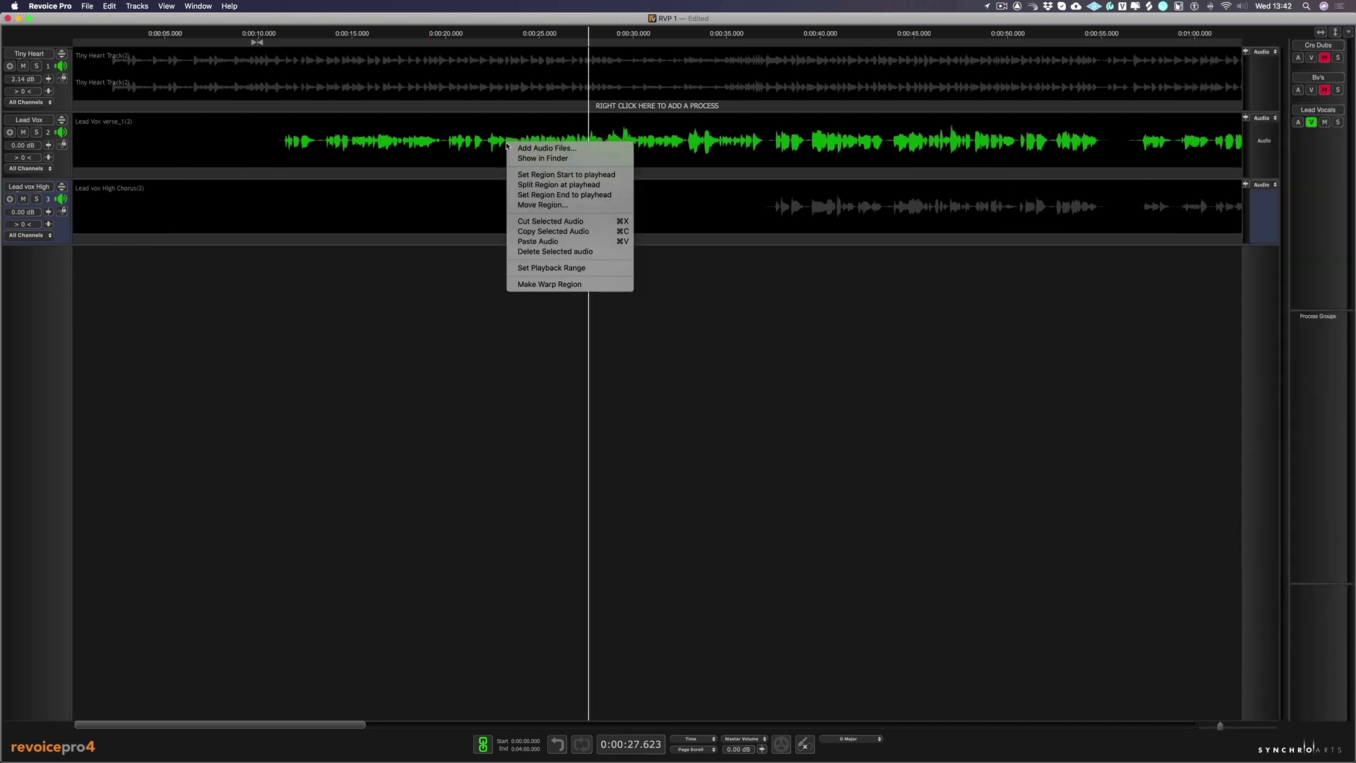
click(558, 285)
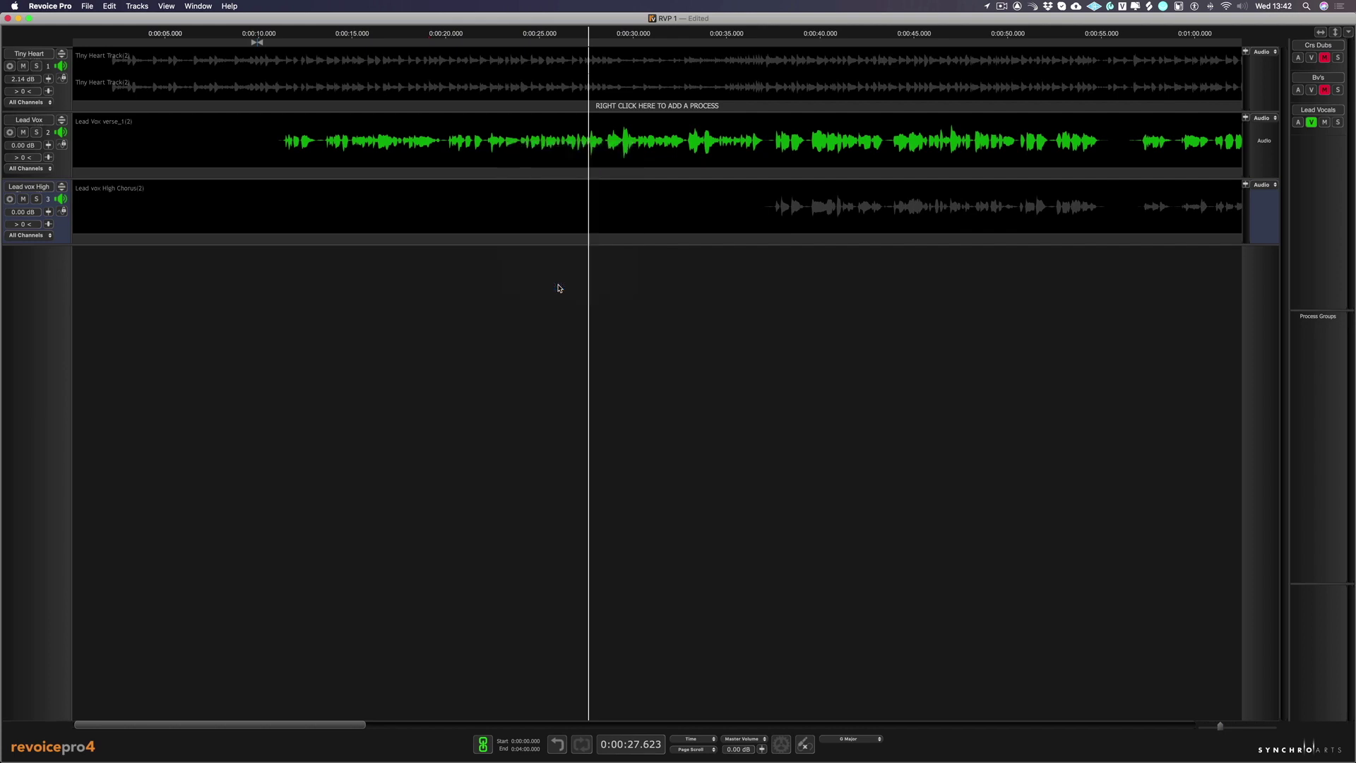
click(61, 120)
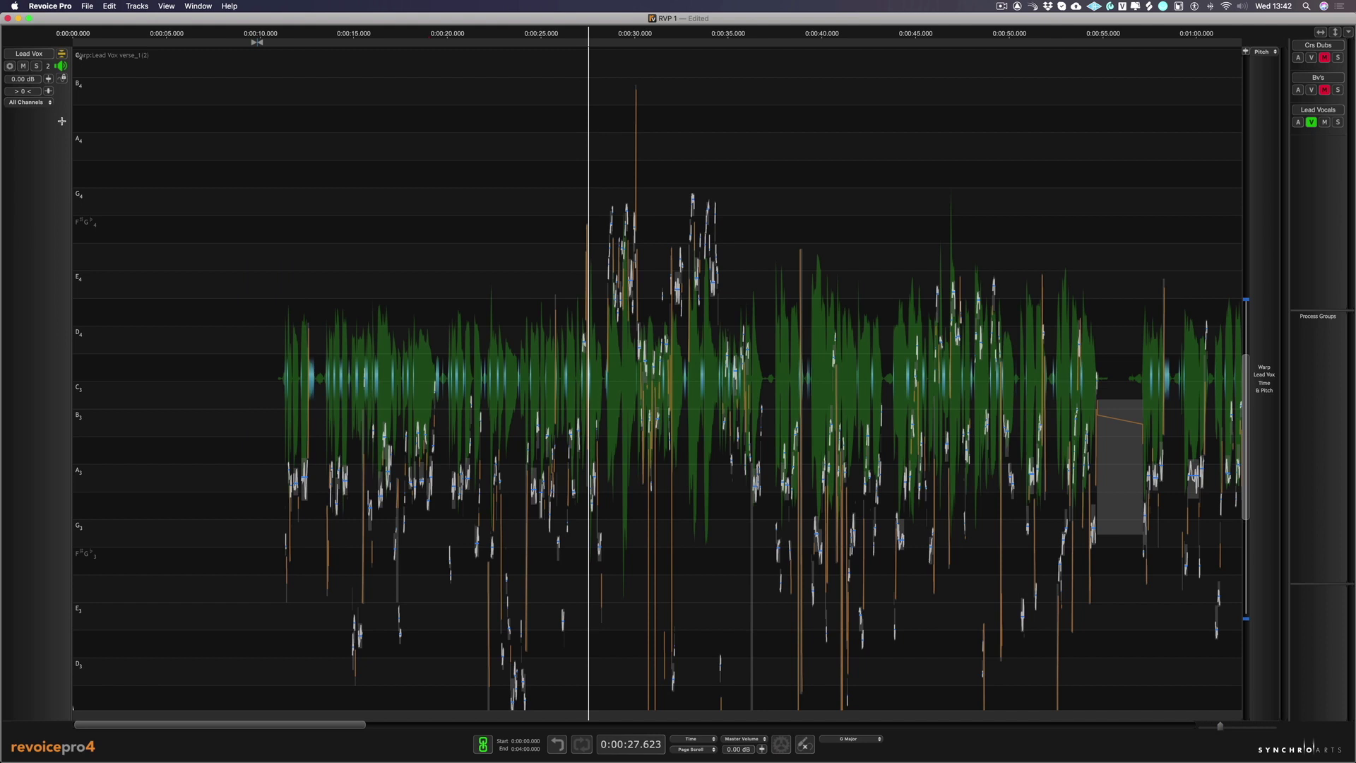
Step: Zoom to about 23–33 s, select all Lead Vox audio and bring up Correct Pitch at 0.0%
key(t)
key(t)
key(t)
key(t)
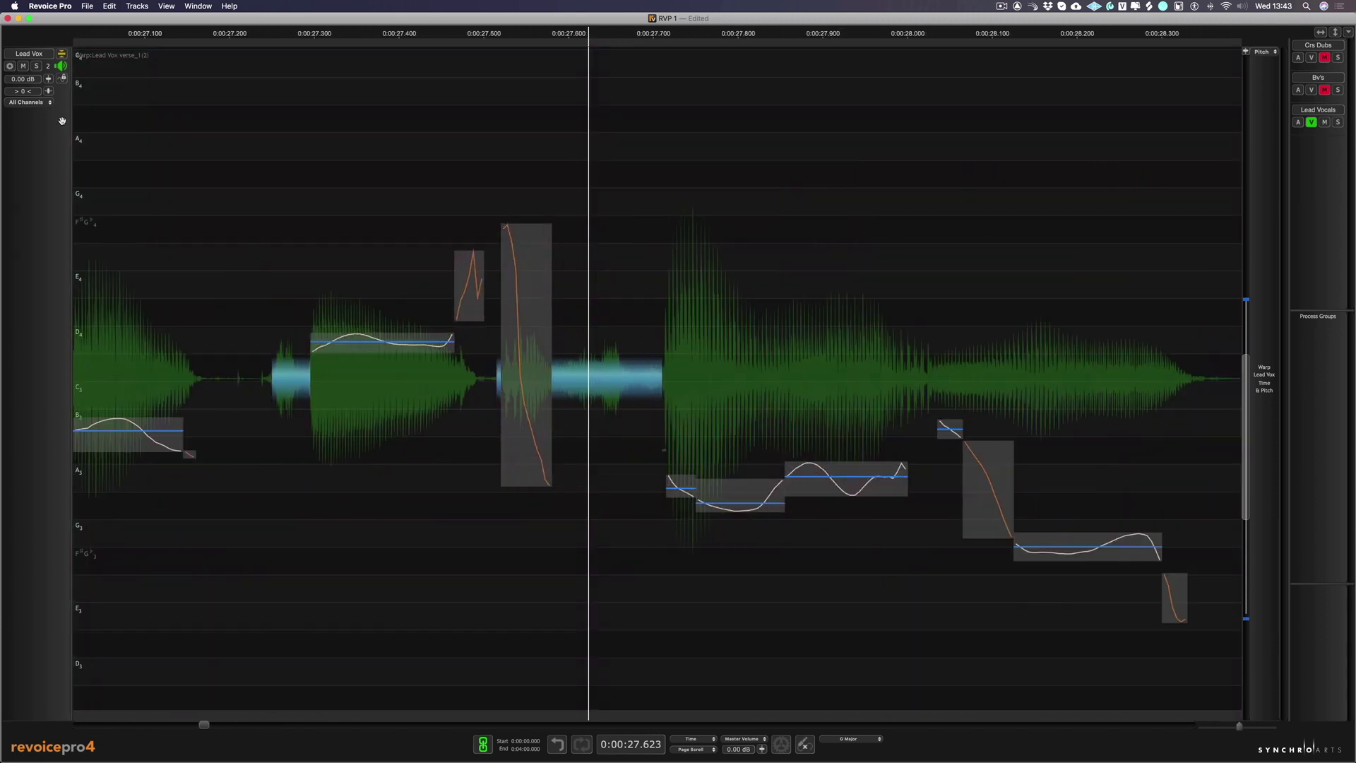
key(r)
key(r)
key(r)
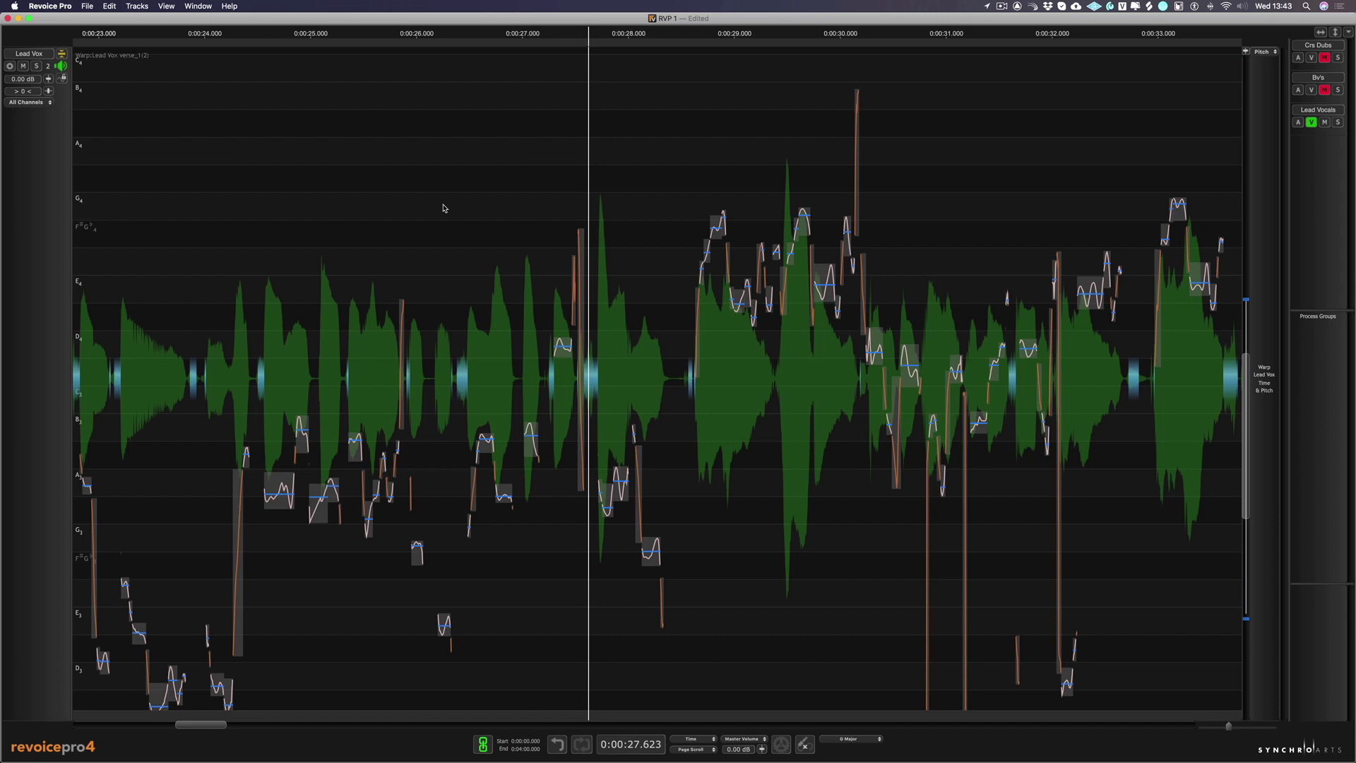
key(super+a)
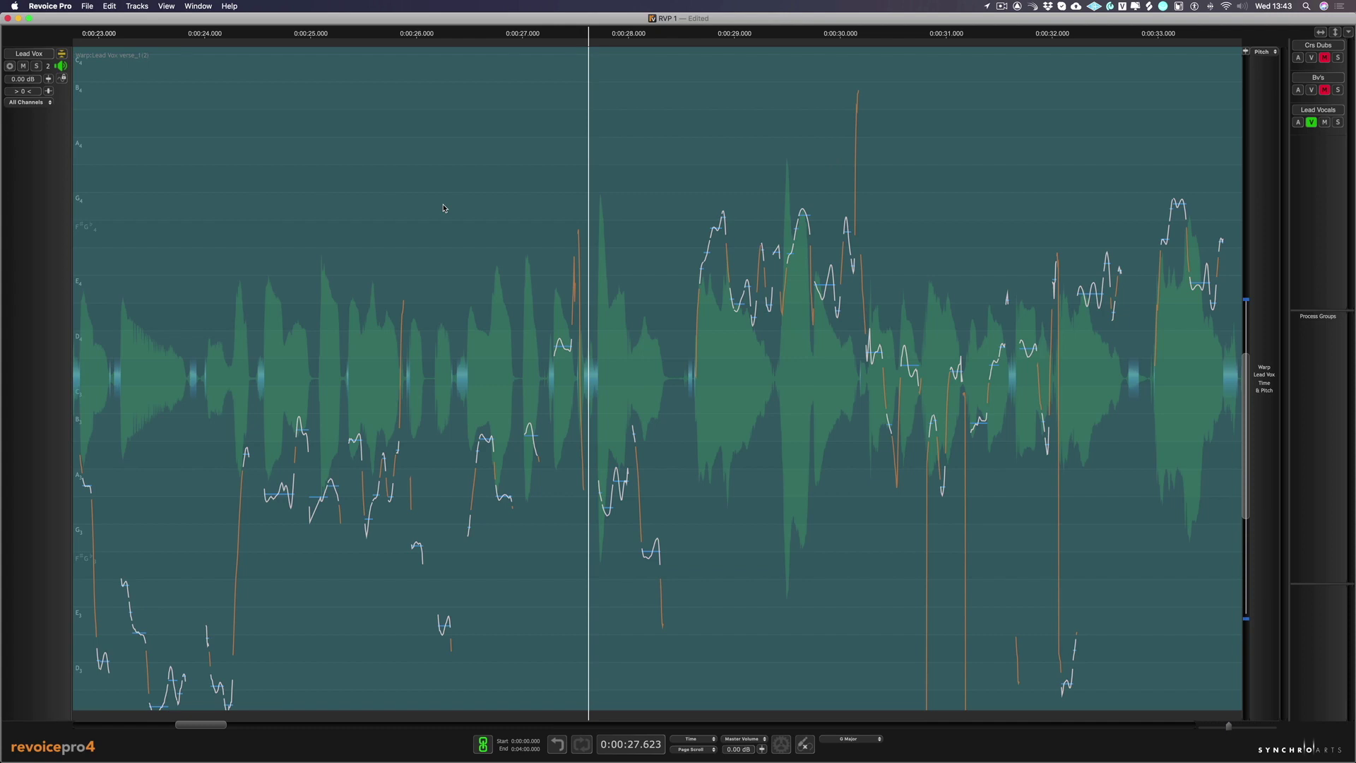
key(super+a)
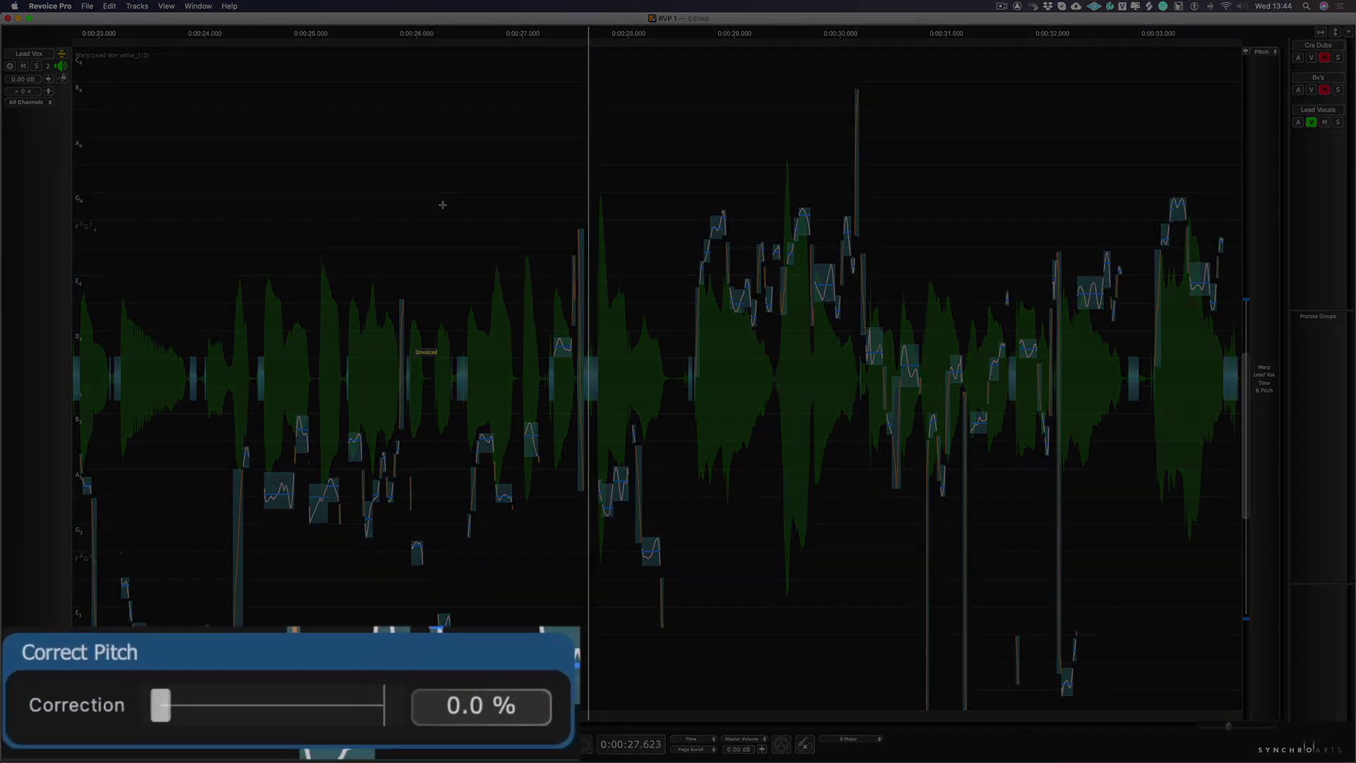
Step: Apply 90.9 % pitch correction to the Lead Vox notes and smooth the joins between all notes
drag(160, 705, 359, 716)
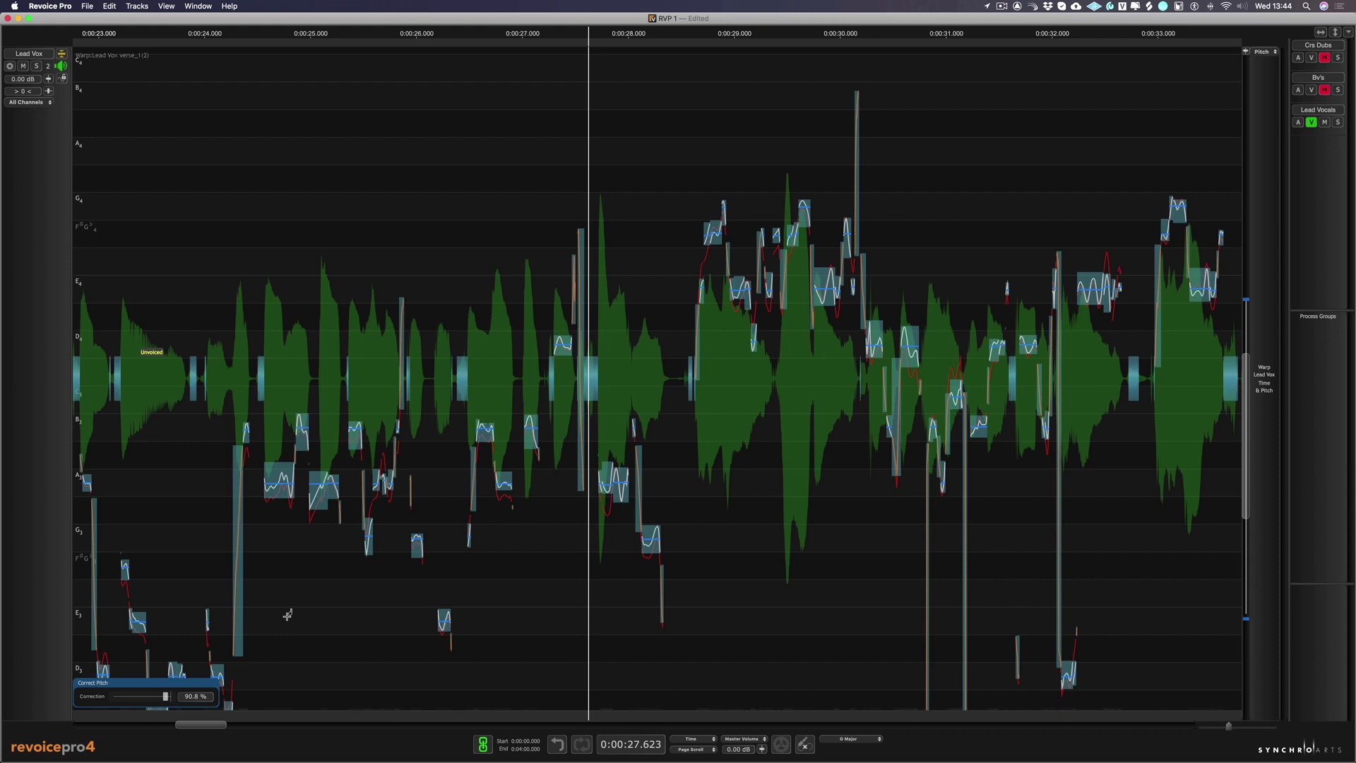
right_click(285, 538)
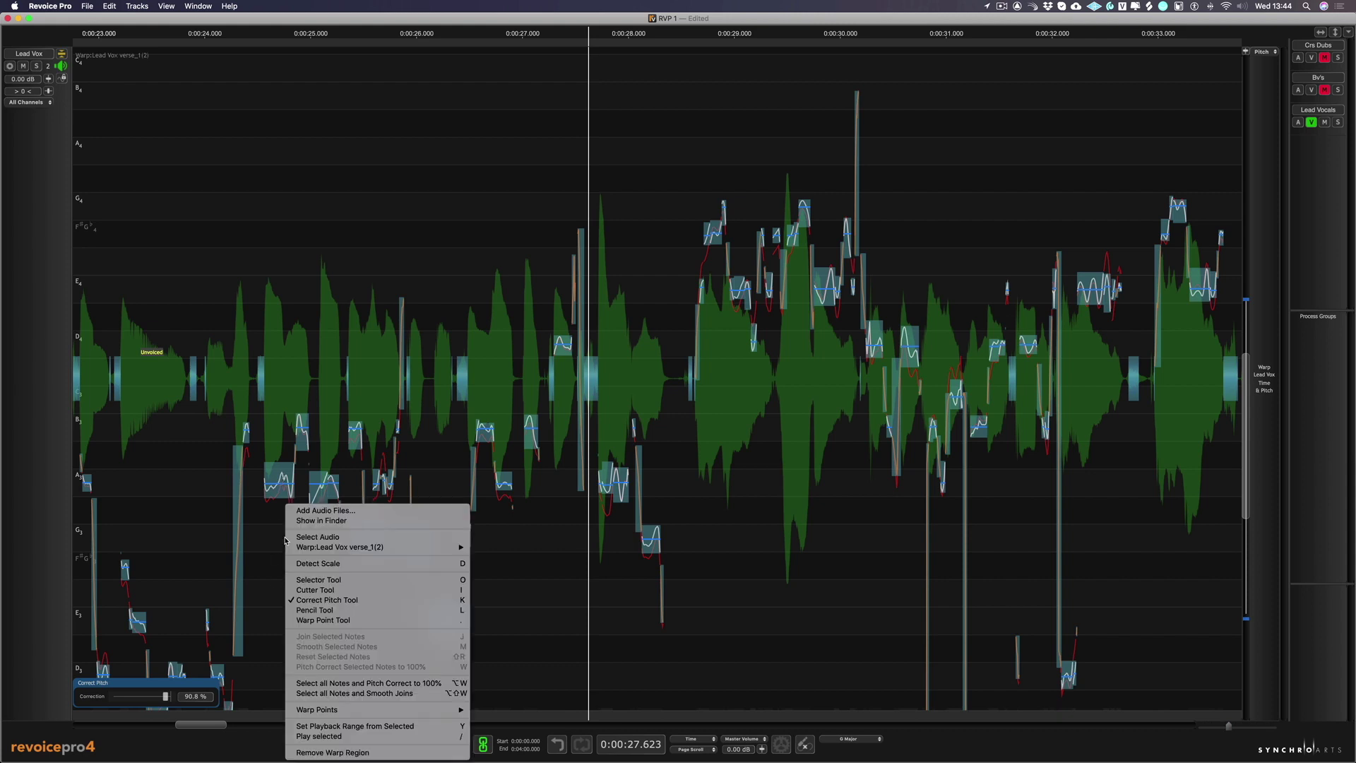
click(380, 693)
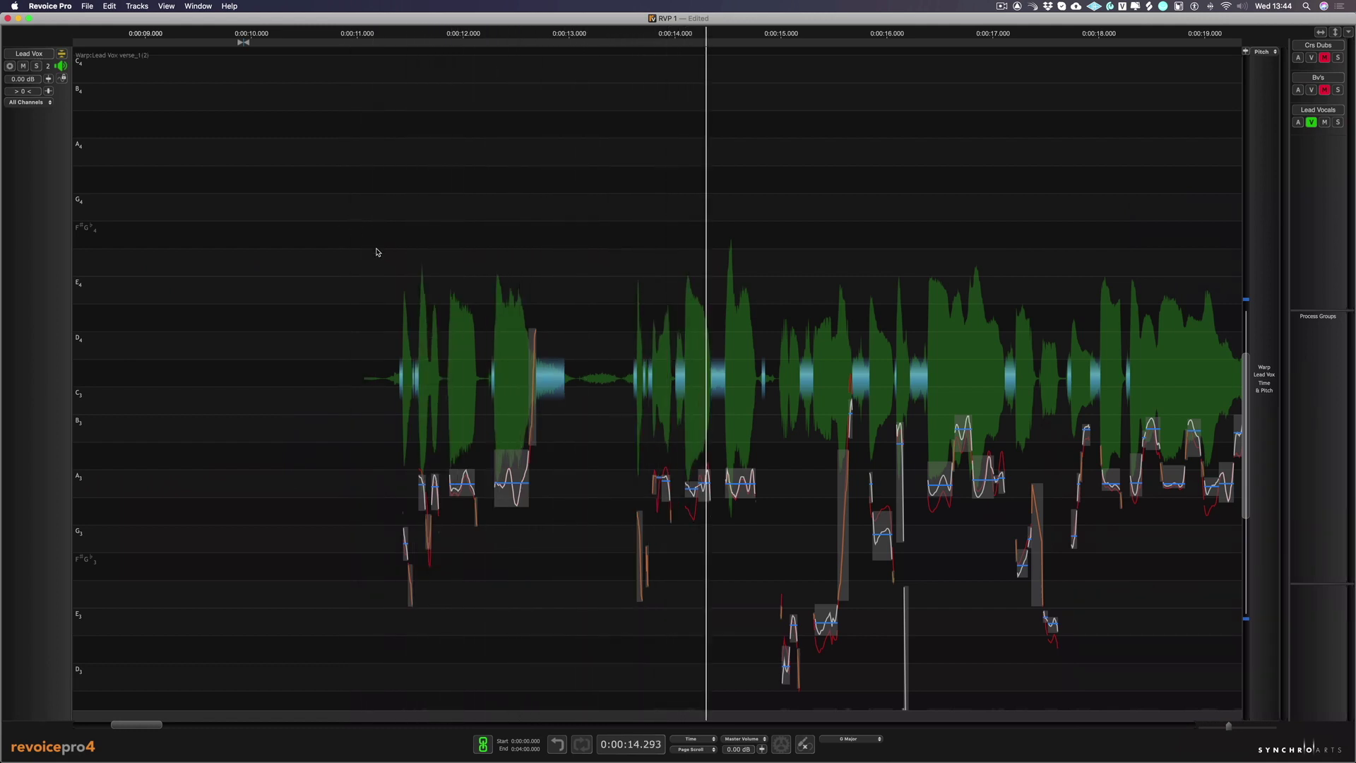
scroll(514, 358, right, 1)
scroll(514, 358, right, 5)
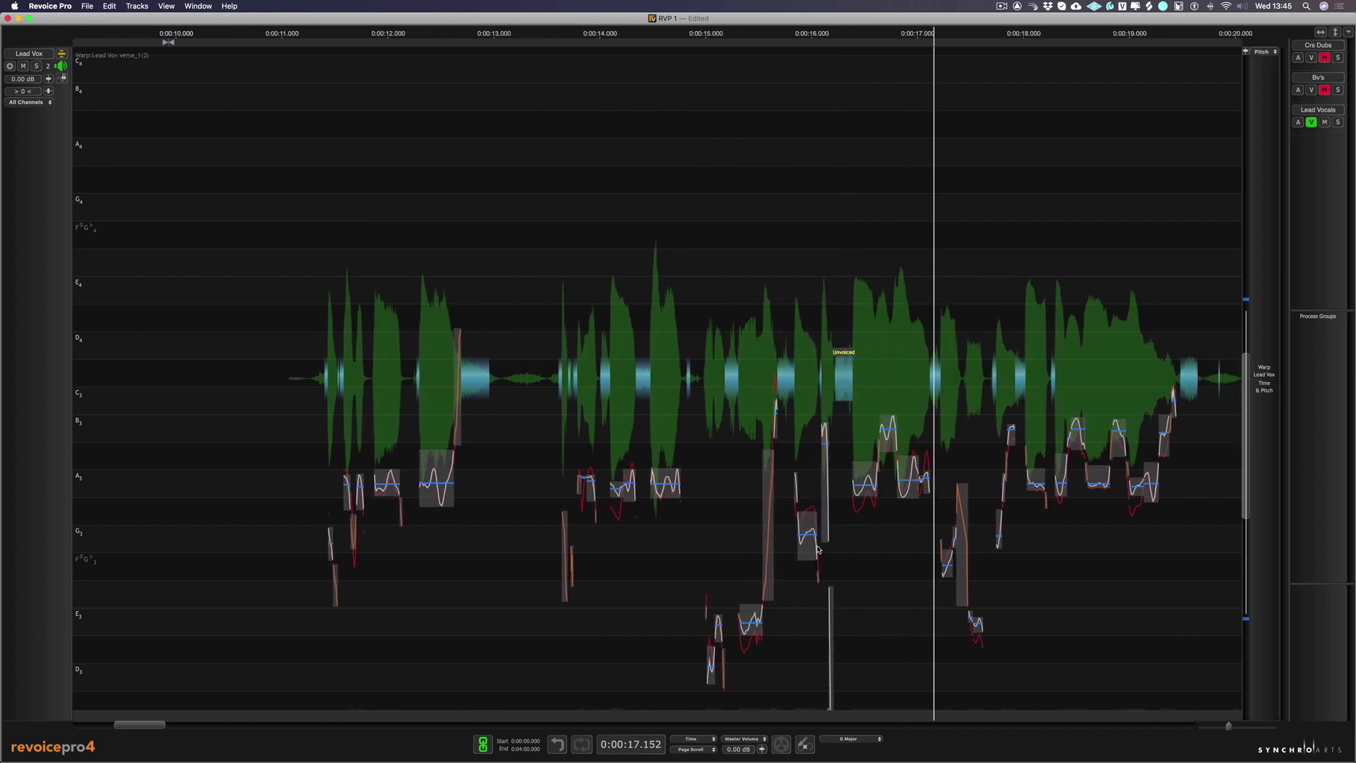
Step: Raise one flat note to A3 and another to D4, replaying the phrase to check
drag(805, 534, 801, 484)
key(space)
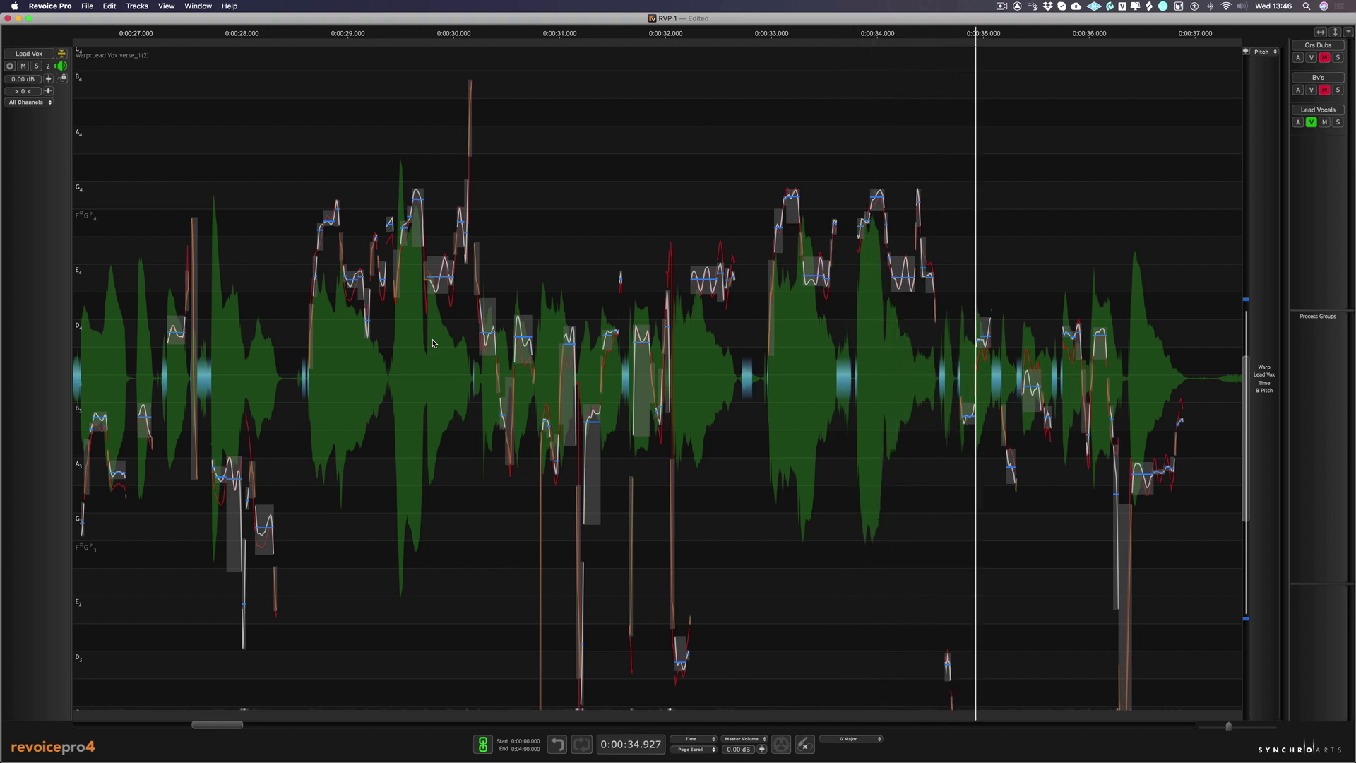
click(1030, 387)
drag(1030, 387, 1031, 339)
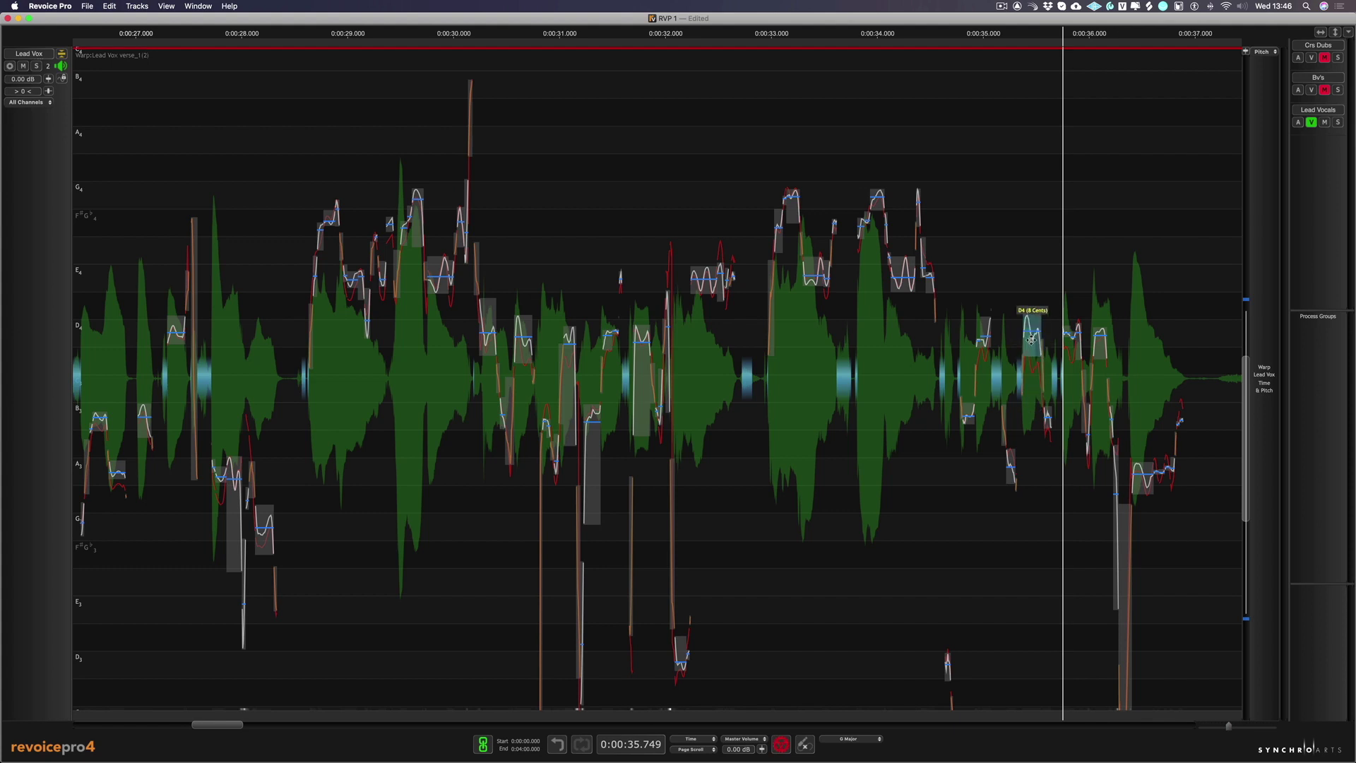
click(946, 378)
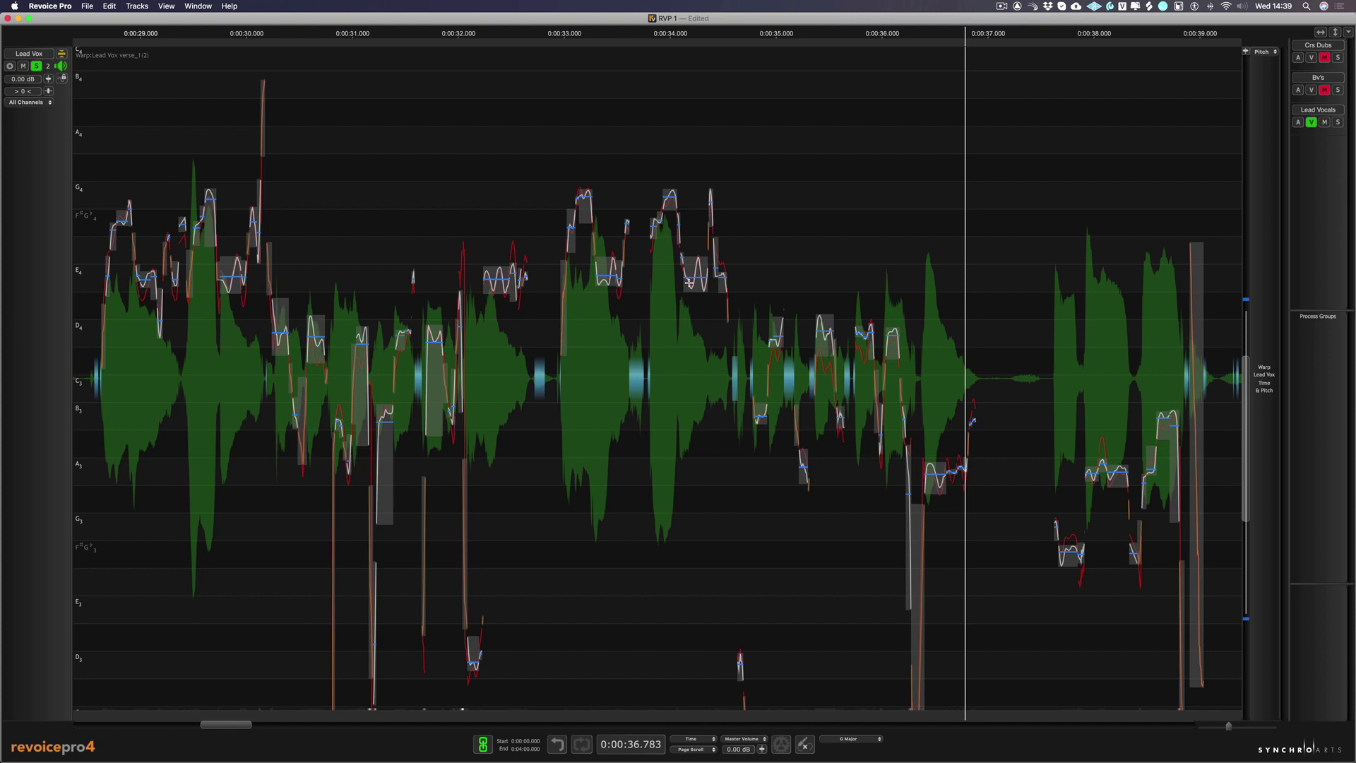
Step: Show the Lead Vox level curve in dB and play the phrase around 30 s to judge loudness
key(l)
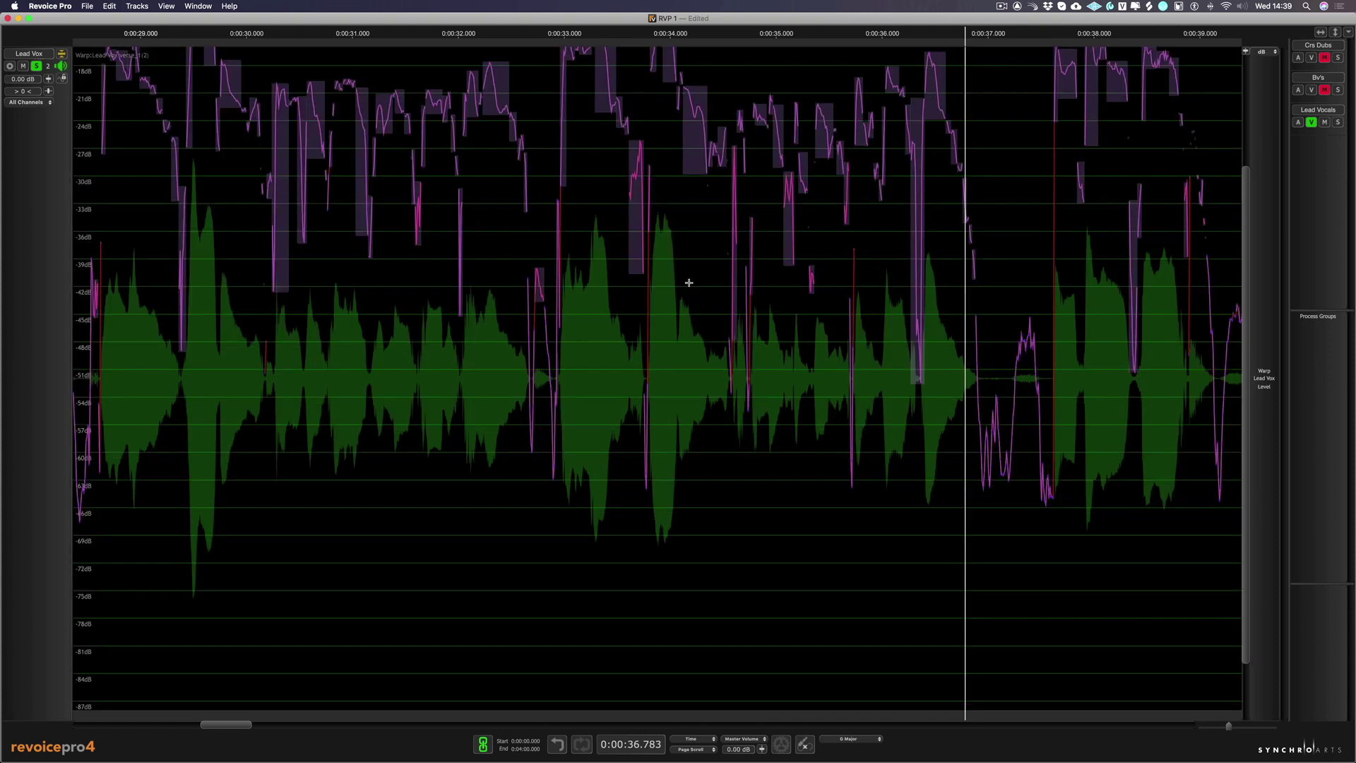
scroll(708, 346, up, 3)
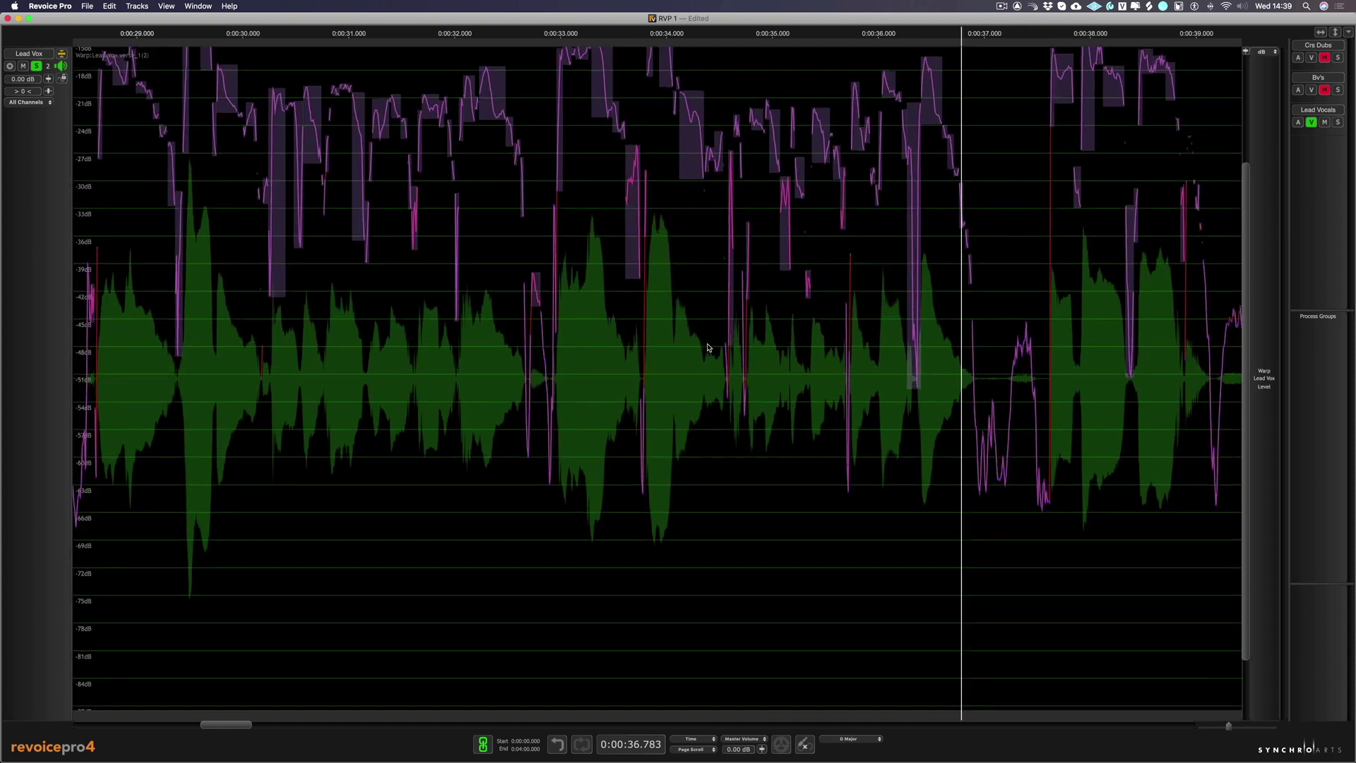
scroll(708, 347, up, 1)
key(space)
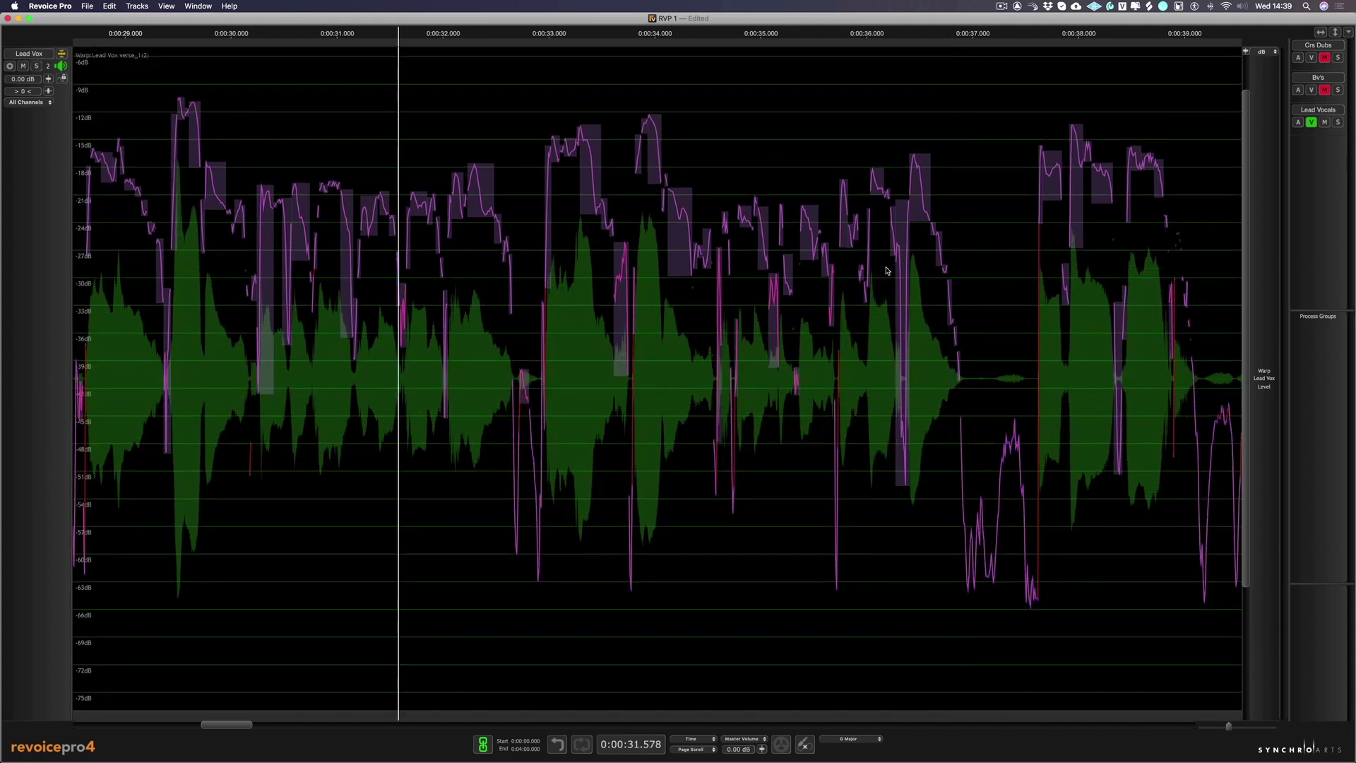
key(space)
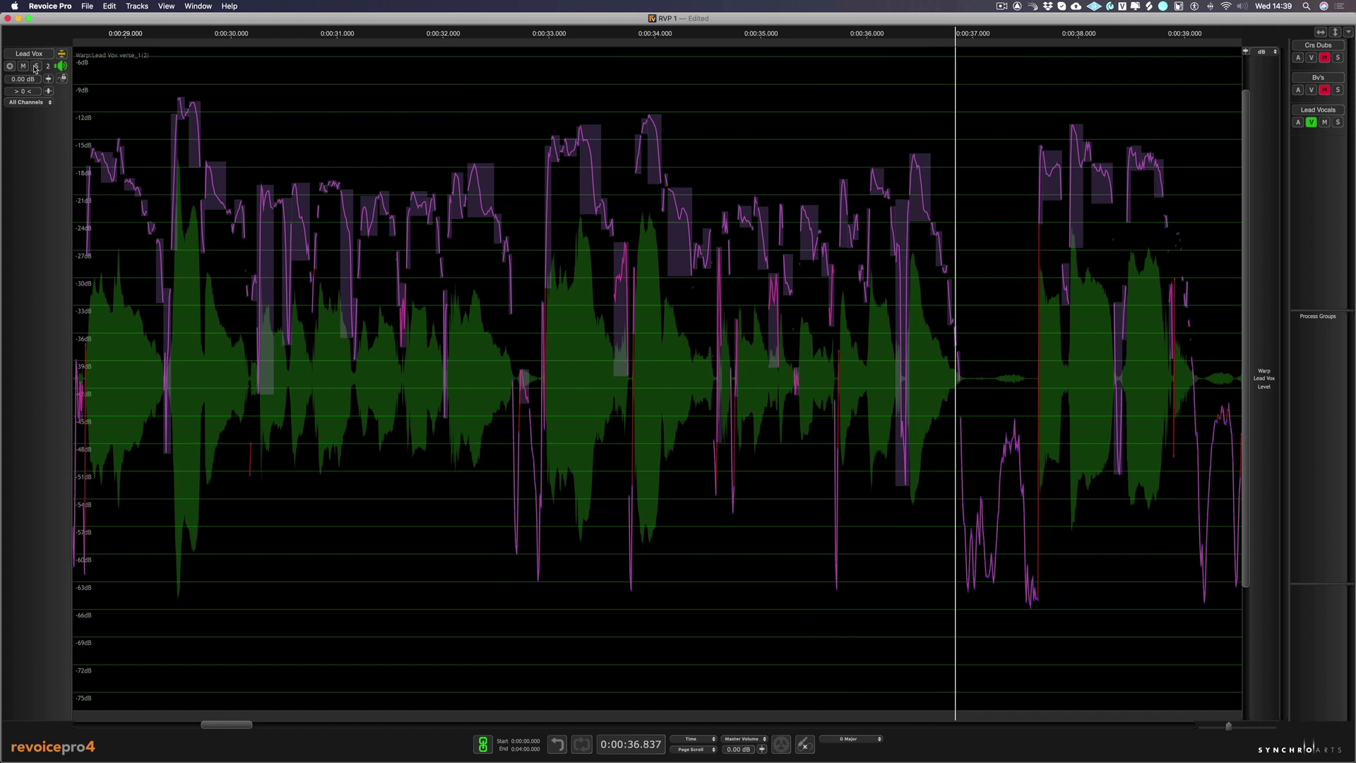
key(space)
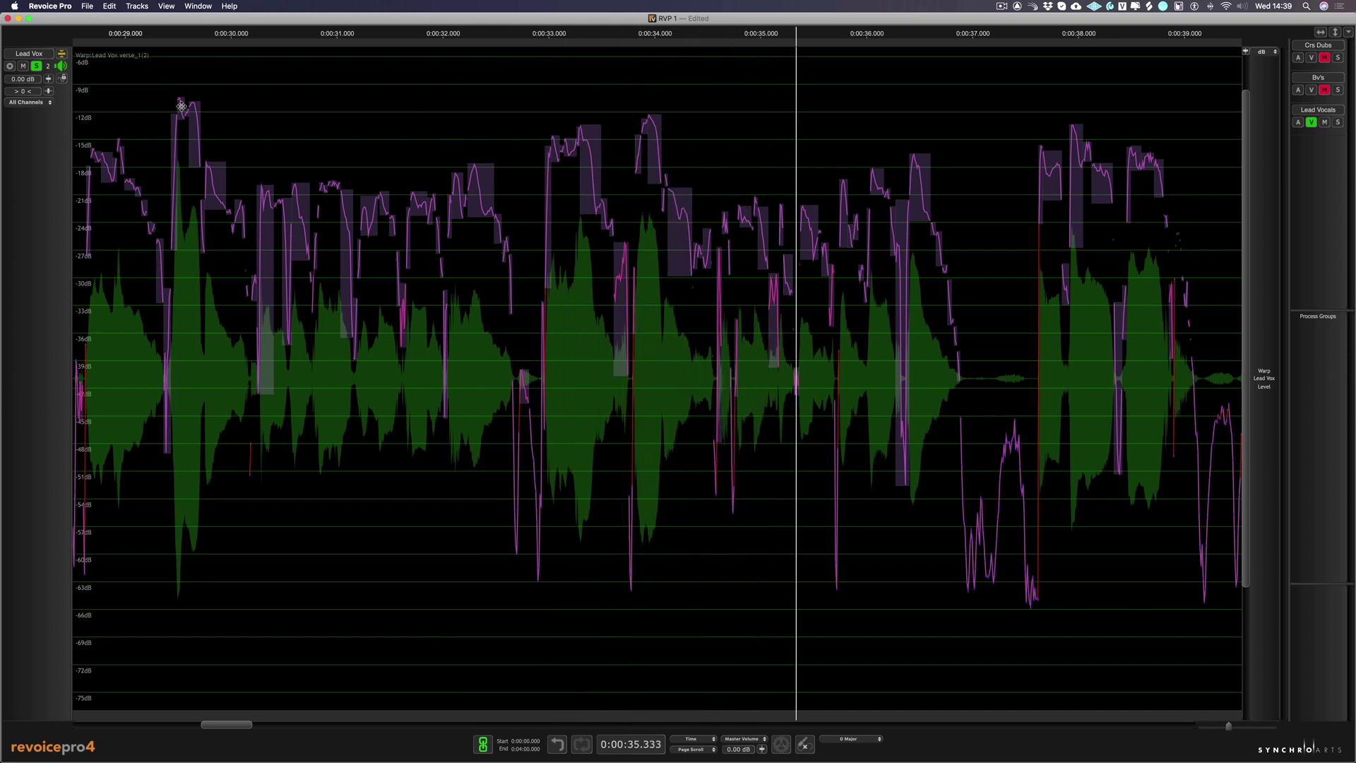
key(space)
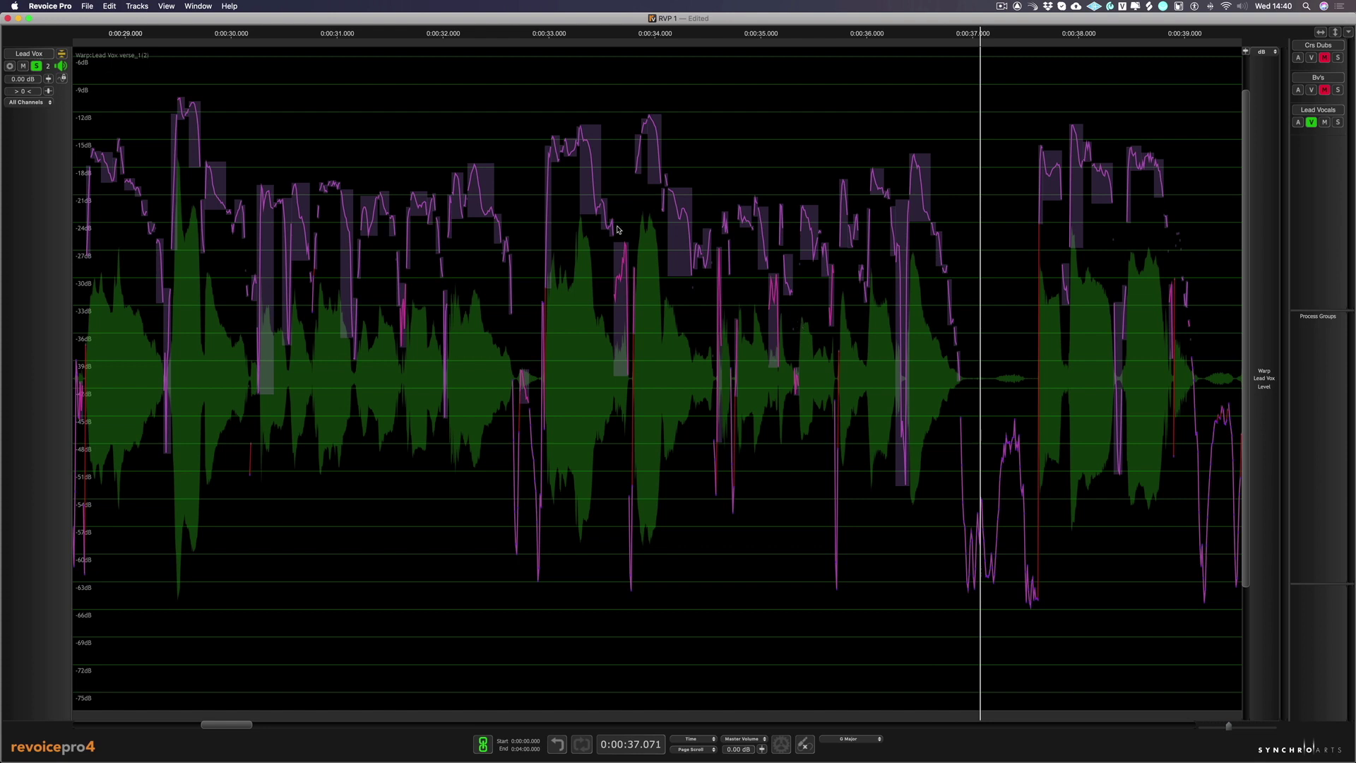
Step: Turn a loud syllable down to about -36.6 dB and play the phrase to check
drag(620, 272, 622, 305)
drag(776, 285, 835, 315)
key(space)
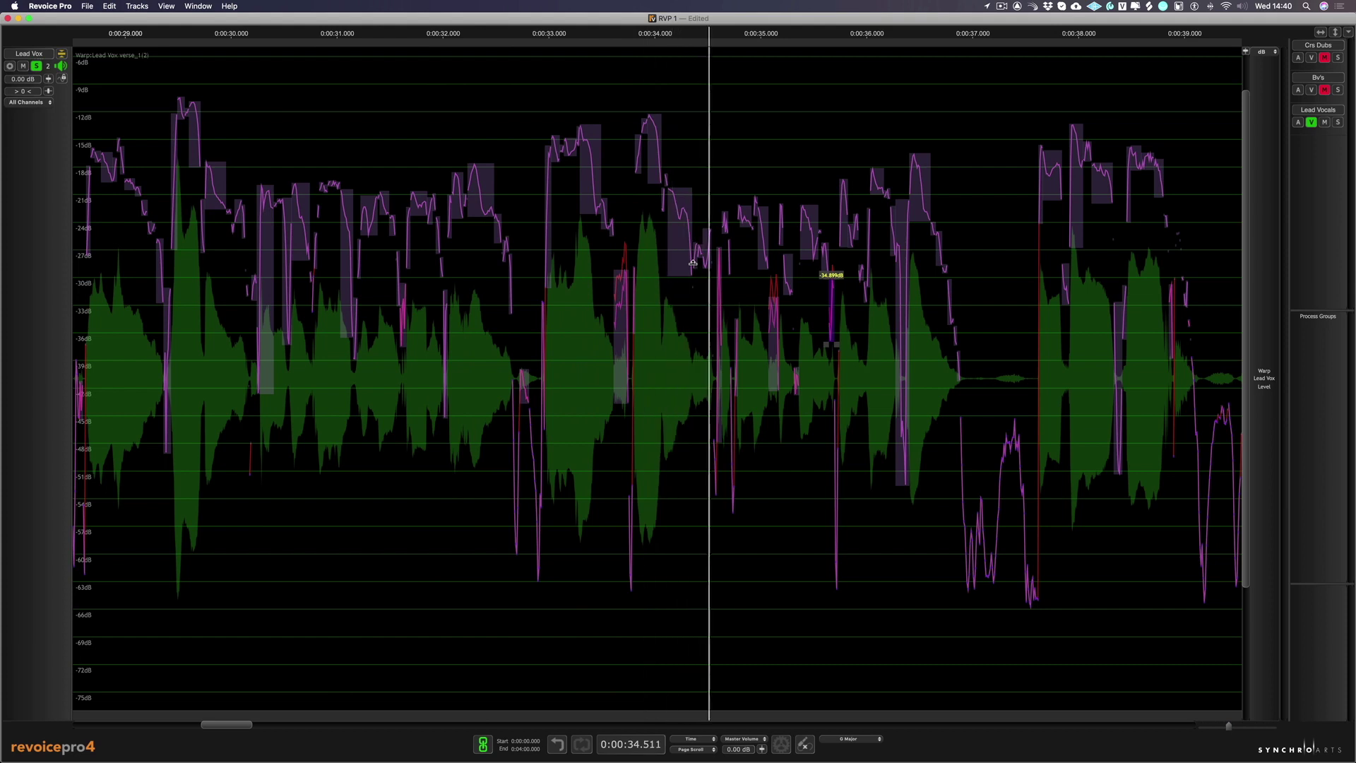
Step: Pull another loud syllable down to -52.72 dB, replay the phrase, and unsolo Lead Vox
click(621, 353)
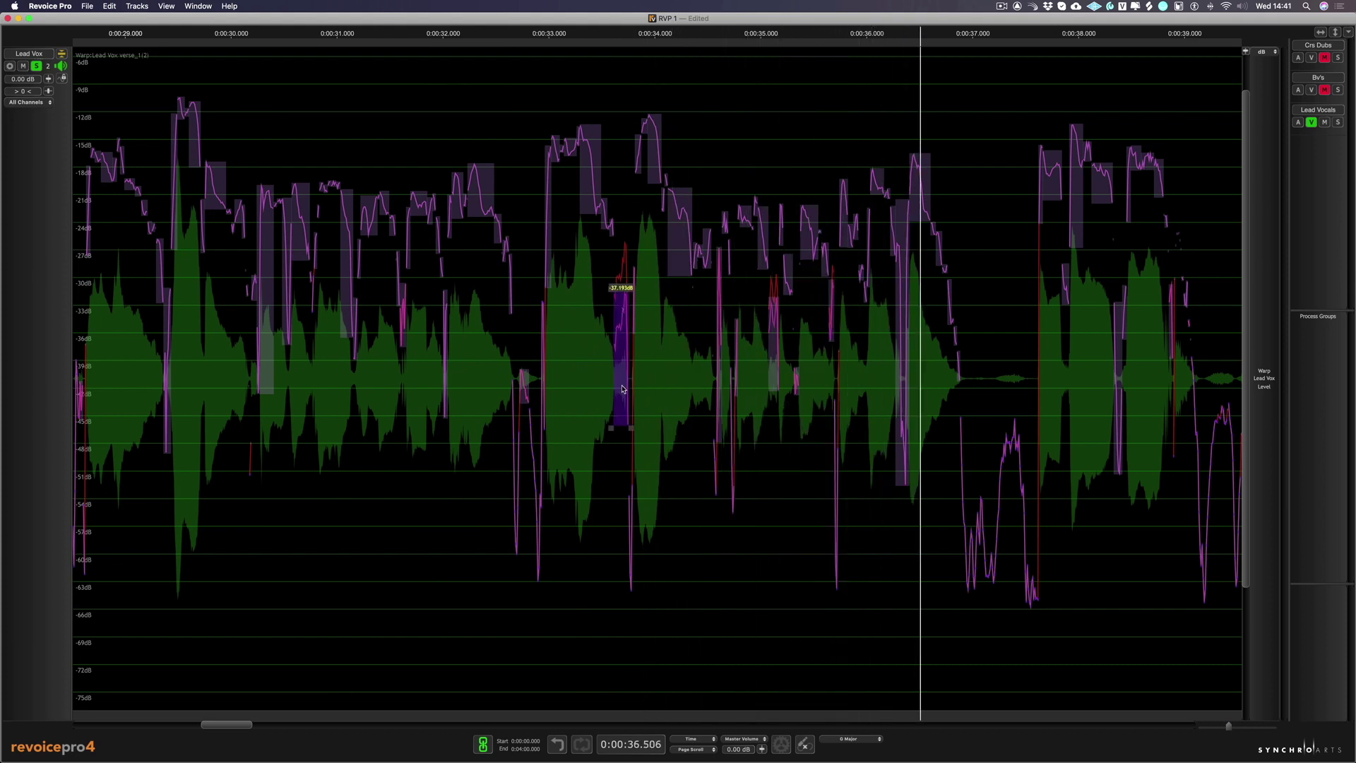
drag(718, 318, 717, 364)
click(562, 303)
key(space)
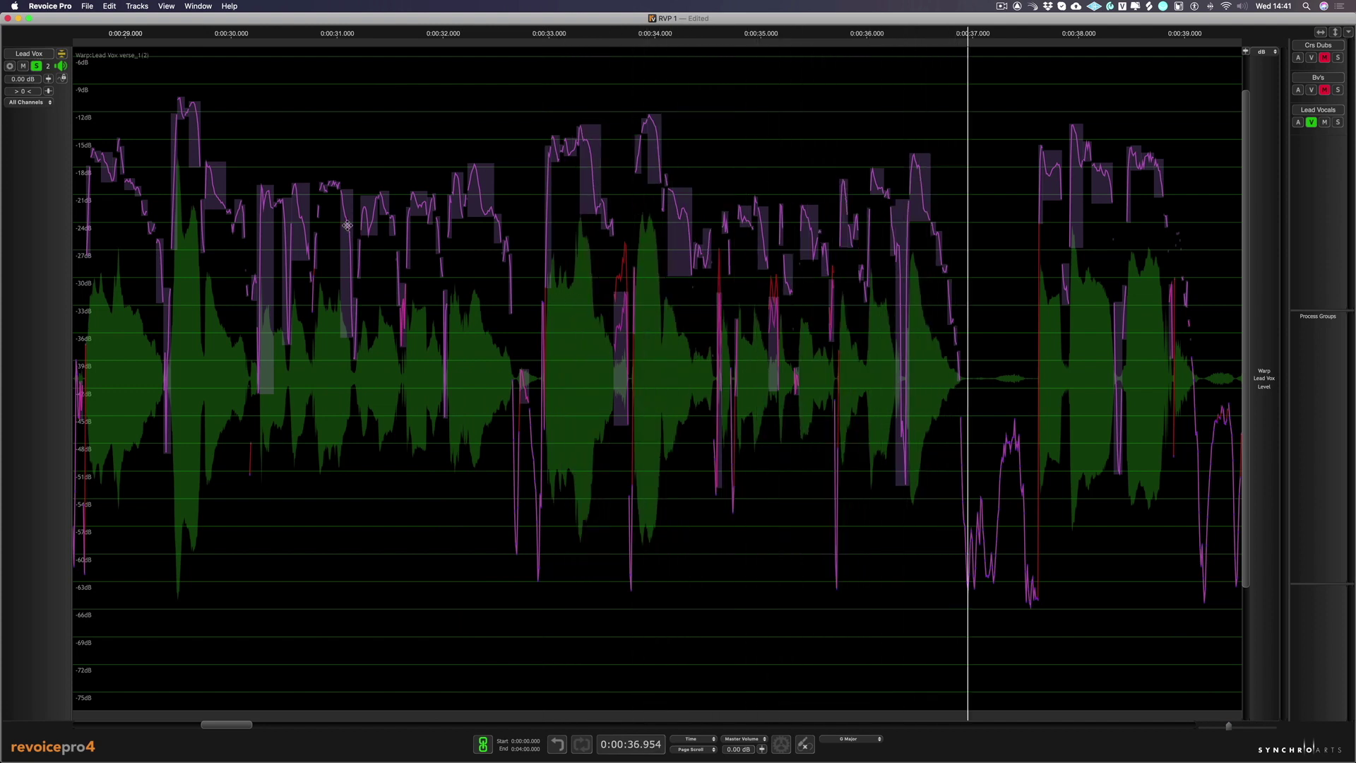
click(35, 65)
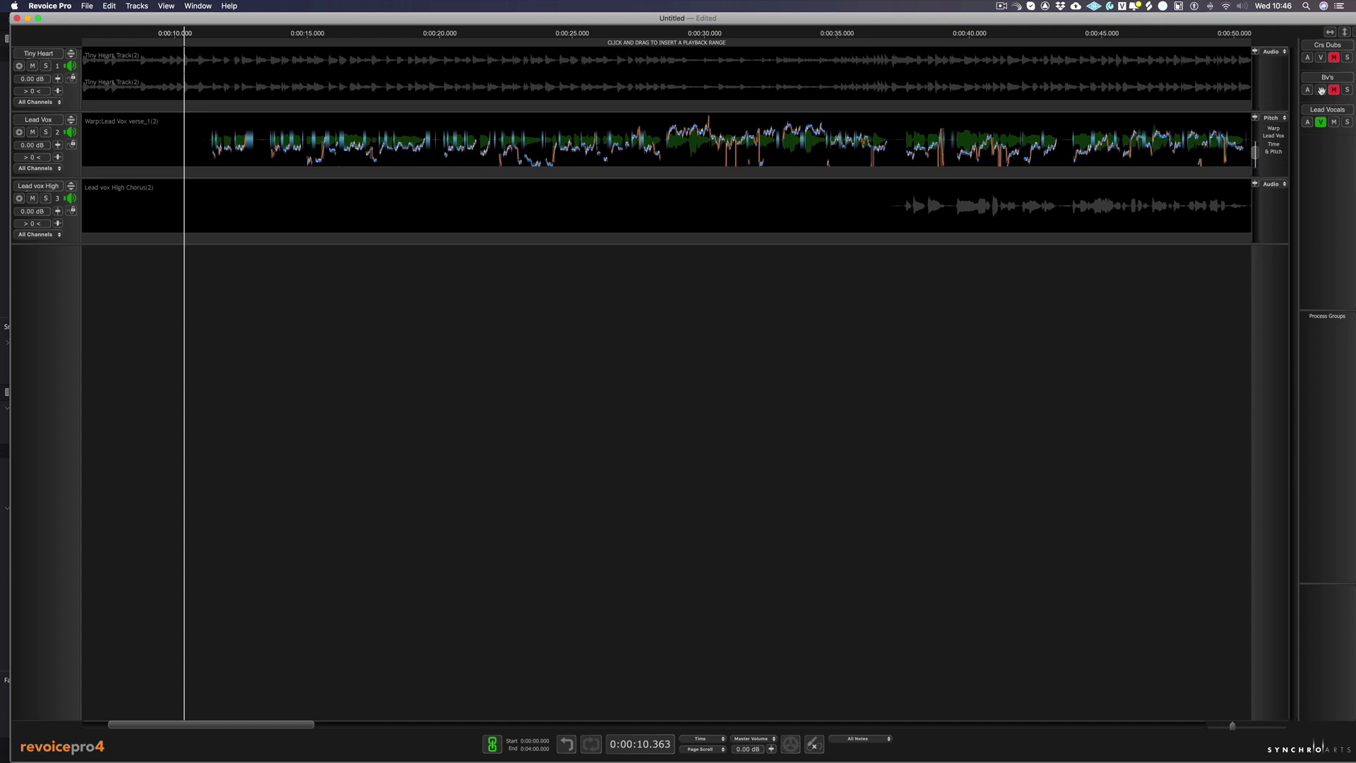
Step: Show and unmute the Bv's group tracks, then play the song with backing vocals
click(1320, 90)
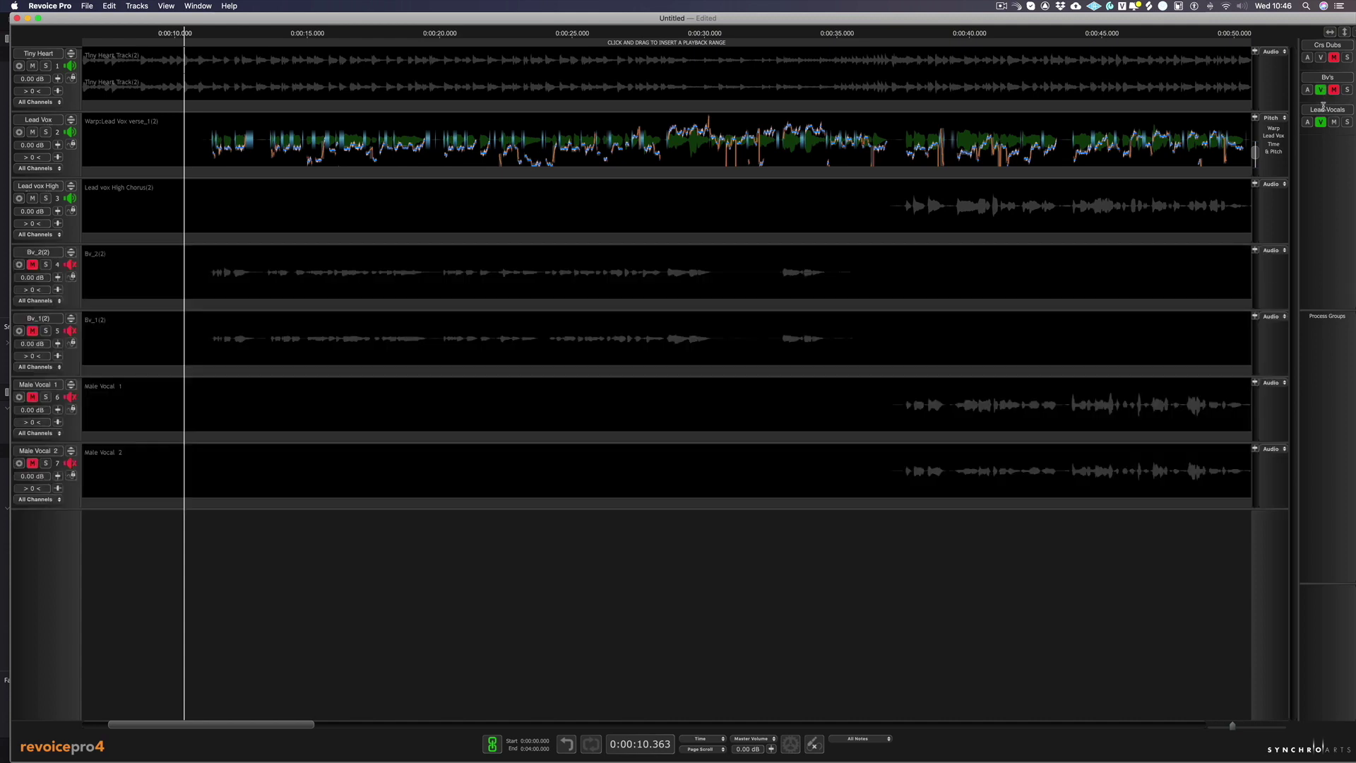
click(1334, 90)
key(space)
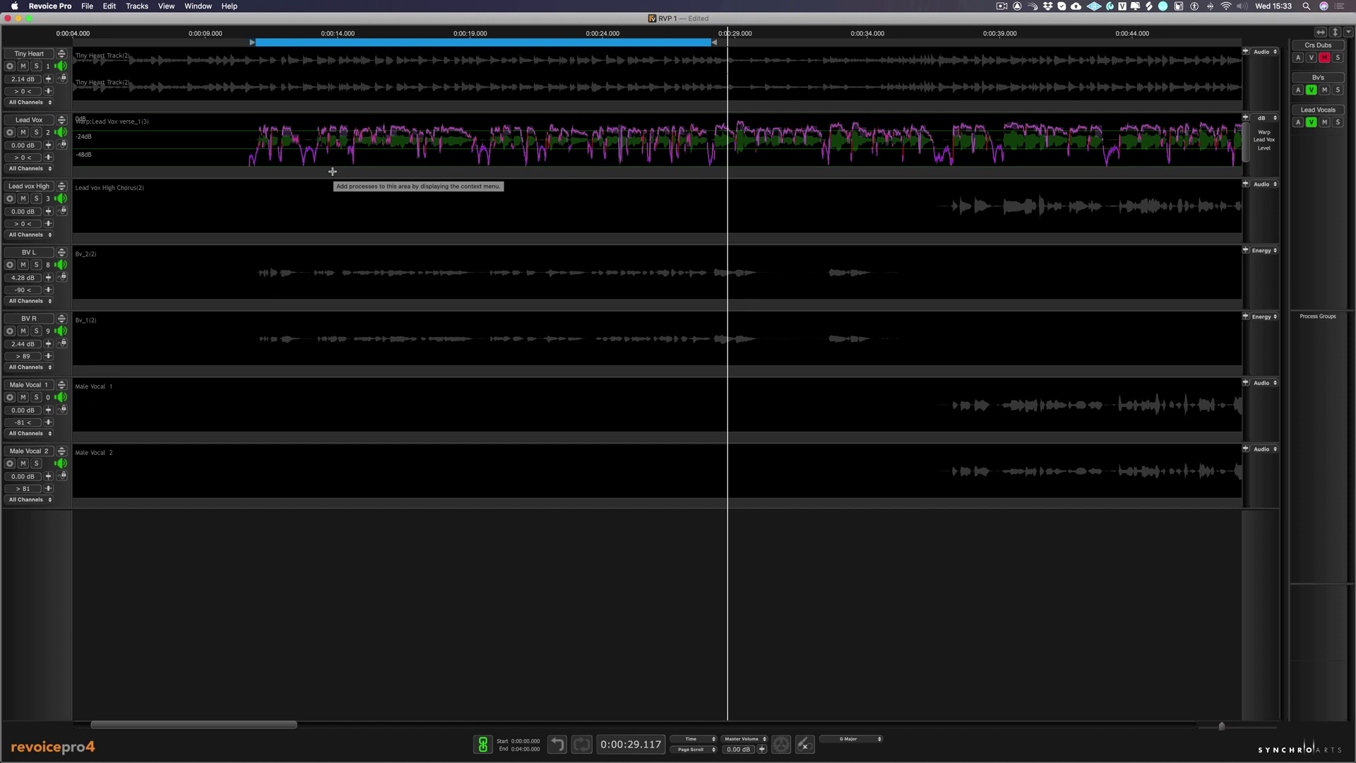
Step: Start a new APT with Lead Vox verse_1(3) as guide, timing offset fixed, creating 2 processes
right_click(332, 172)
click(355, 176)
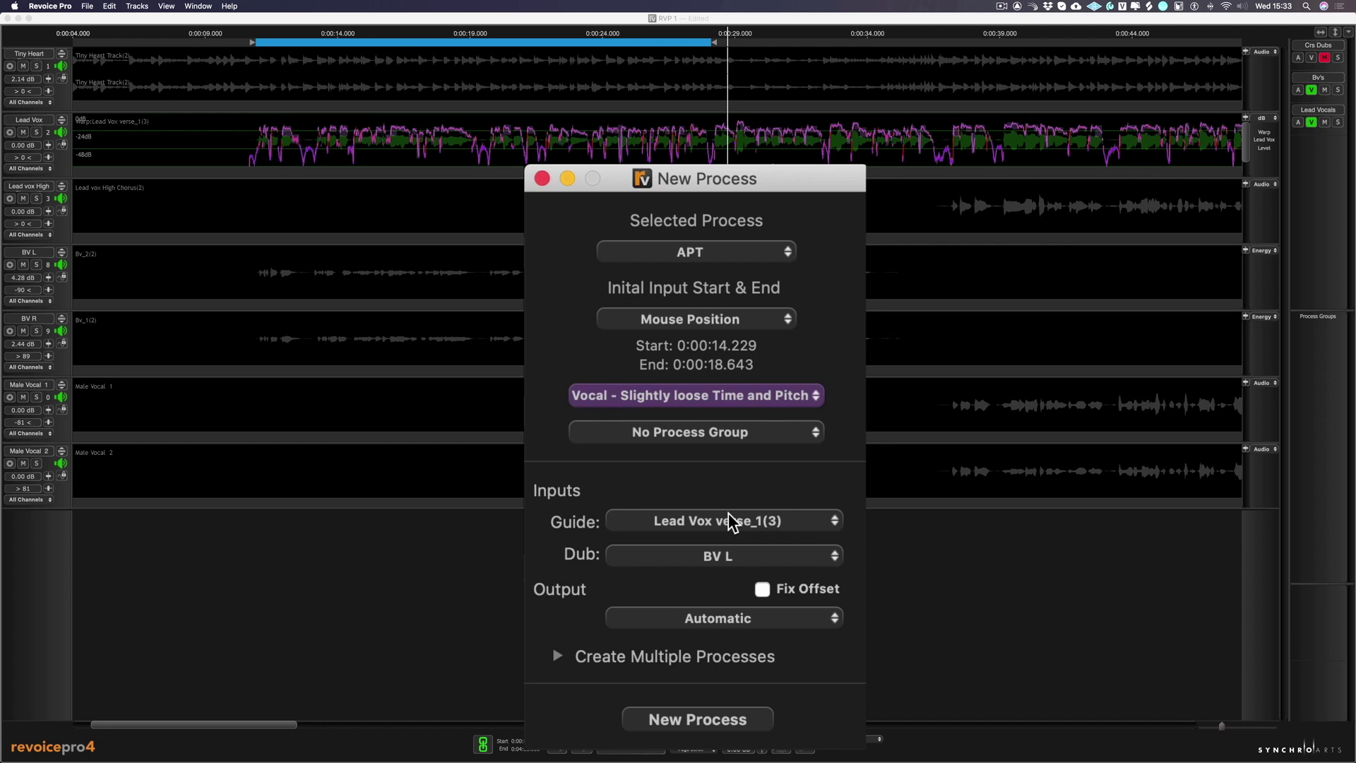
click(685, 522)
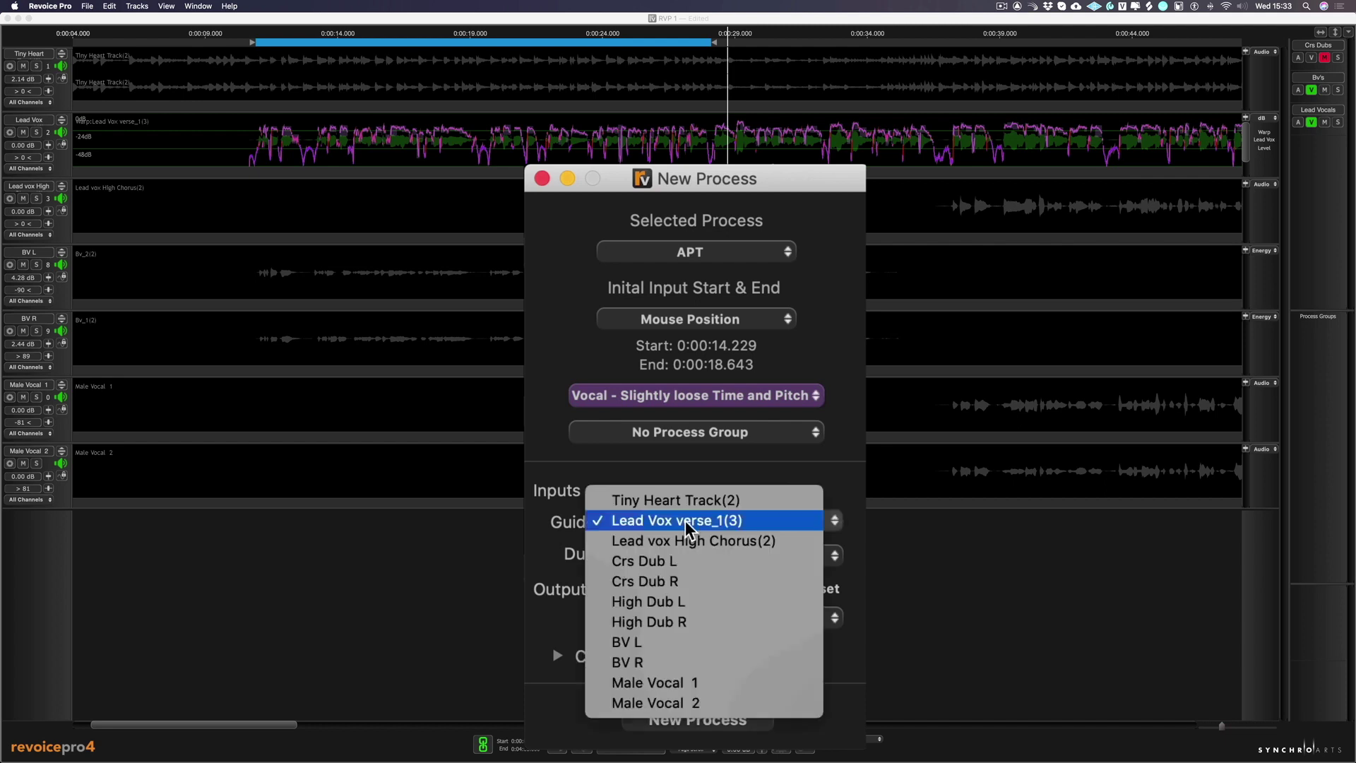
click(638, 520)
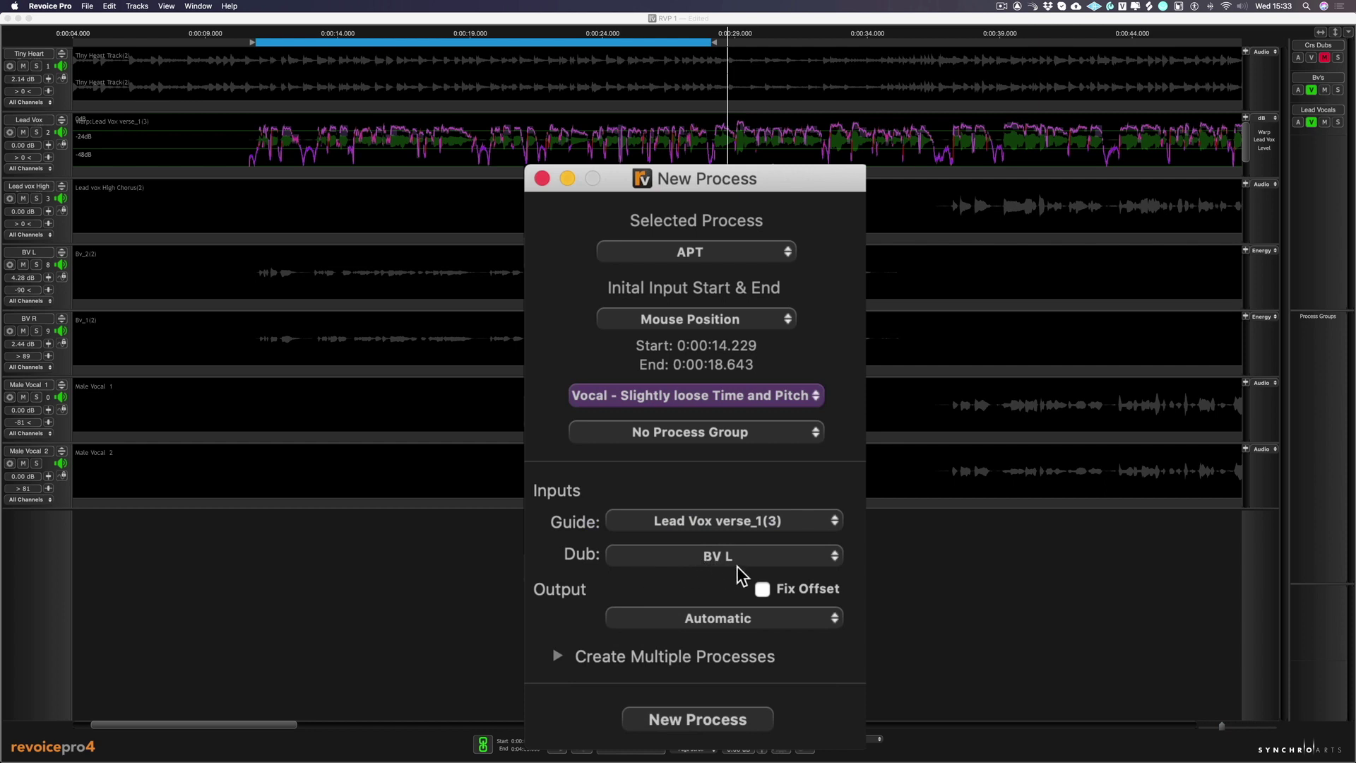
click(762, 589)
click(555, 655)
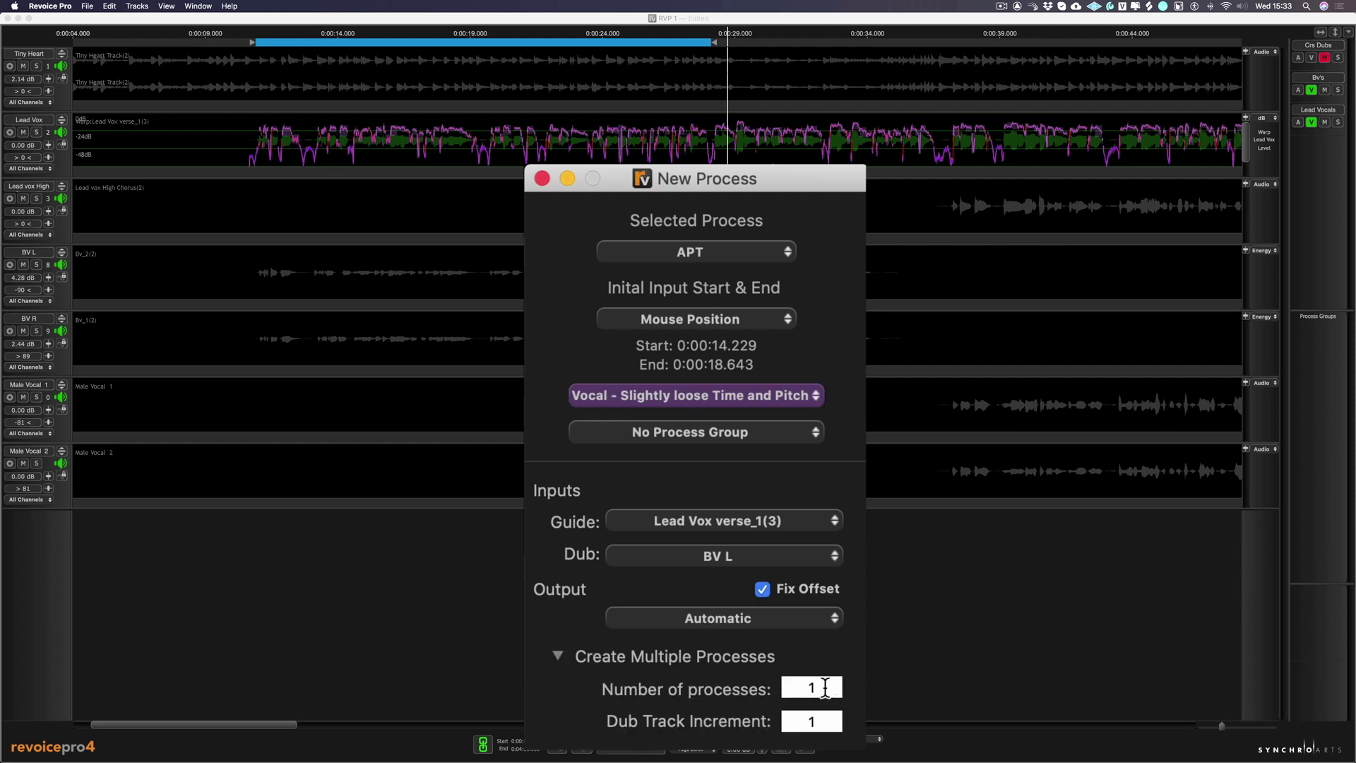
double_click(825, 688)
text(2)
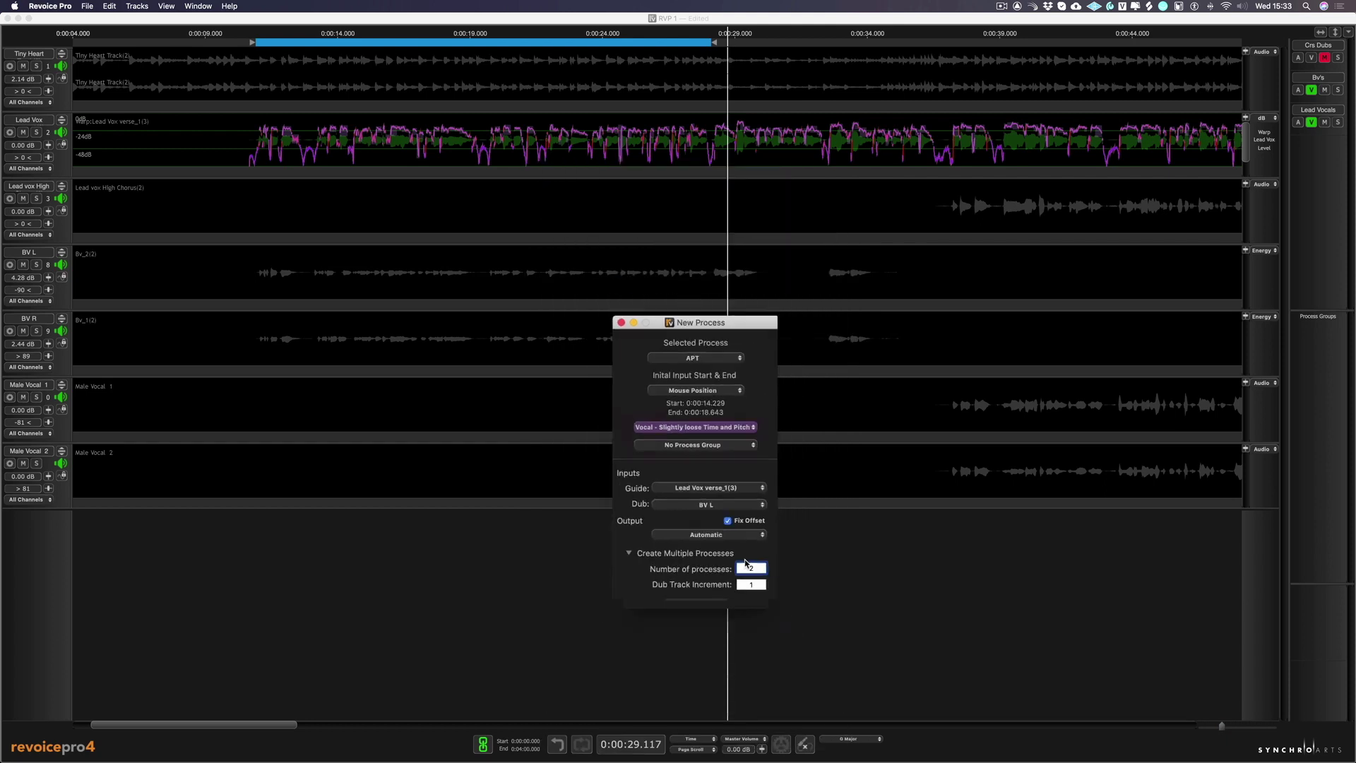
Step: Use the Vocal - Slightly loose Time and Pitch preset over the Selected Playback Range and create the processes
click(697, 394)
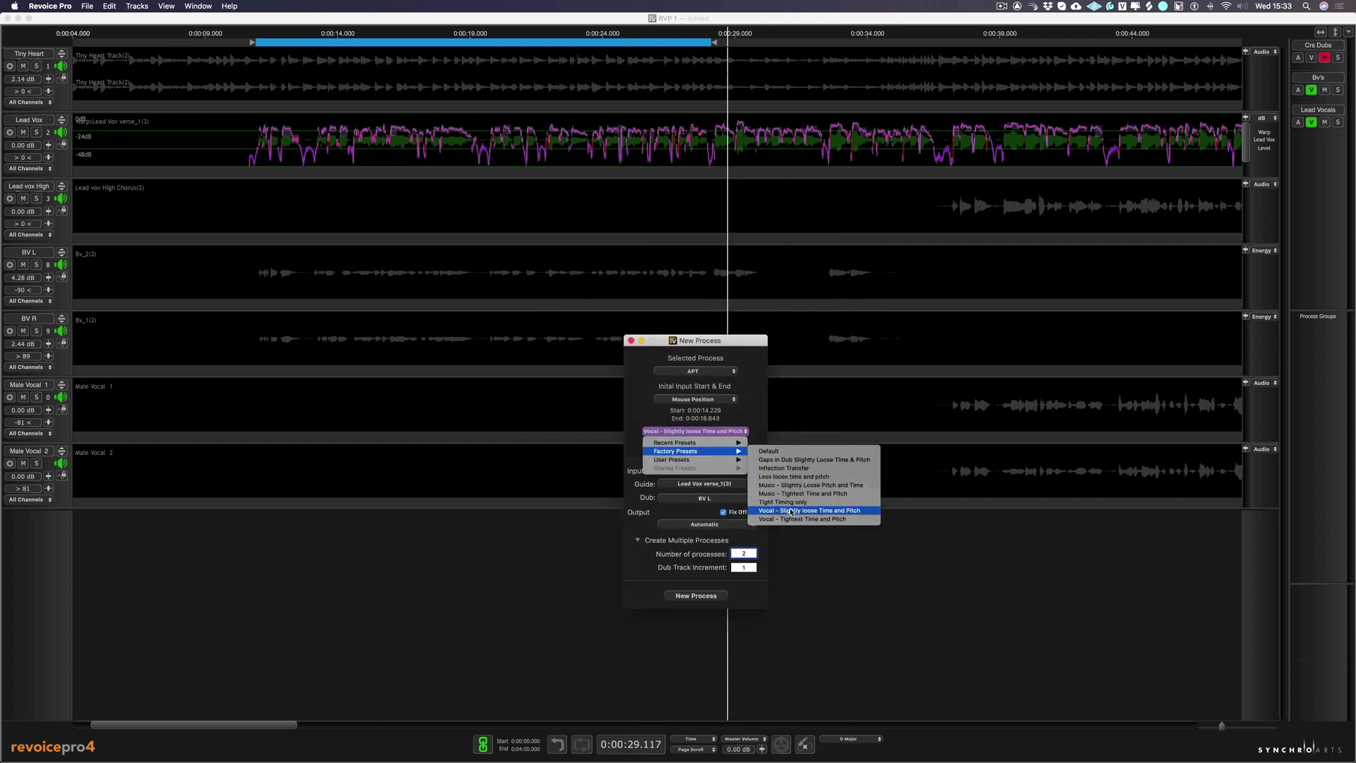
click(795, 510)
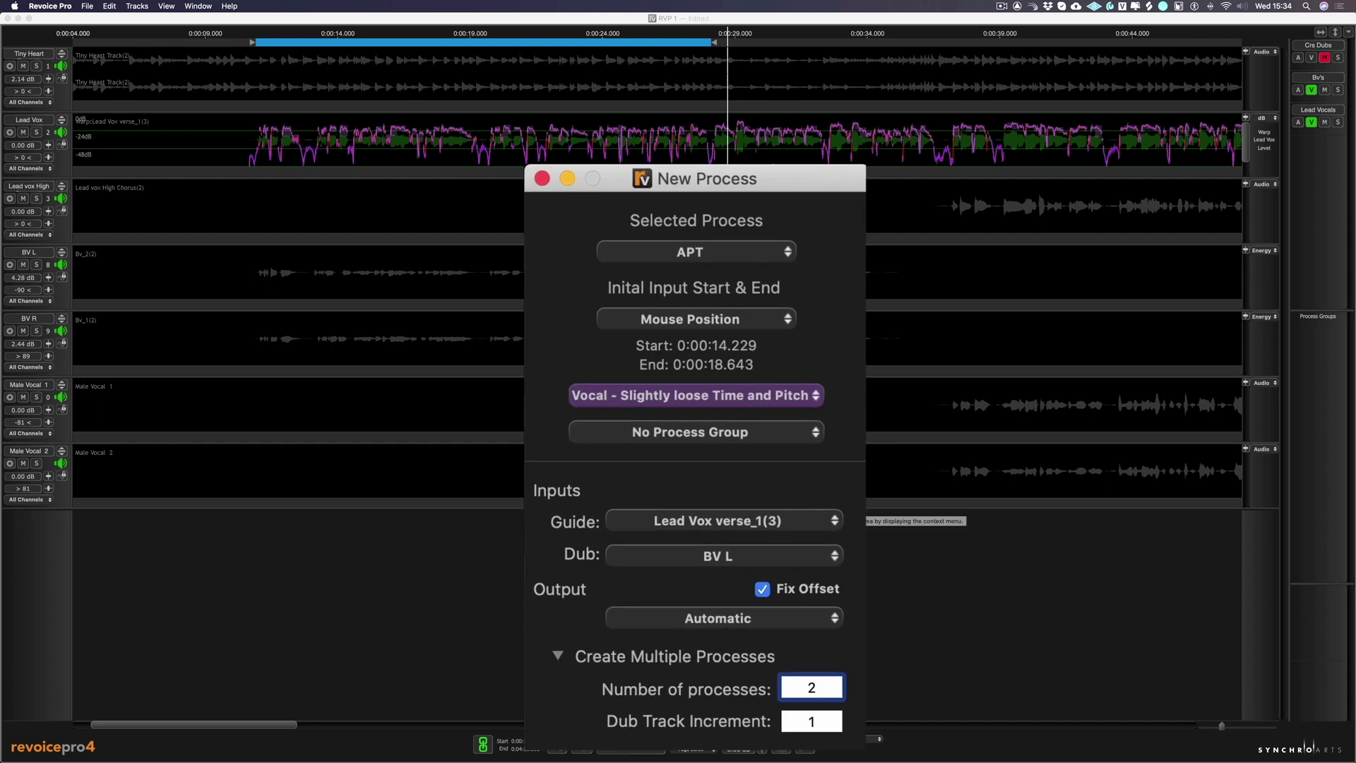
click(762, 319)
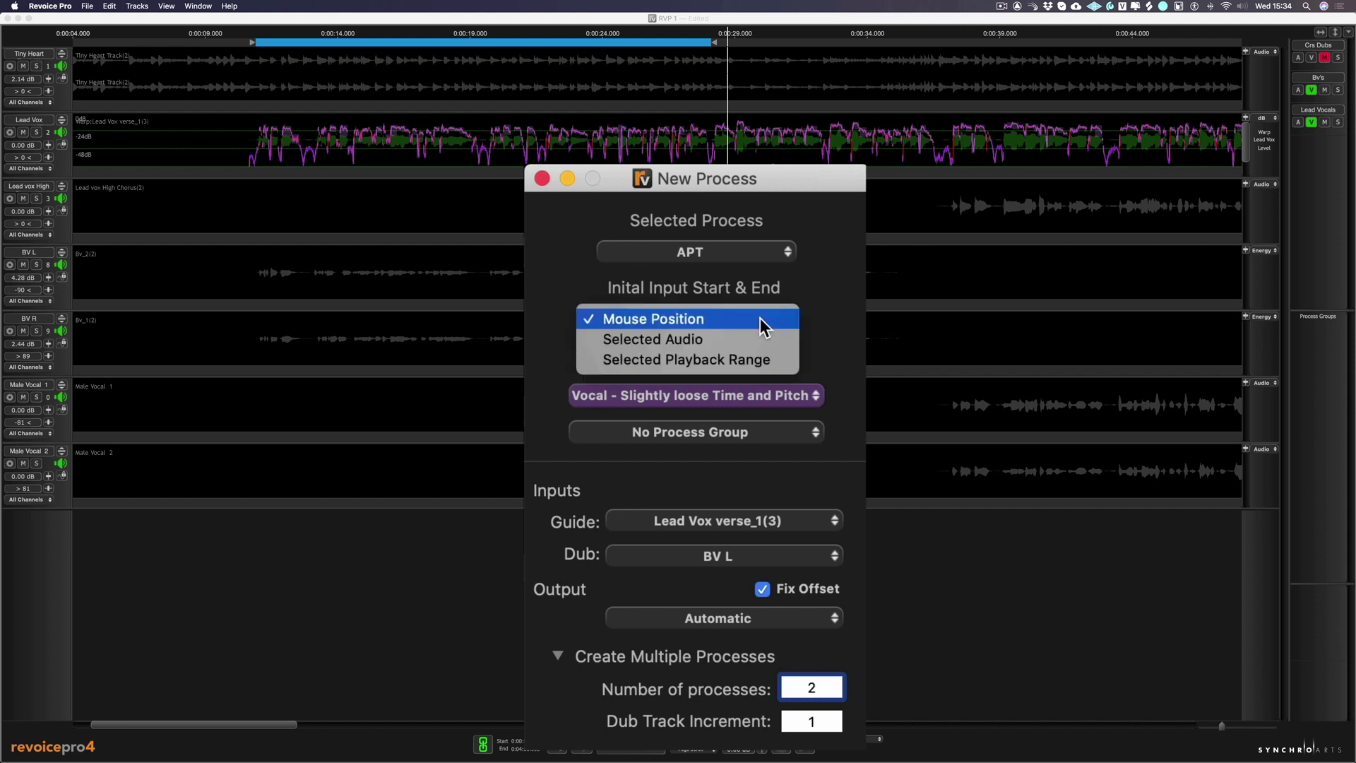
click(733, 358)
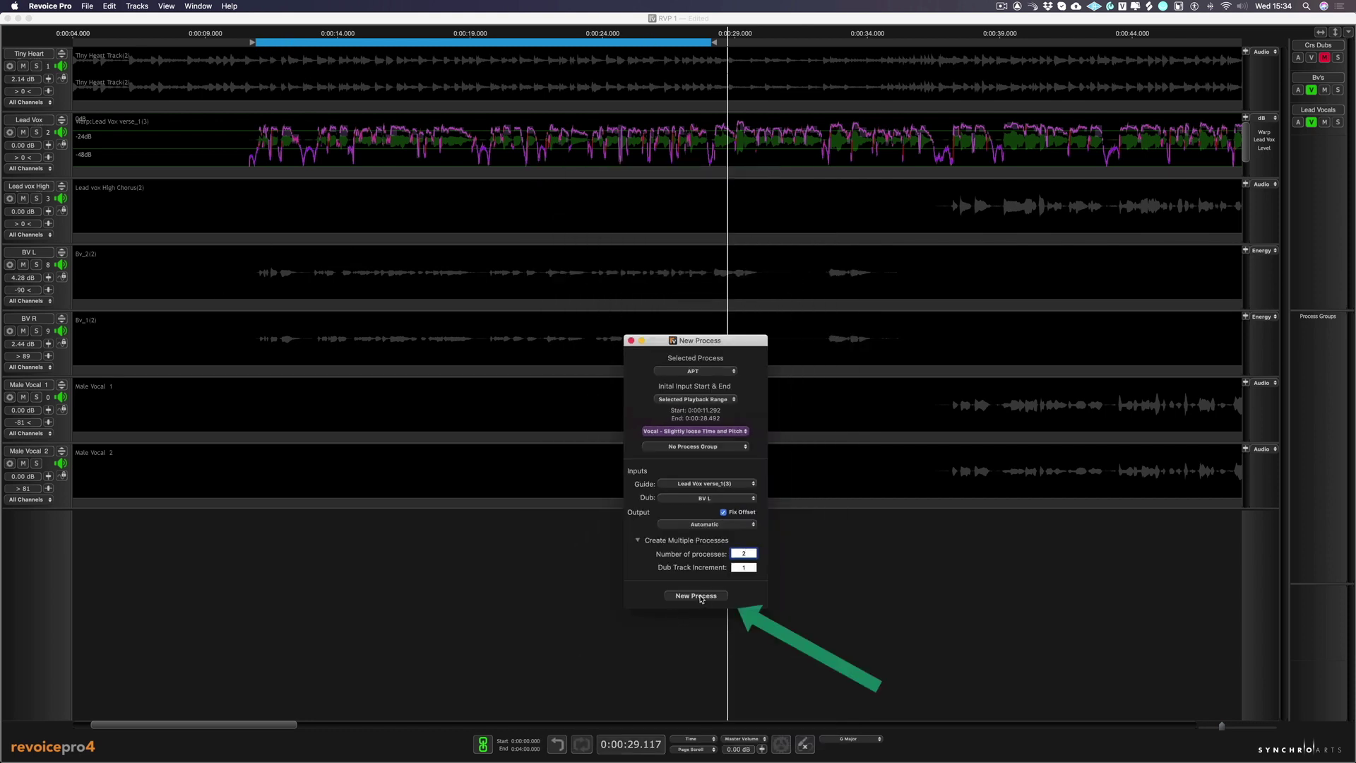
click(701, 596)
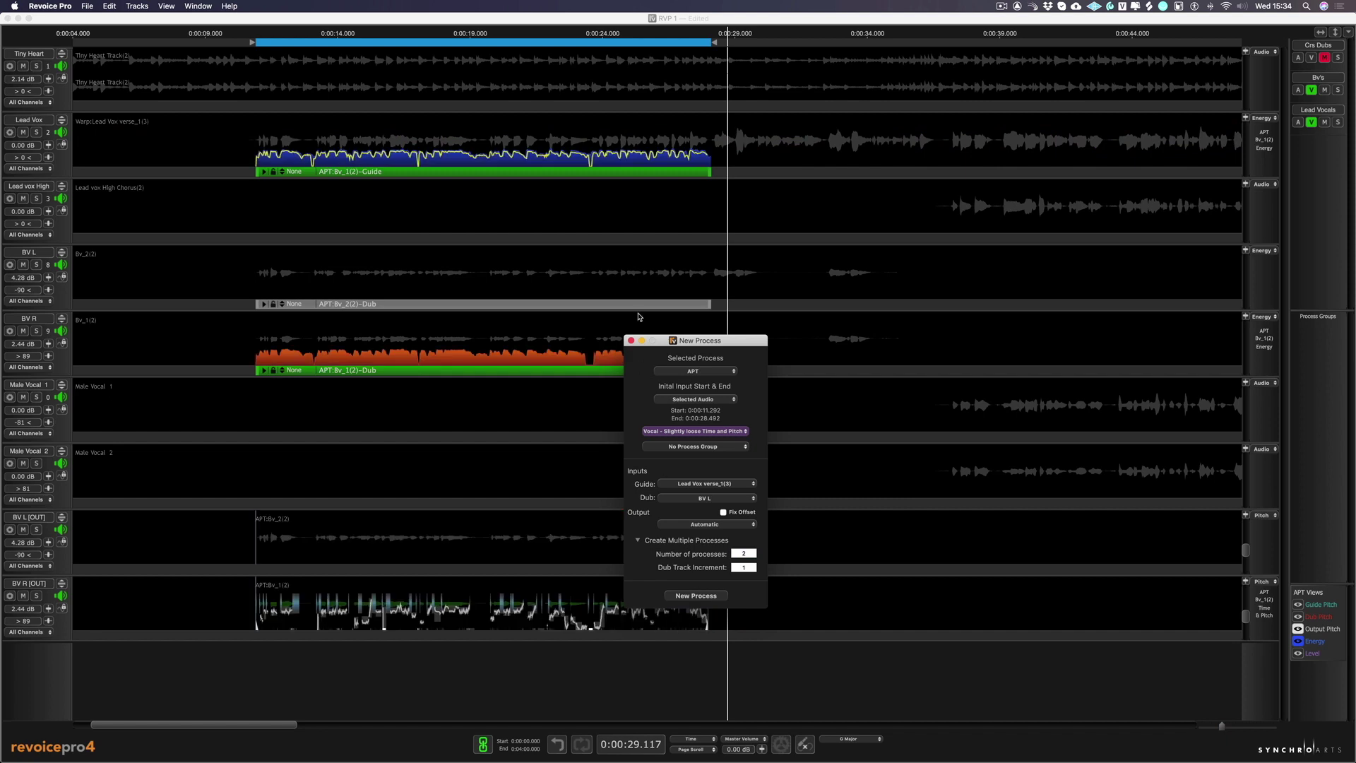
Step: Close the New Process window, mute the Bv's group, and play back the lead vocal alone
click(631, 341)
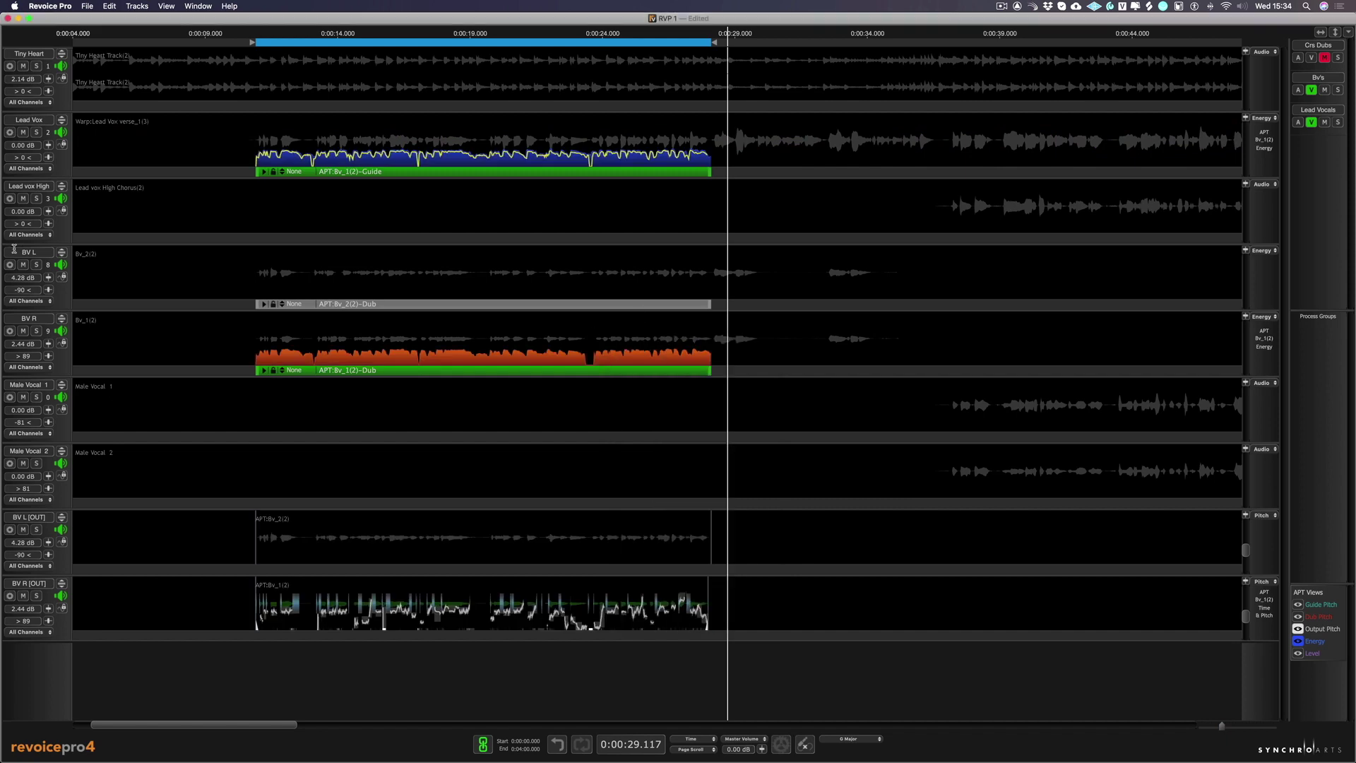
click(1325, 91)
key(space)
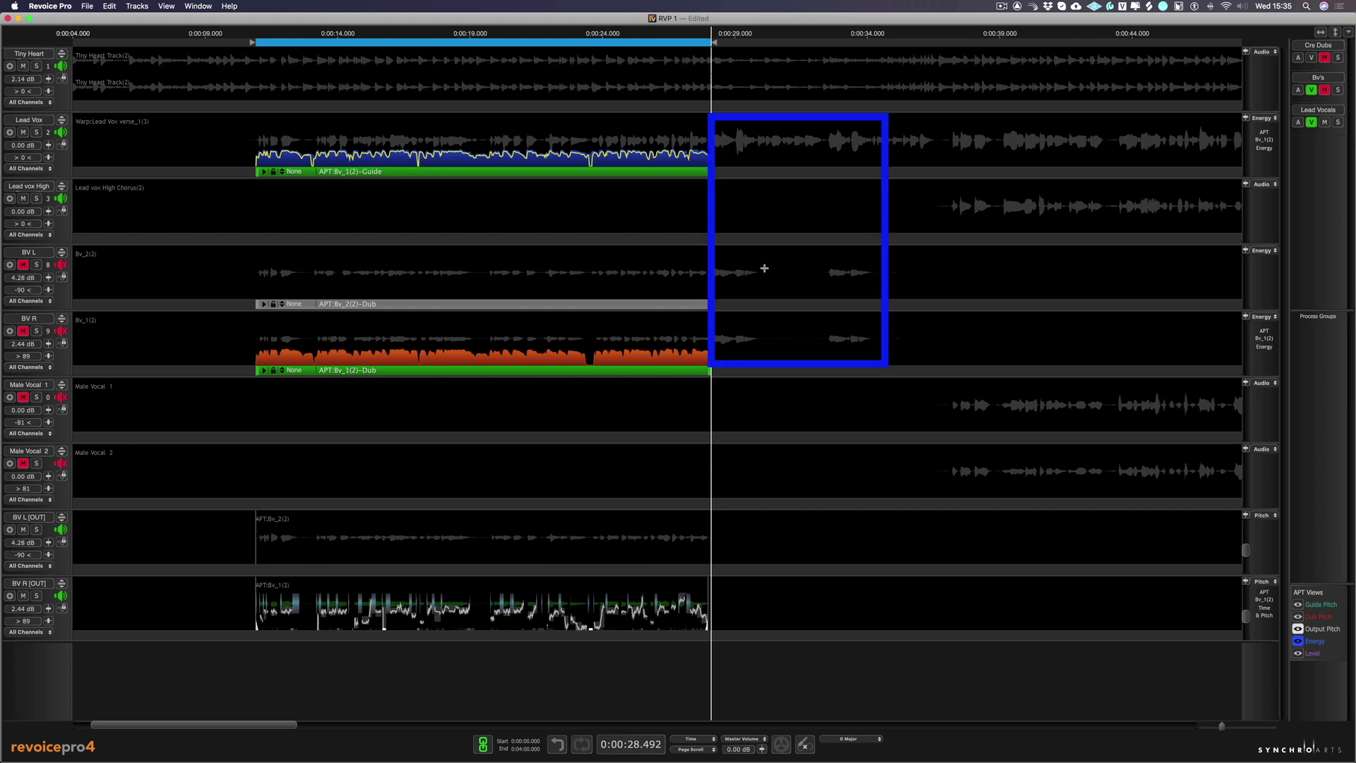
Step: Delete the old playback range, unmute the Bv's group, and play from that point
right_click(690, 42)
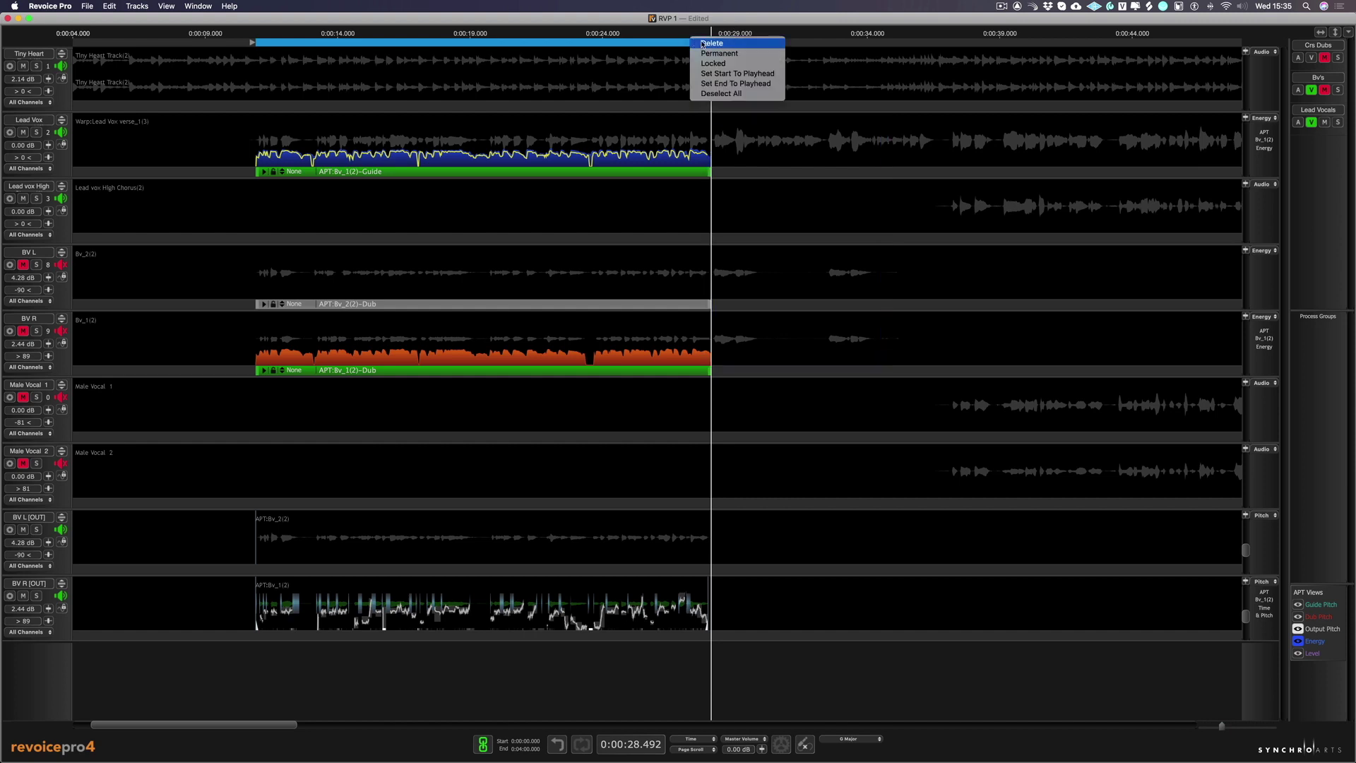
click(720, 53)
click(1325, 90)
click(690, 48)
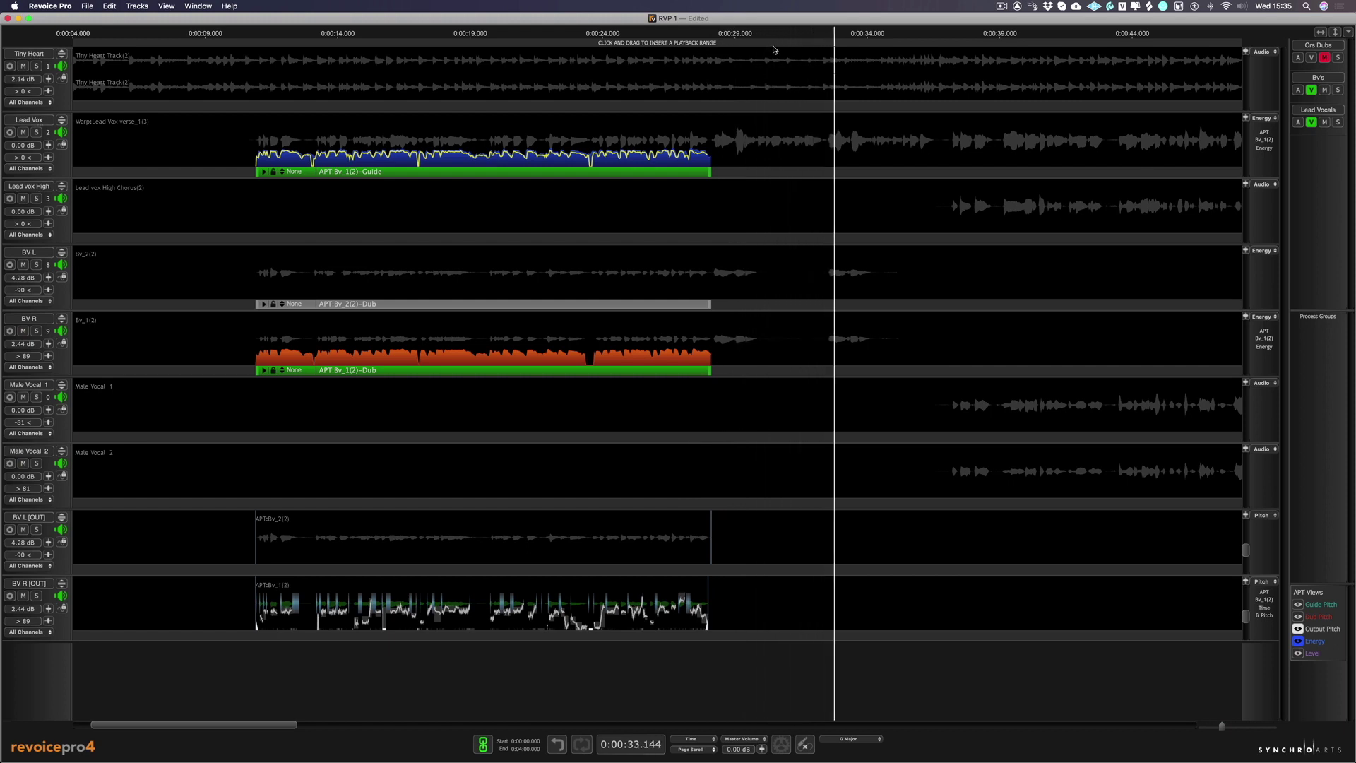
Step: Solo the lead and backing vocals, zoom in, and mark a new range over 0:28.5–0:34.3
key(s)
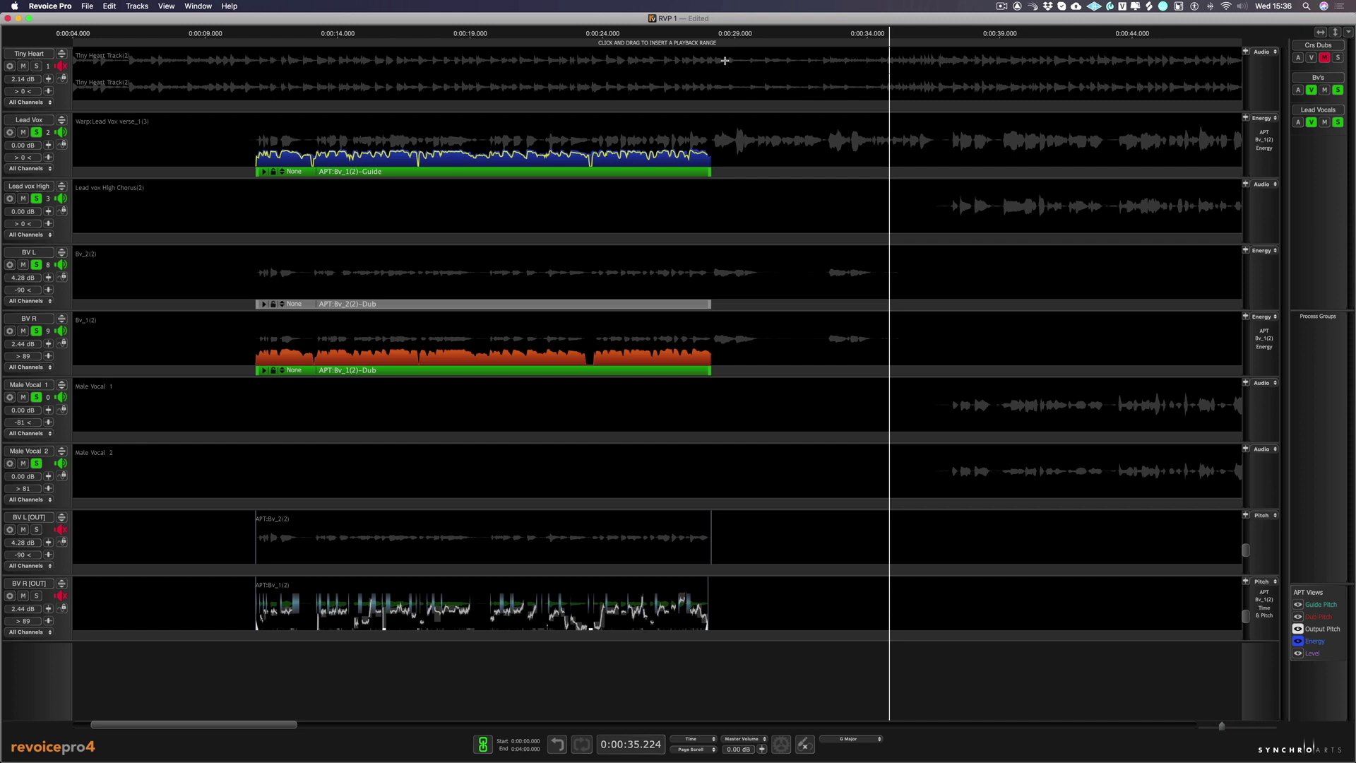
key(Up)
key(Up)
drag(531, 43, 844, 45)
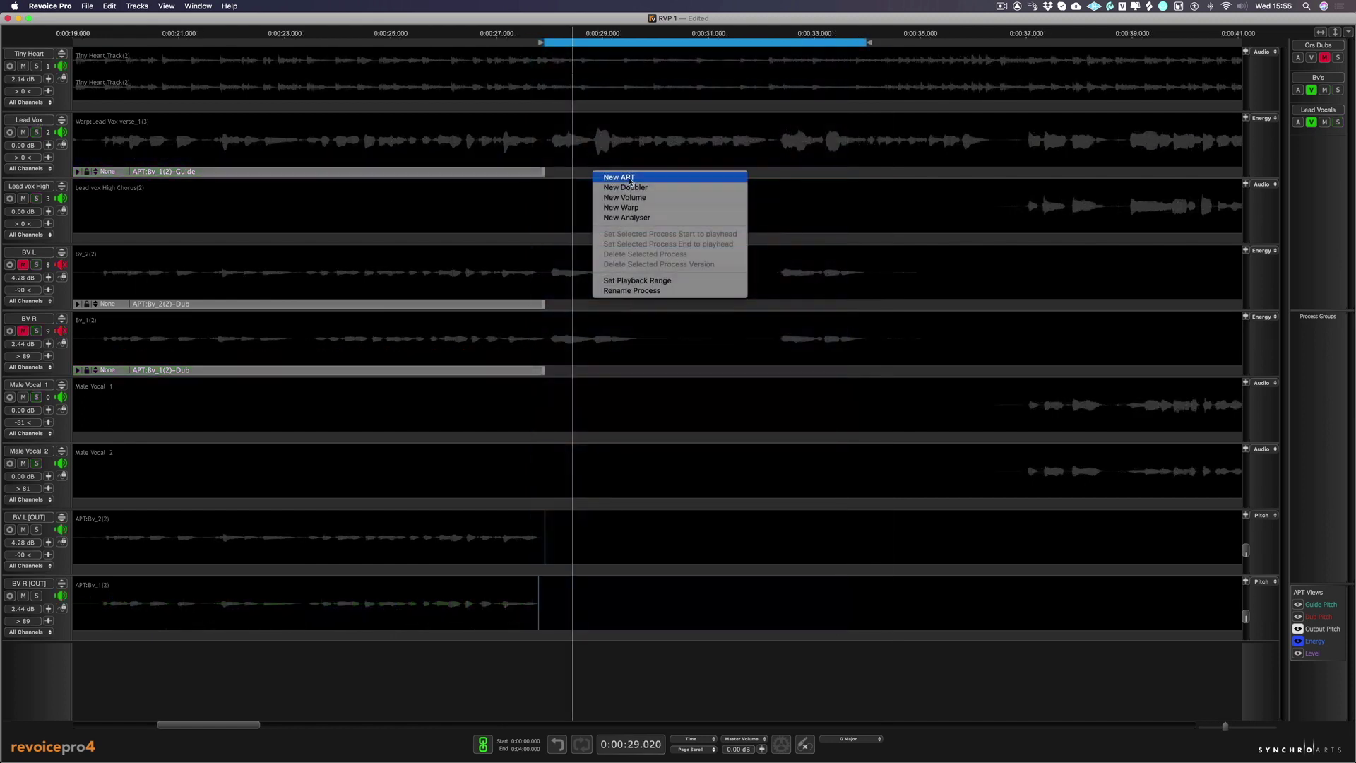
Step: Create new APT processes for this range using the Gaps in Dub Slightly Loose Time & Pitch preset
click(631, 181)
click(677, 518)
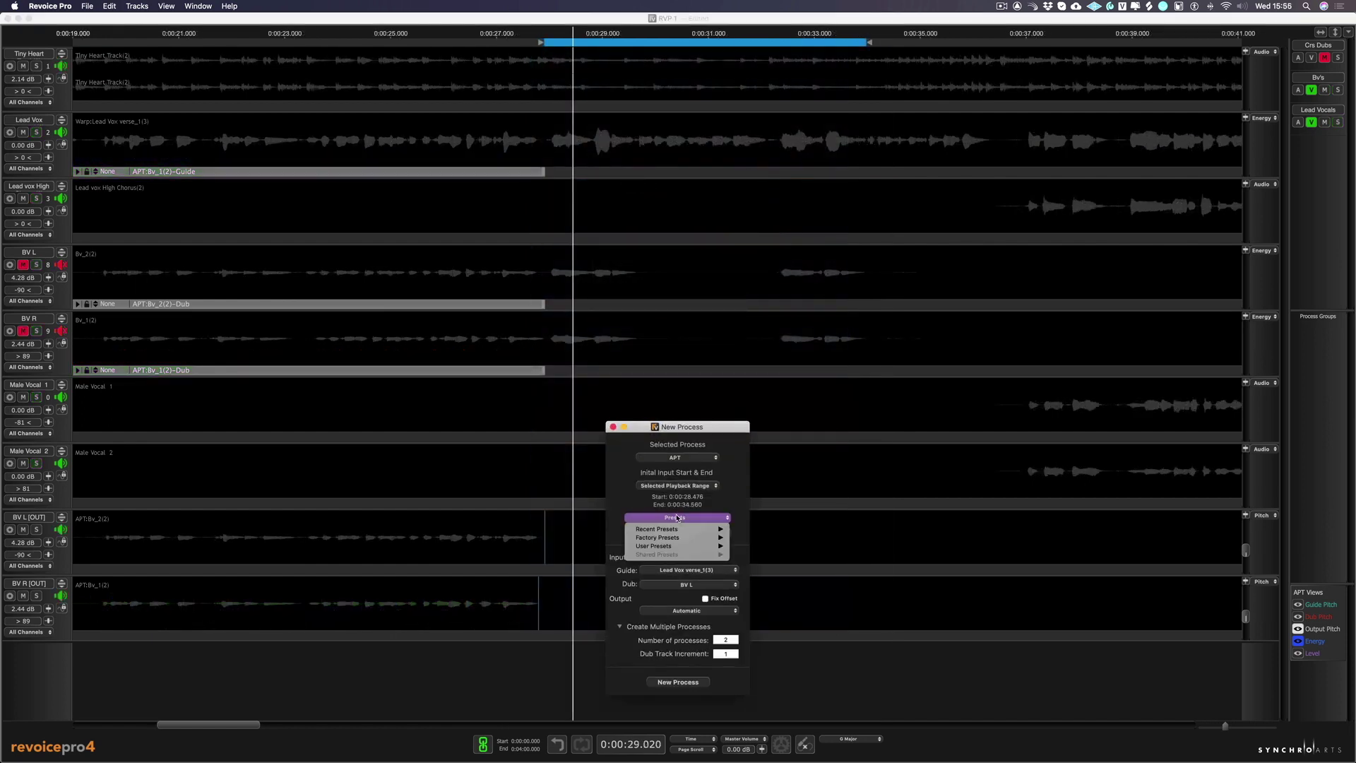
mouse_move(682, 538)
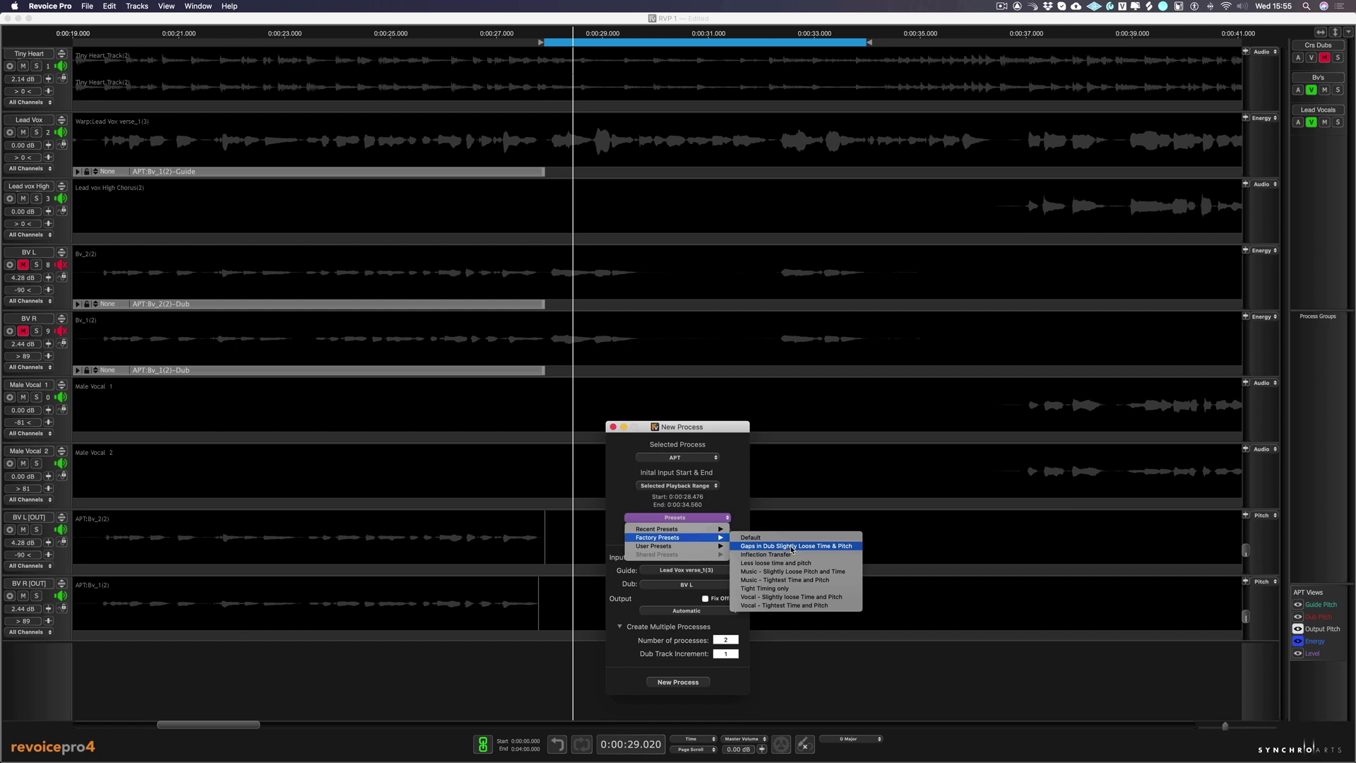
click(791, 546)
click(687, 682)
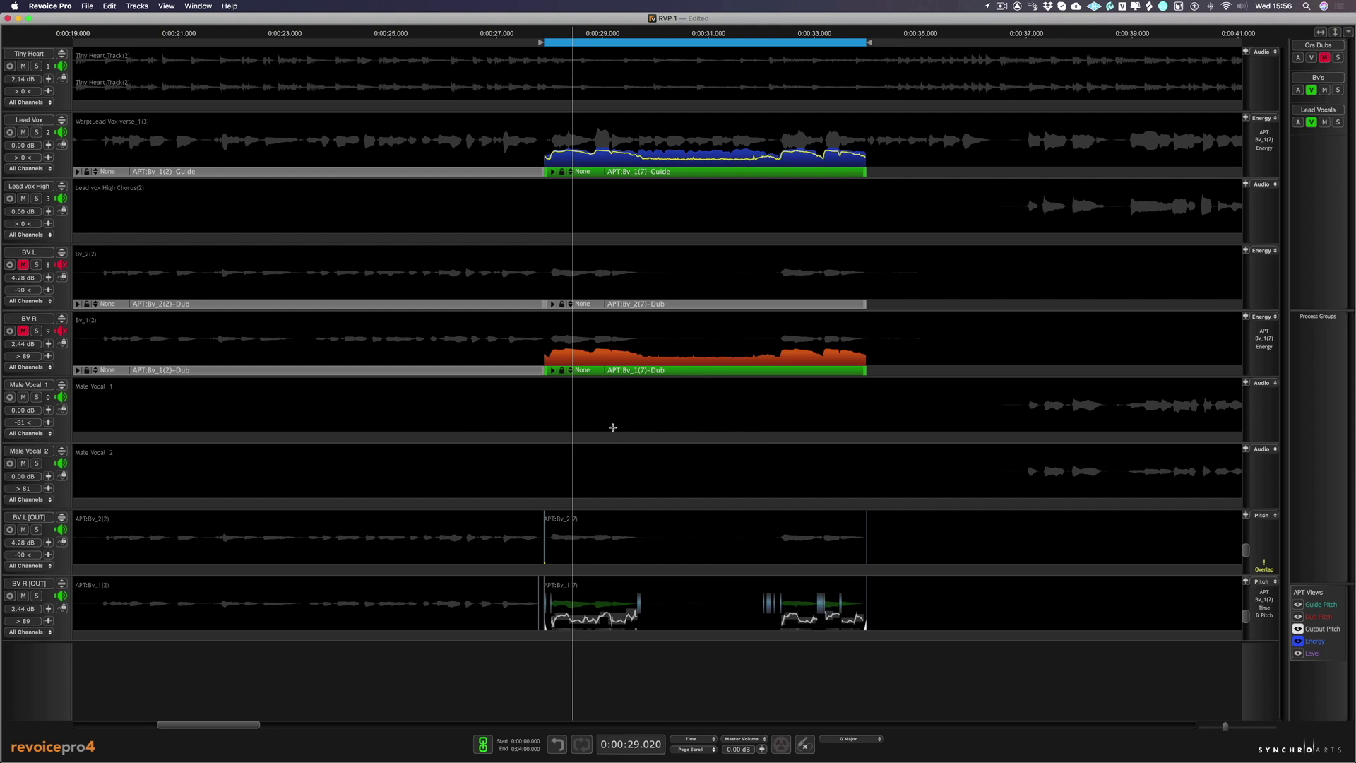
Step: Disable pitch transfer in APT process Bv_2(7), then bring up the Bv_1(7) settings
click(581, 541)
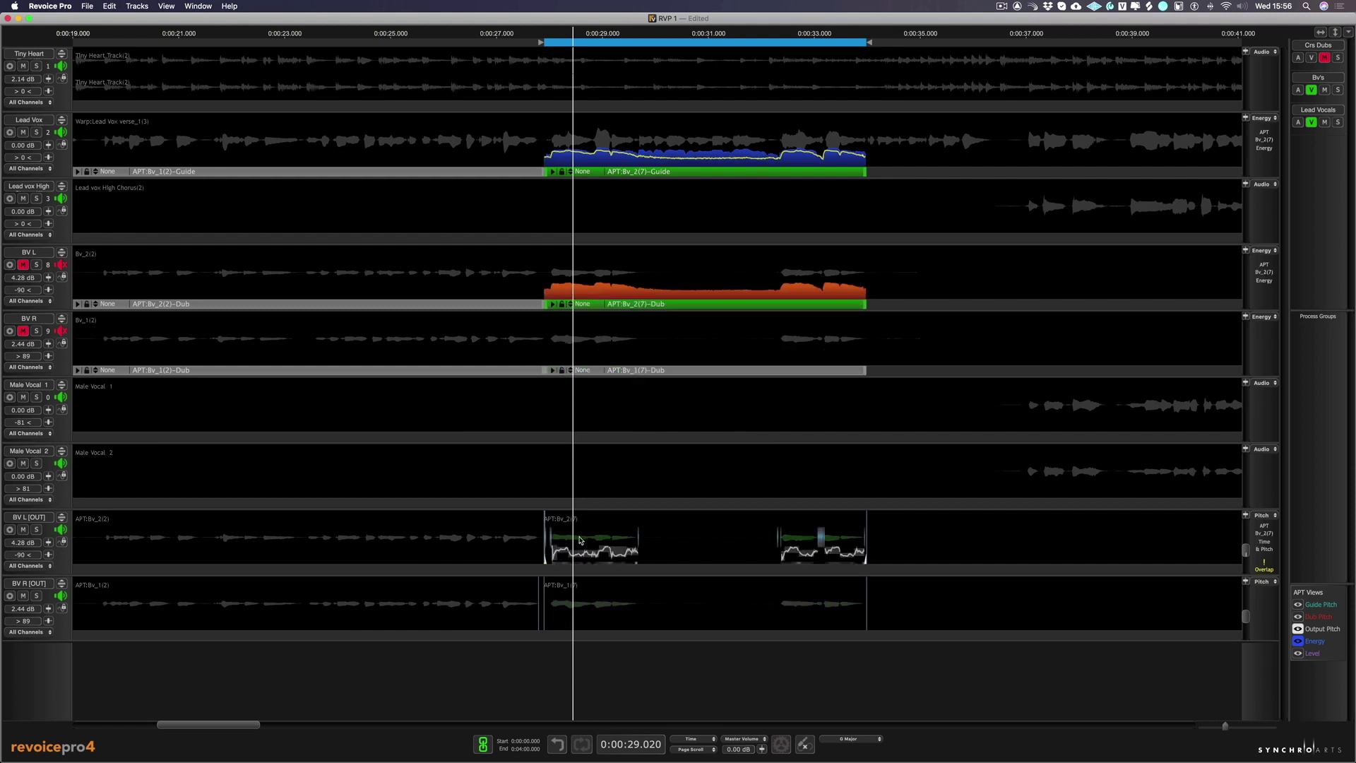
double_click(583, 555)
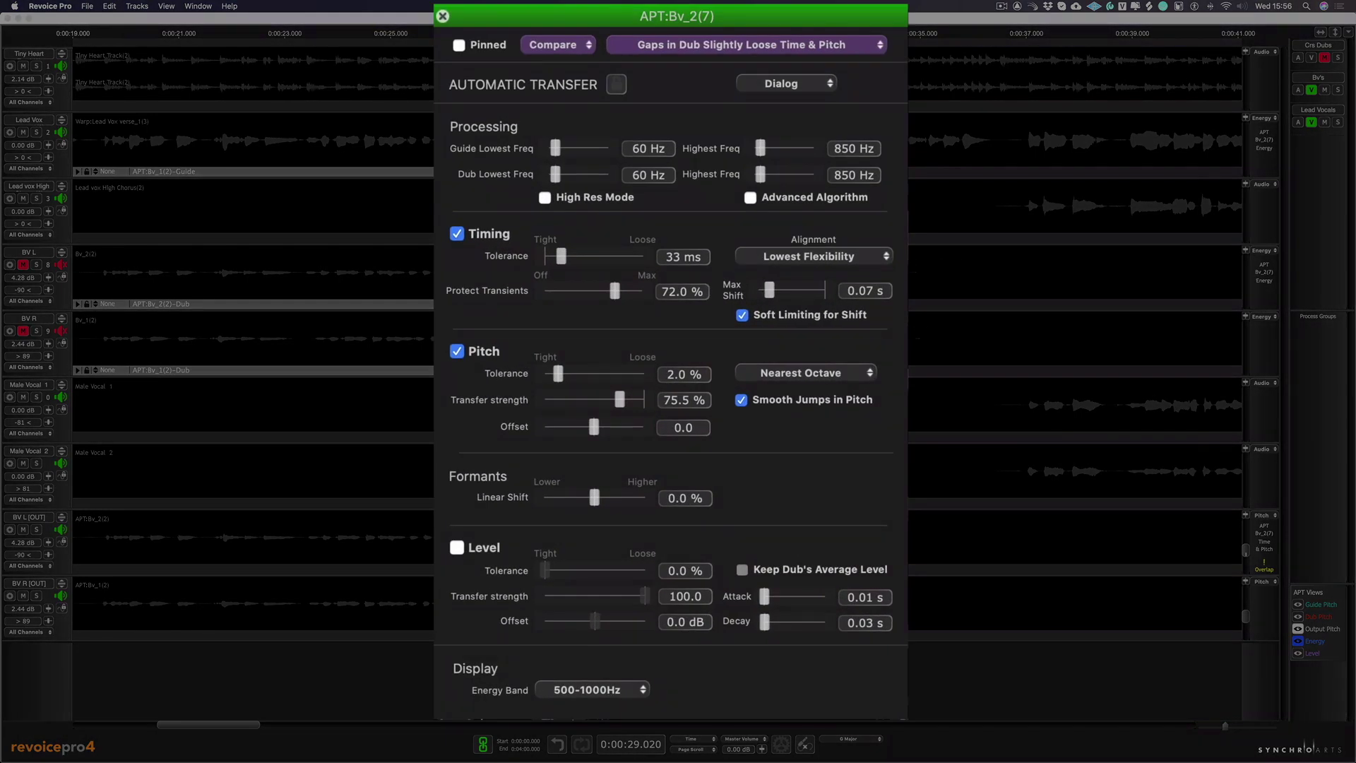
click(457, 352)
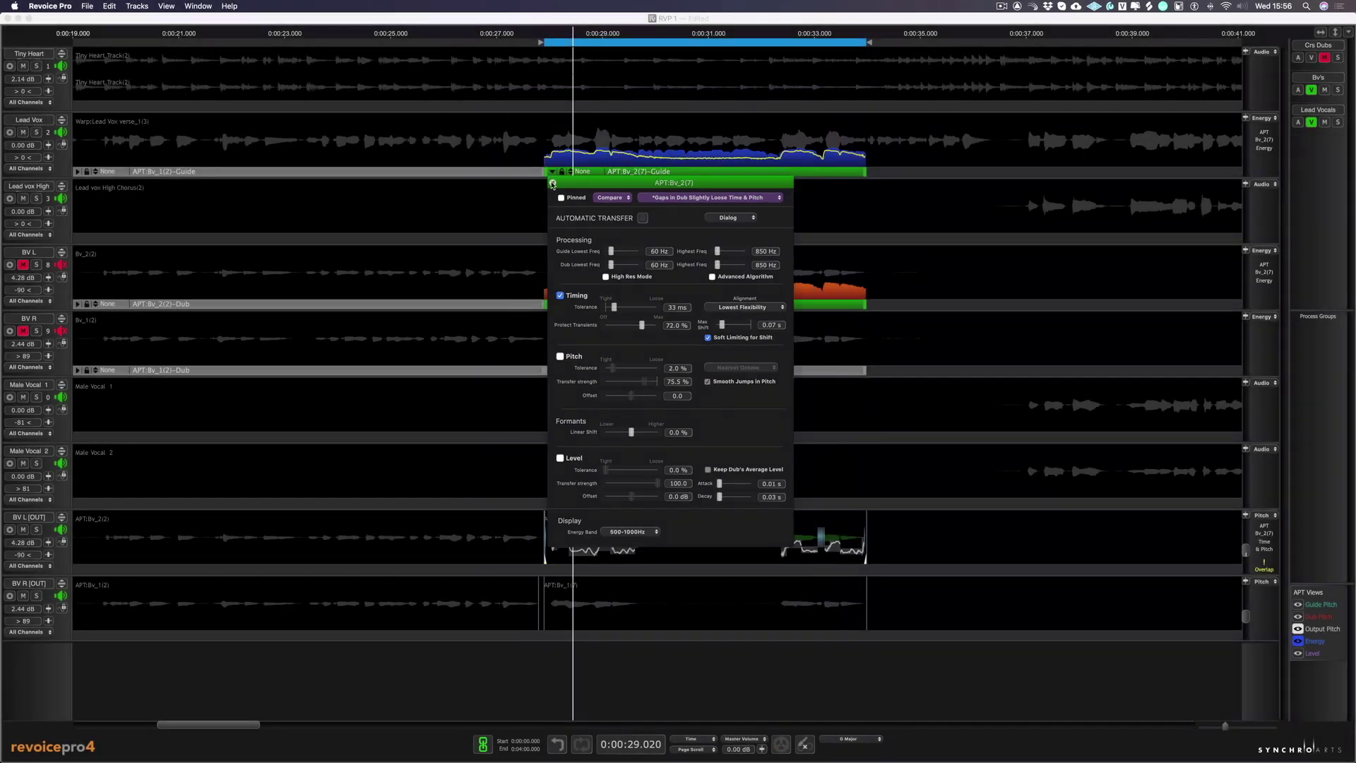
click(554, 182)
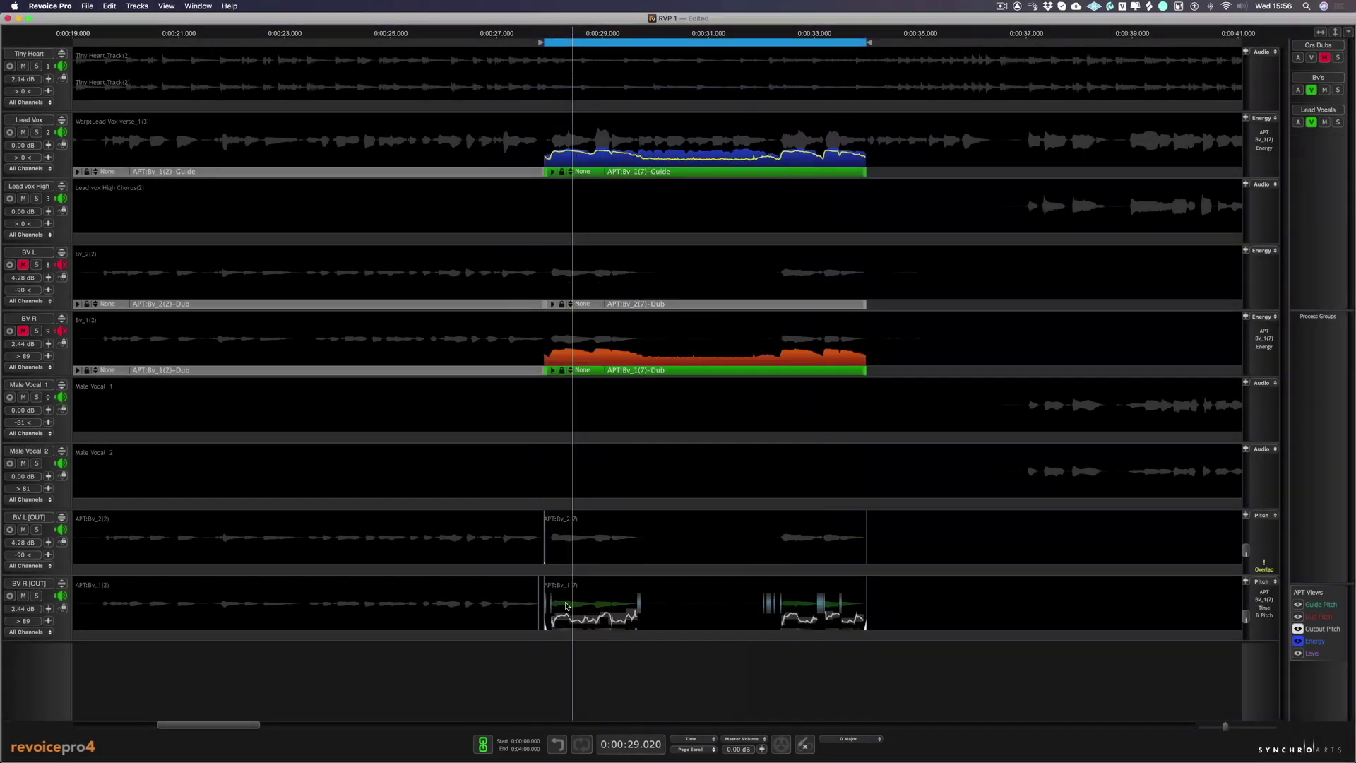
double_click(583, 608)
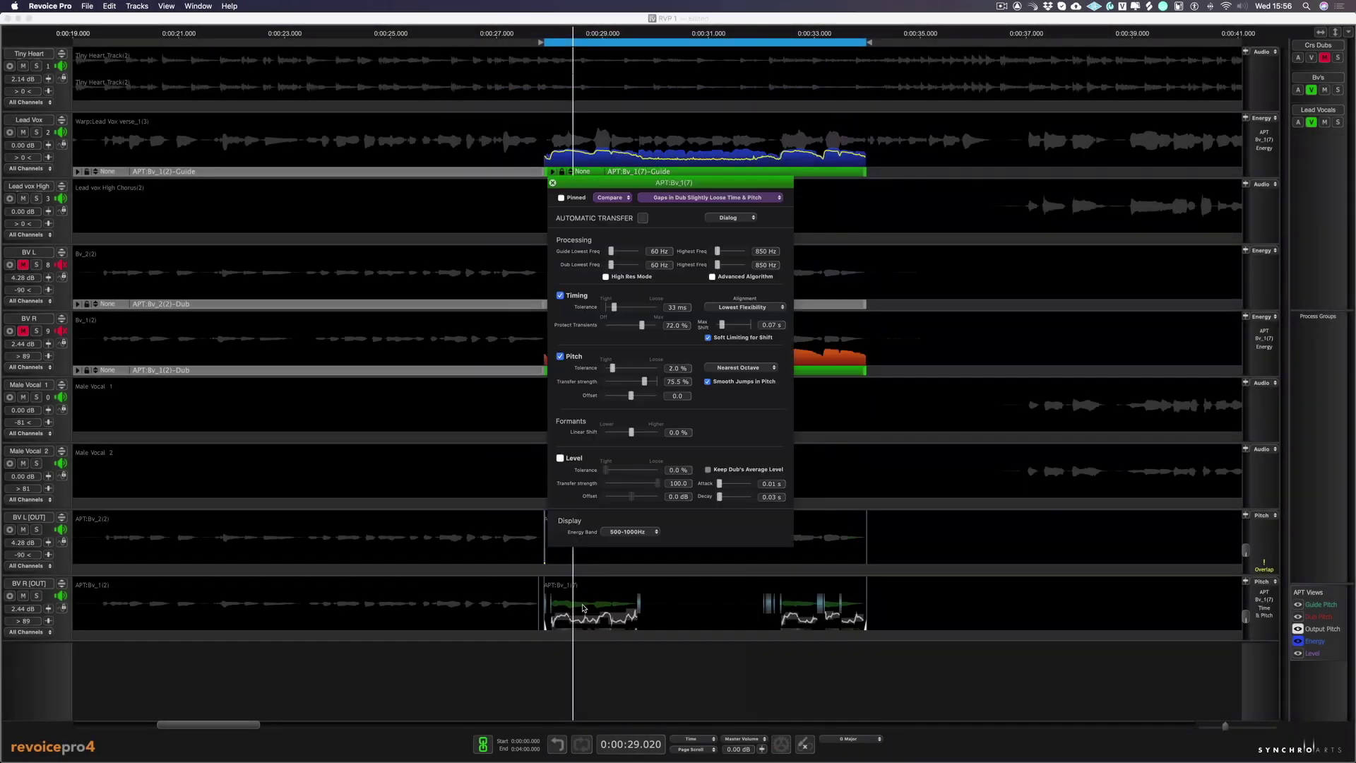
Step: Uncheck Pitch for Bv_1(7), close its settings, and mute the Bv's group
click(457, 351)
key(Escape)
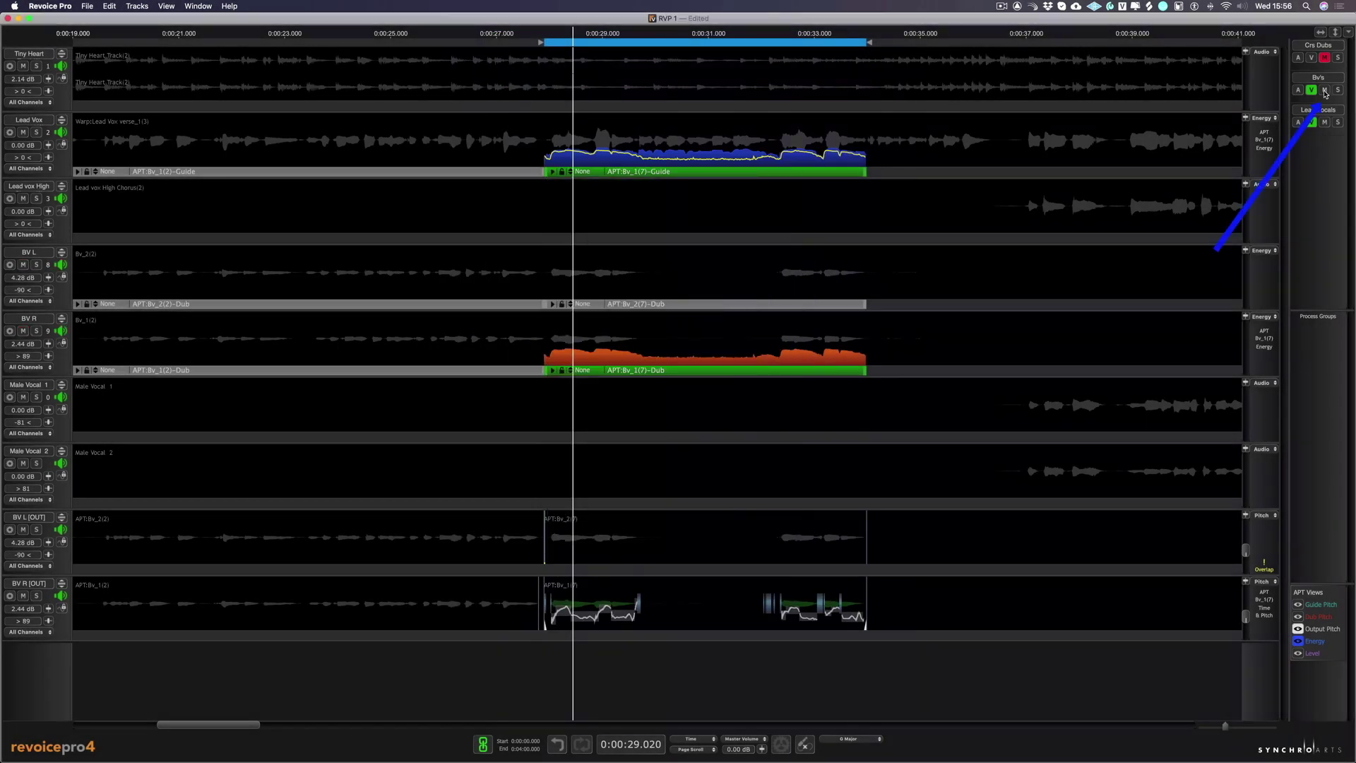
click(1324, 91)
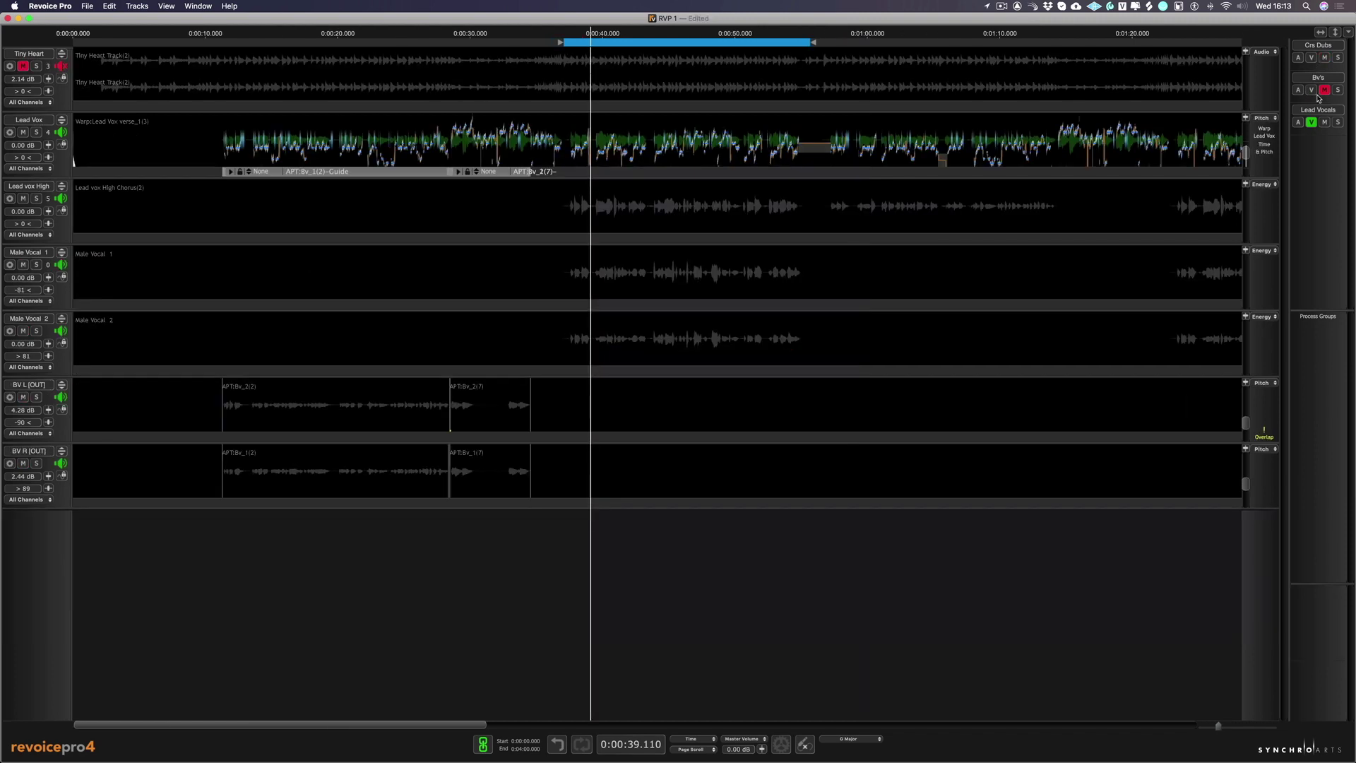
Step: Reveal the Crs Dubs group tracks and play the chorus from the range start
click(1310, 58)
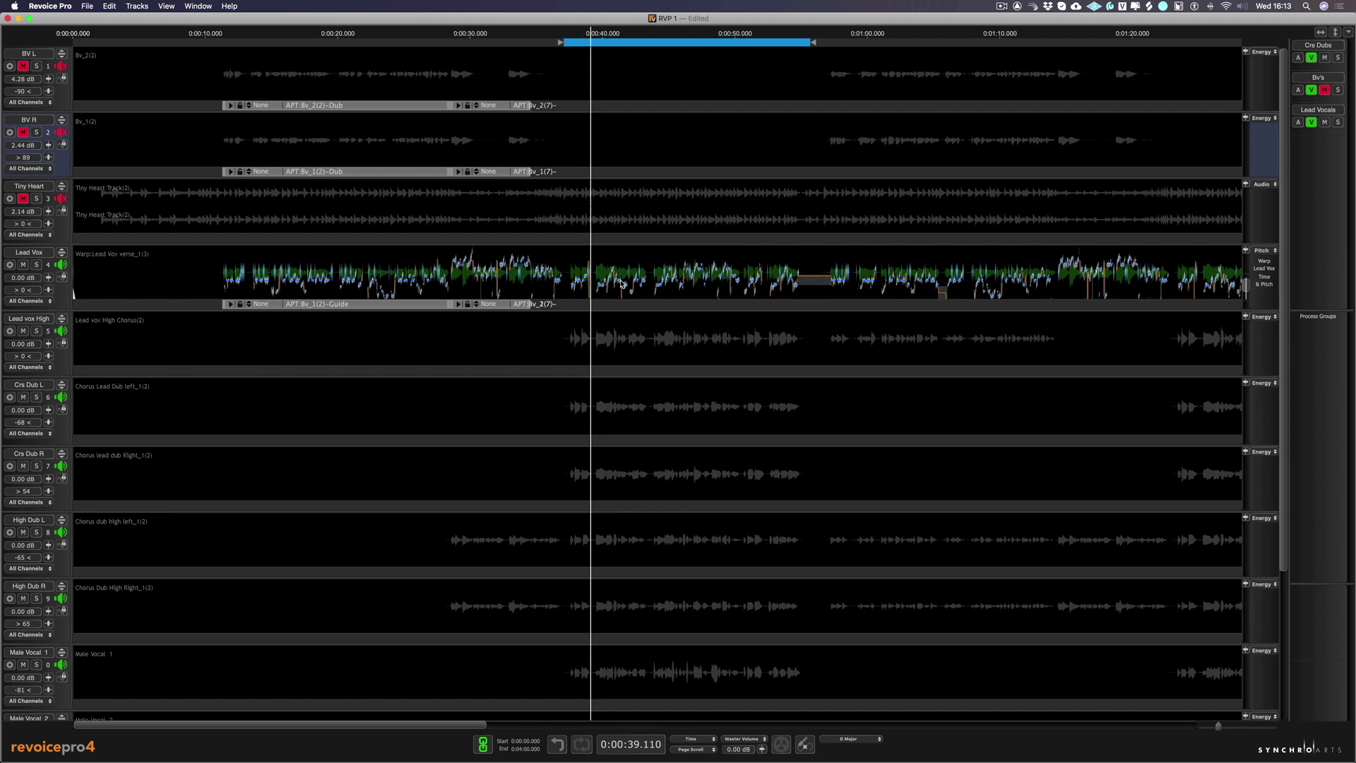
scroll(621, 284, down, 3)
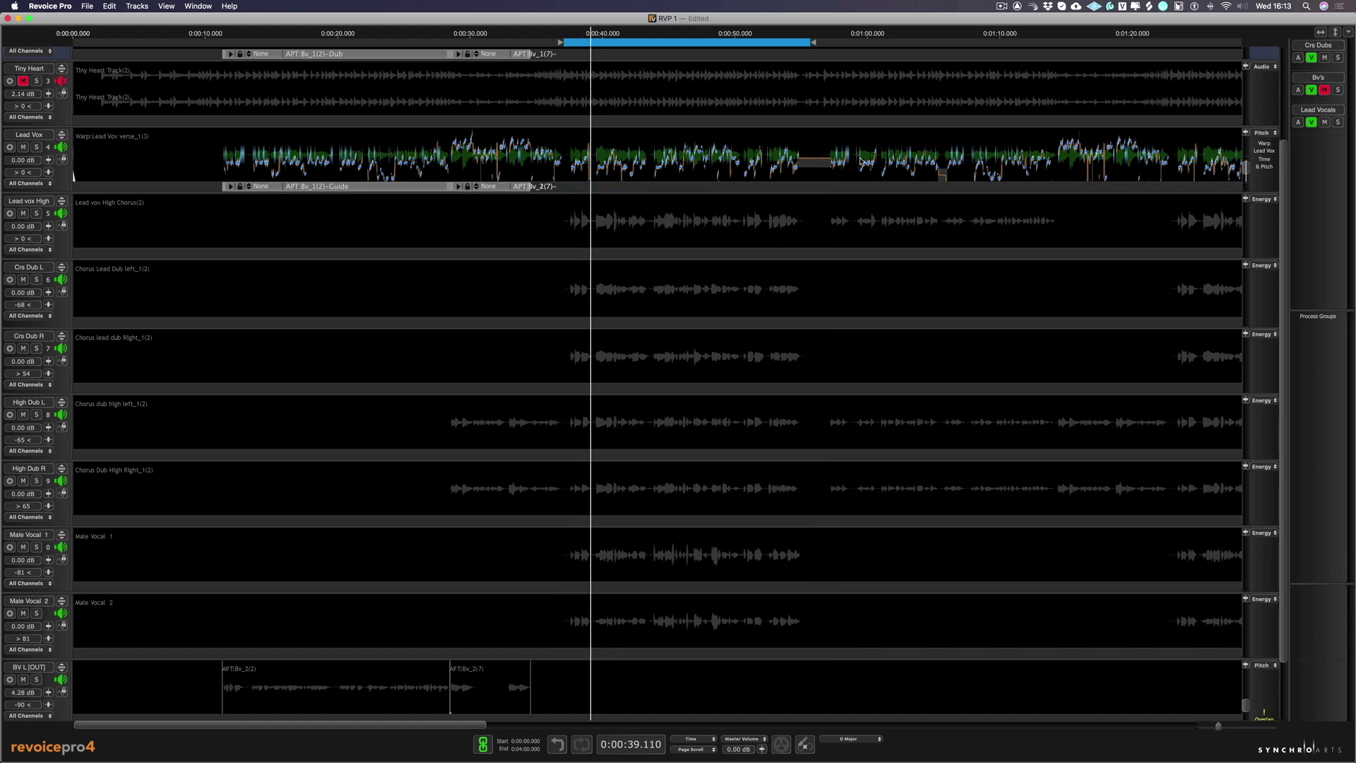
key(space)
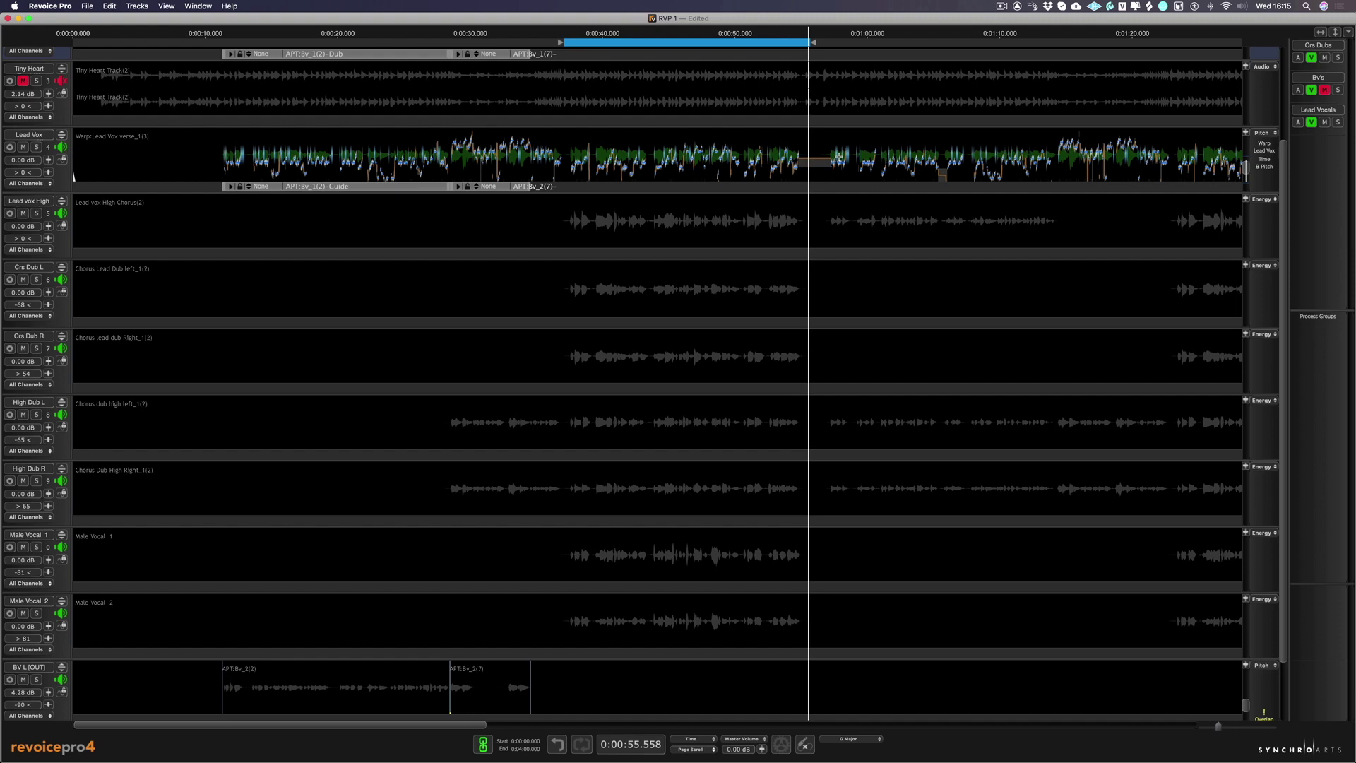
Step: Start a new APT process on the lead vocal set to create 7 processes
right_click(632, 188)
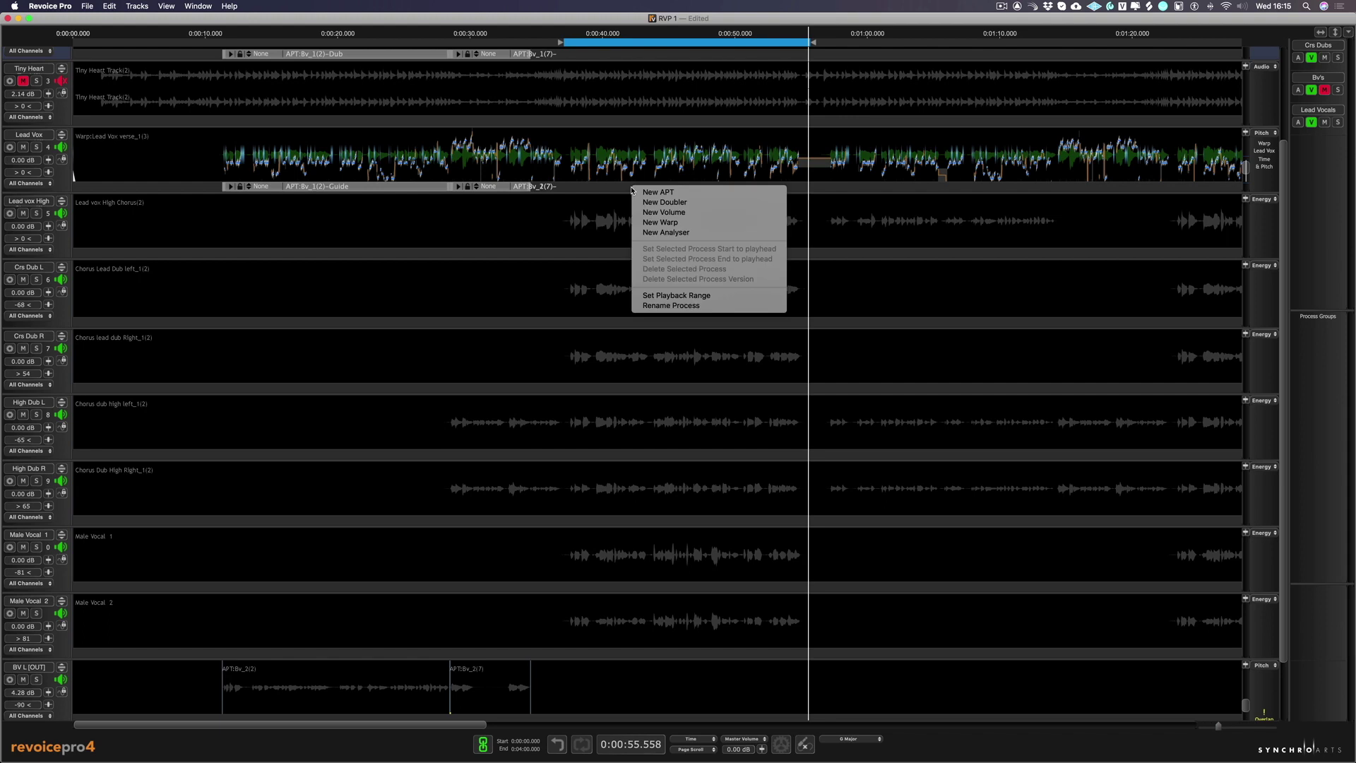
click(658, 192)
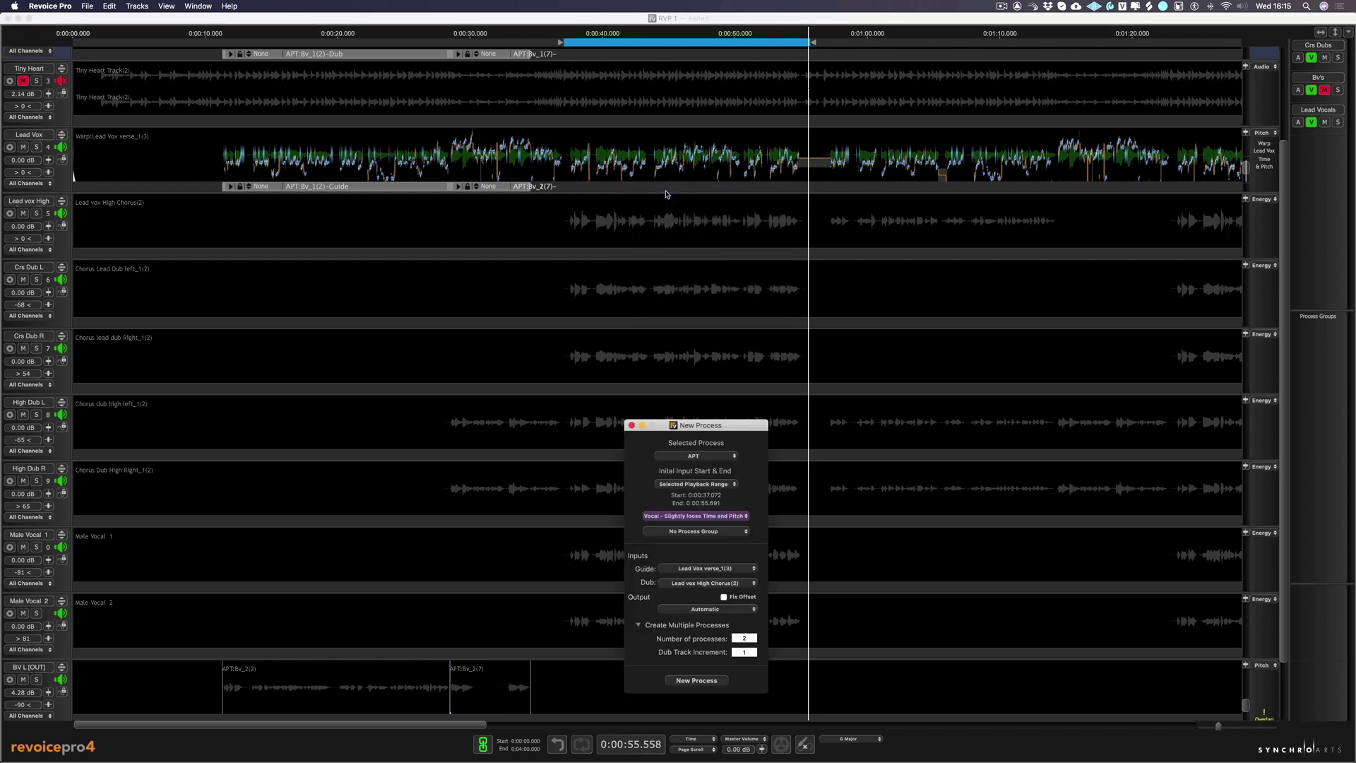
drag(730, 428, 716, 335)
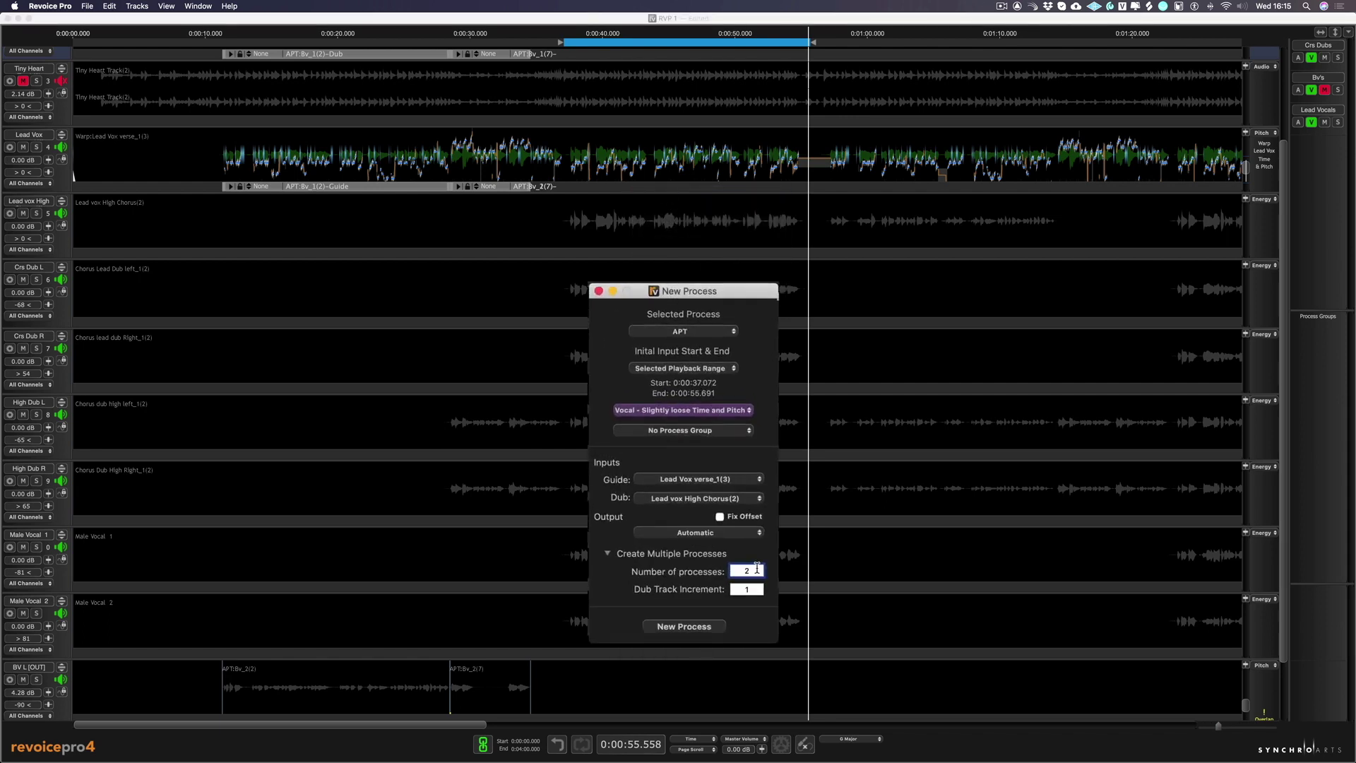
text(7)
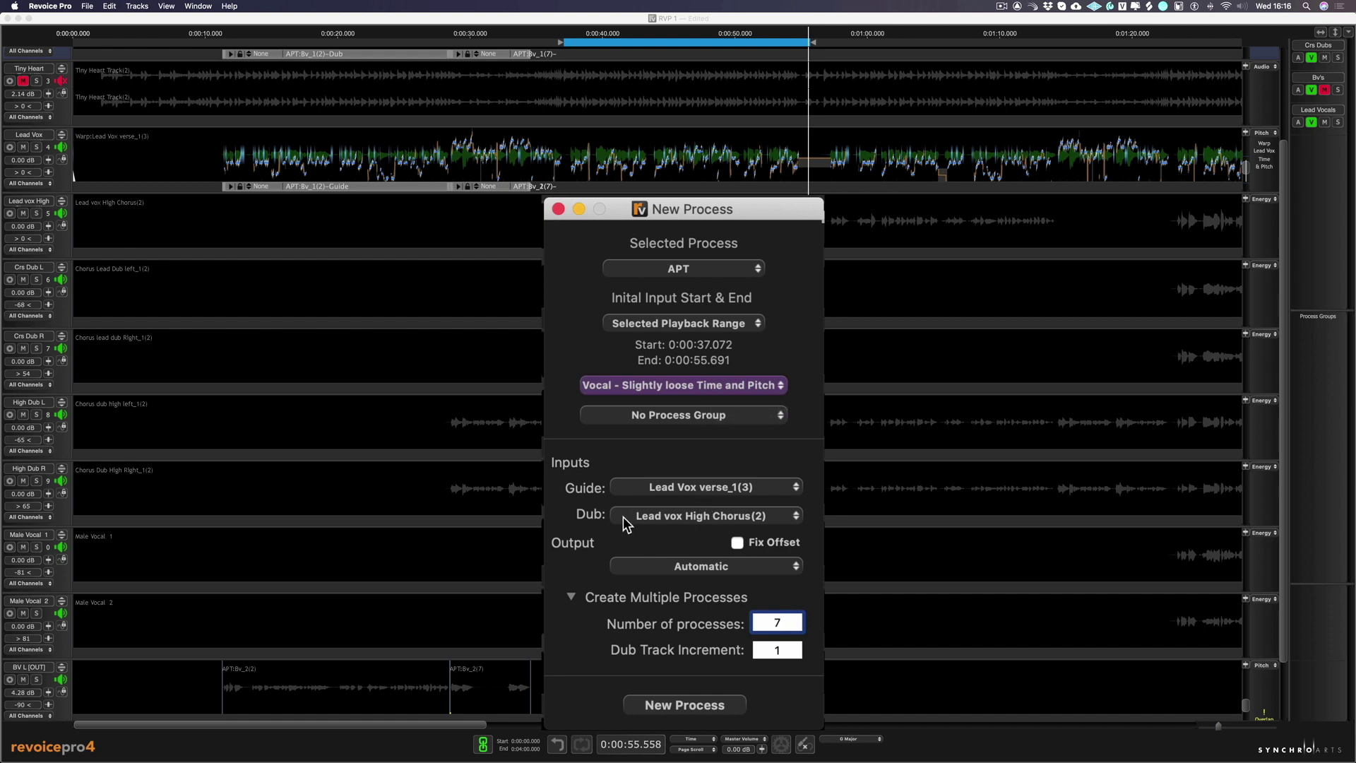
click(677, 520)
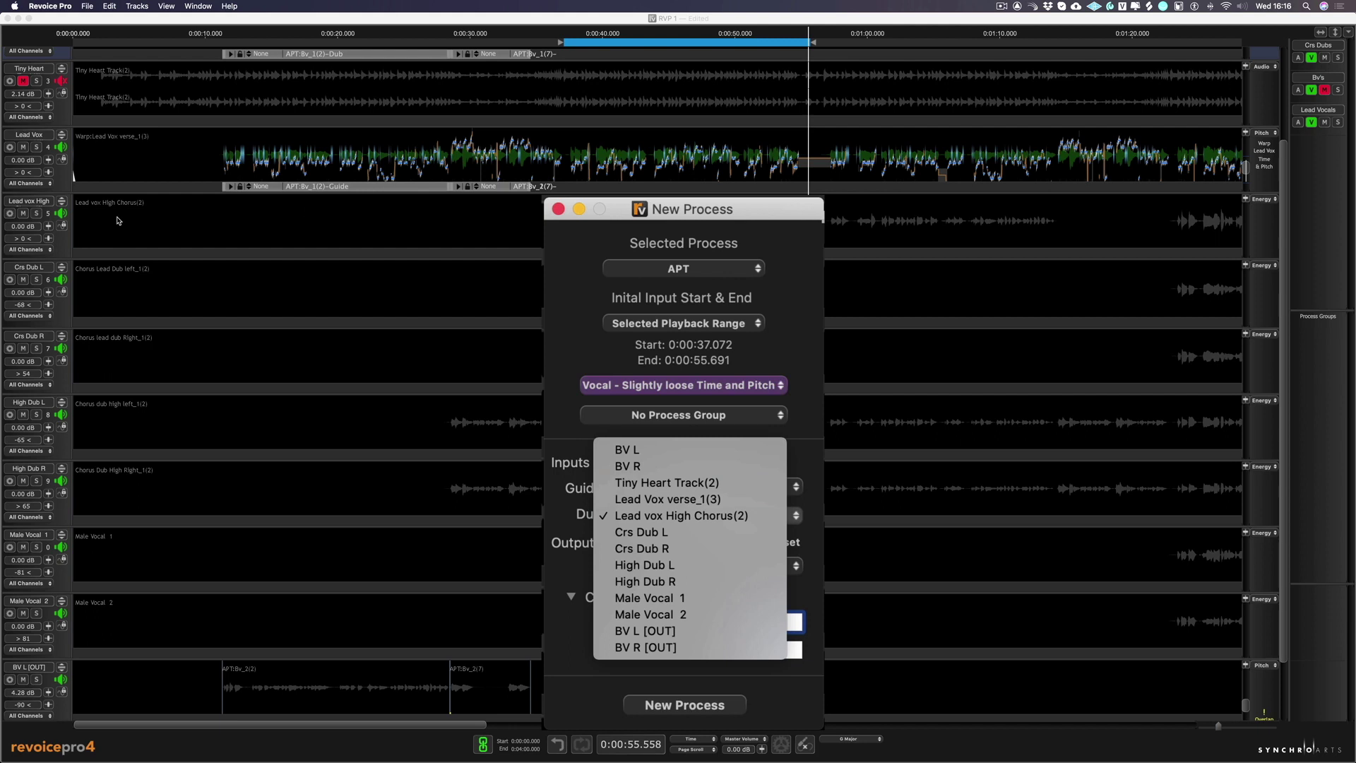
Step: Set the input span to the playback range and place the processes in a New Process Group
click(657, 323)
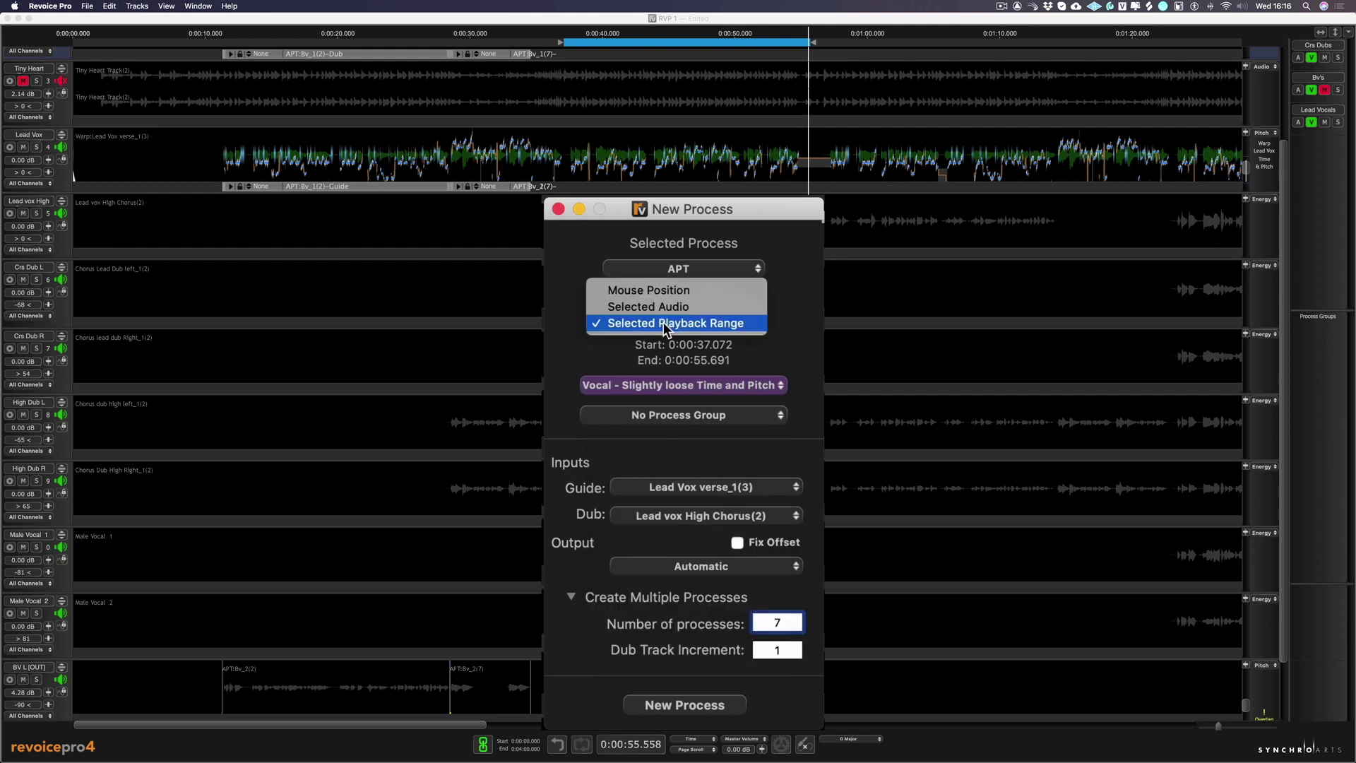
click(703, 326)
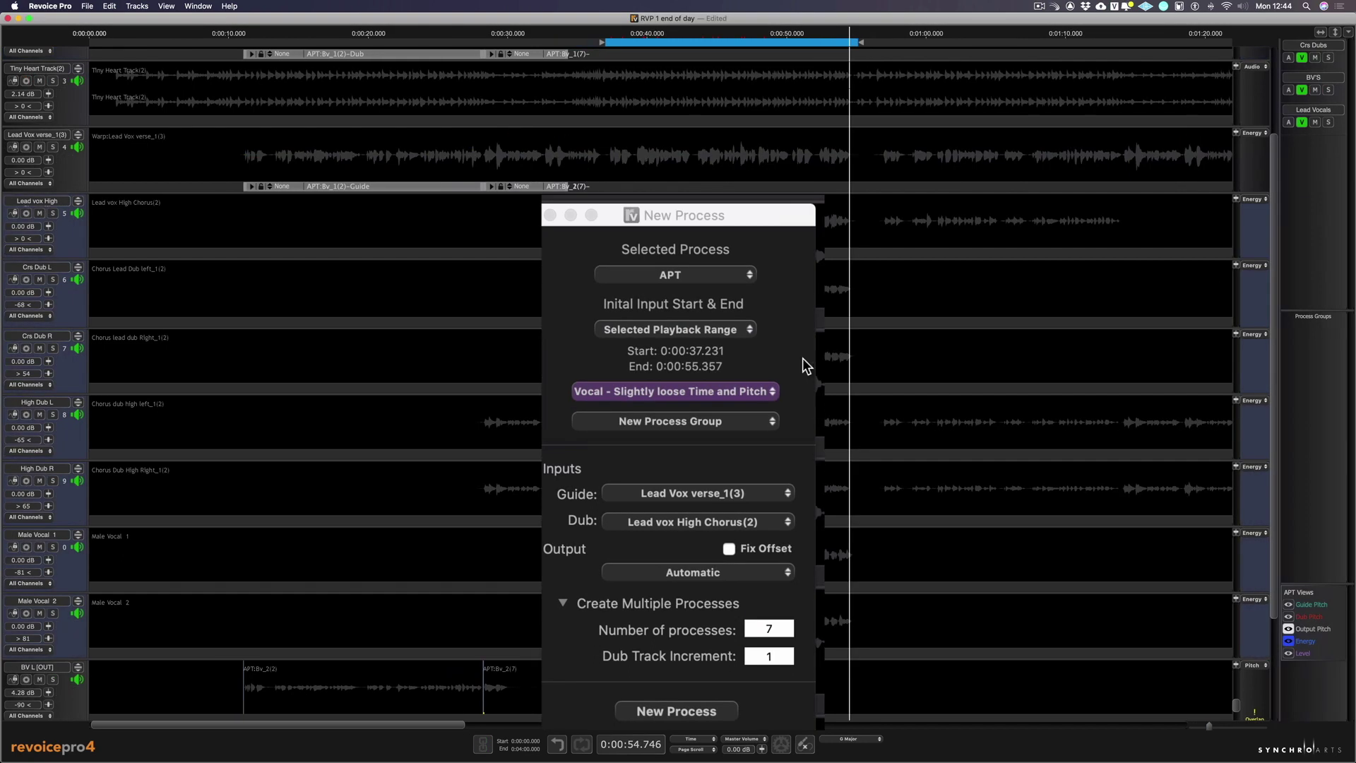
click(717, 421)
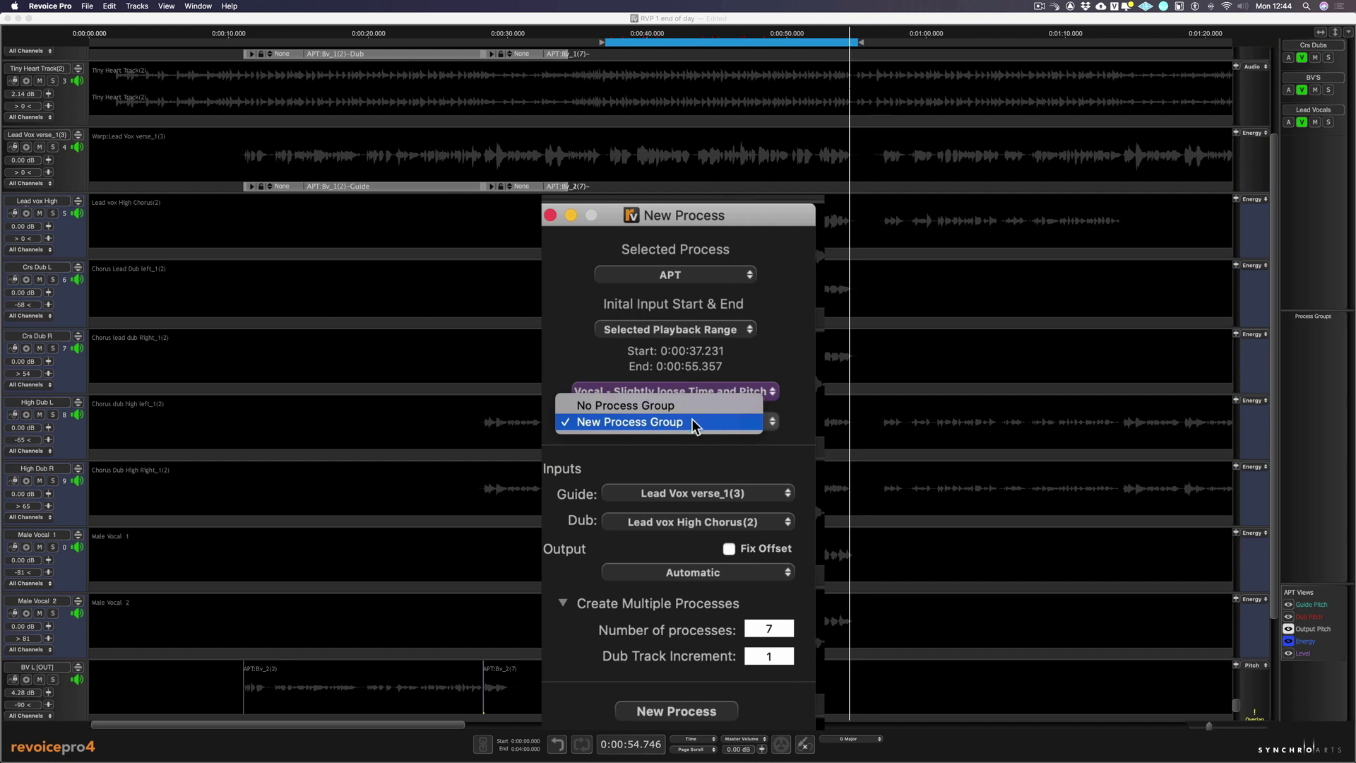
click(694, 422)
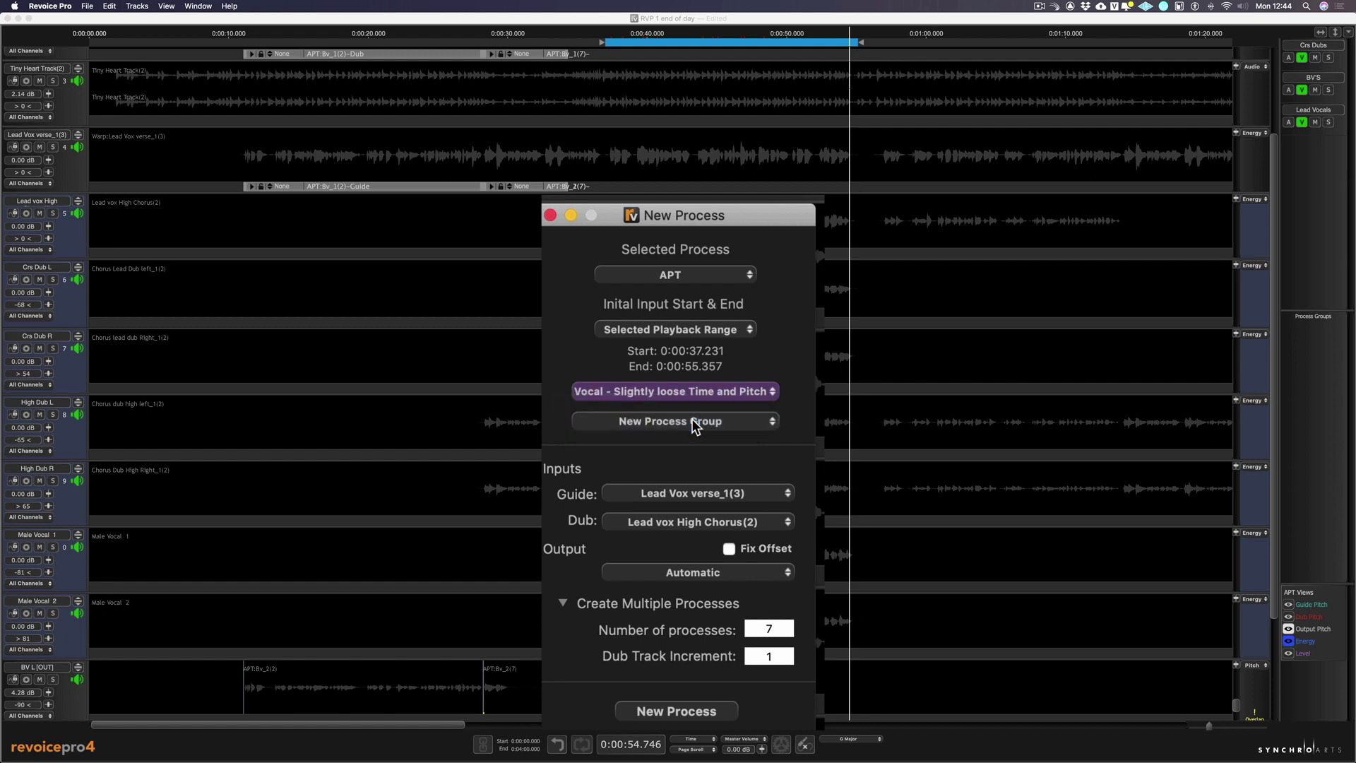
Step: Create the seven Group 2 APT processes for the chorus dubs and male vocals
click(644, 711)
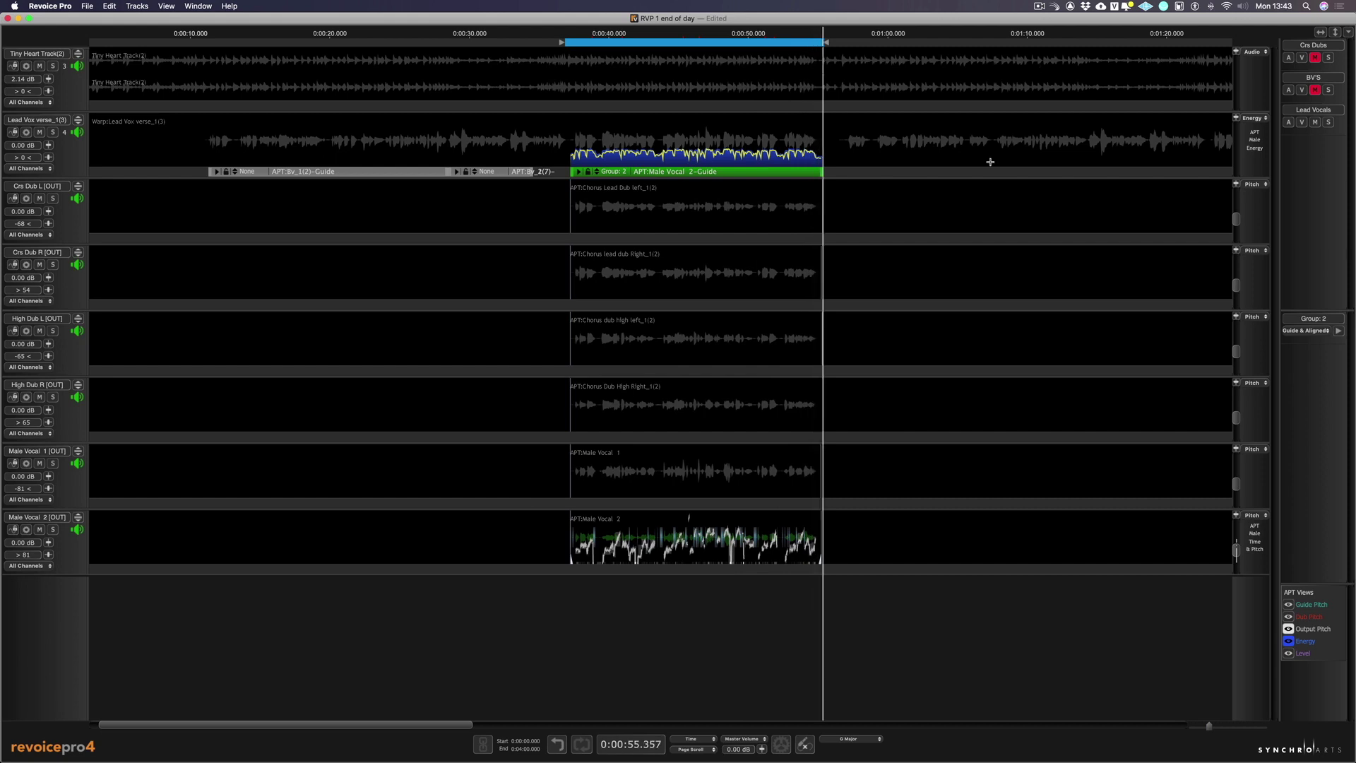
Step: Lower Group 2's APT Timing Tolerance from 33 ms to 14 ms and play the aligned range
key(p)
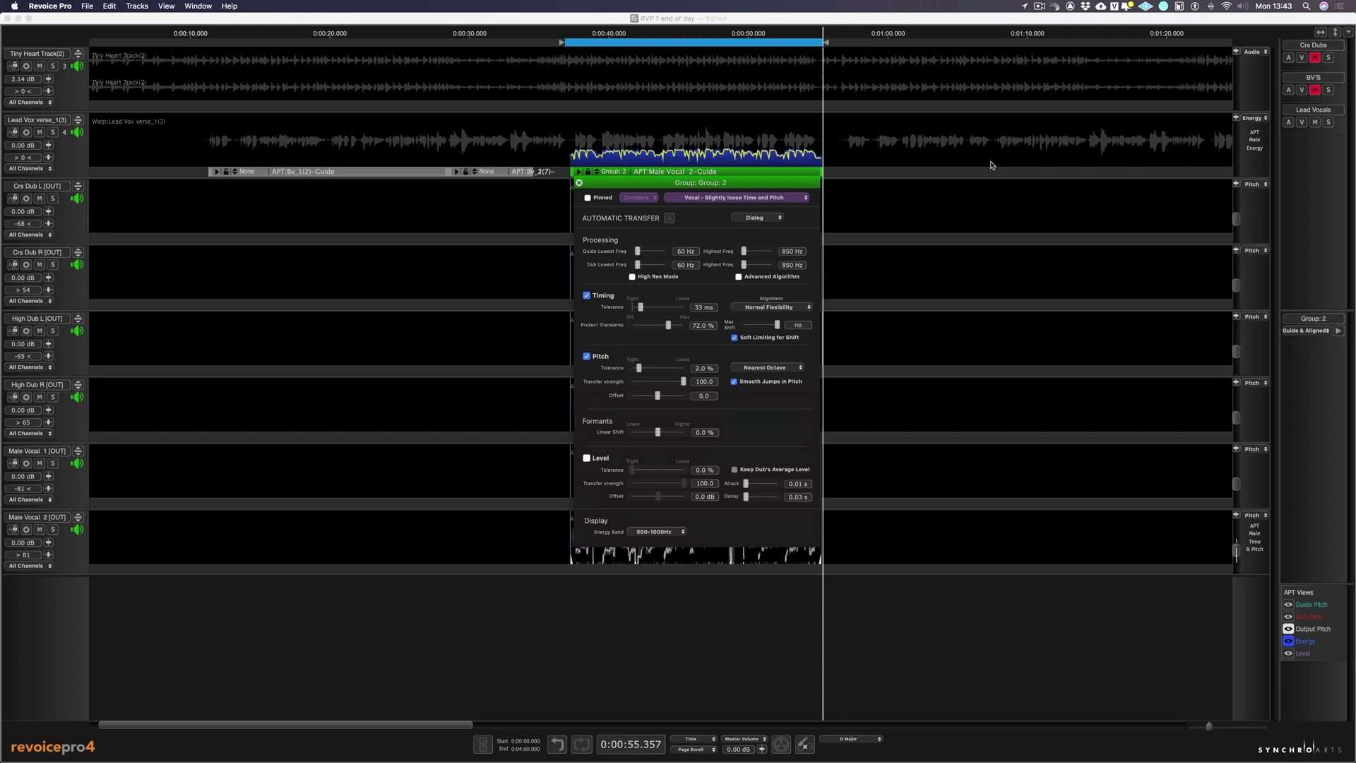
drag(732, 183, 1024, 171)
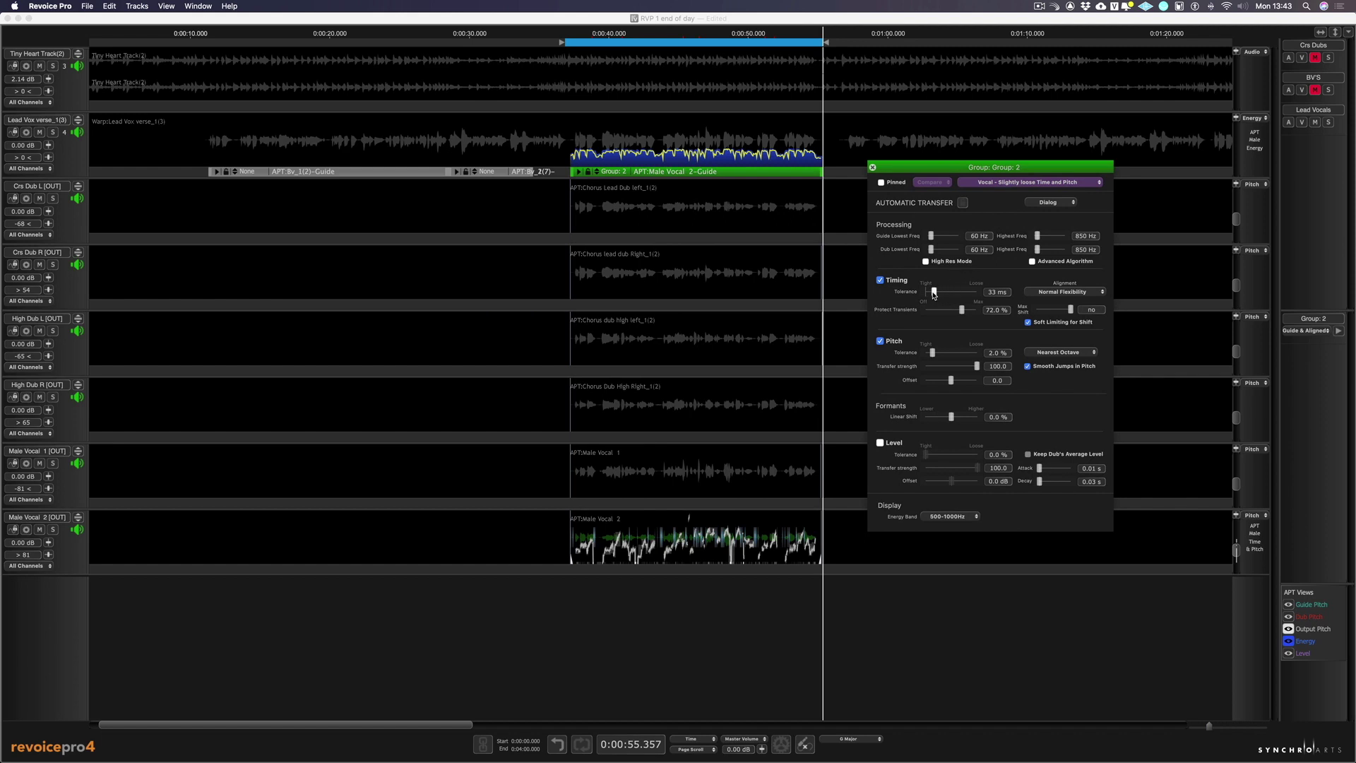
drag(933, 292, 927, 293)
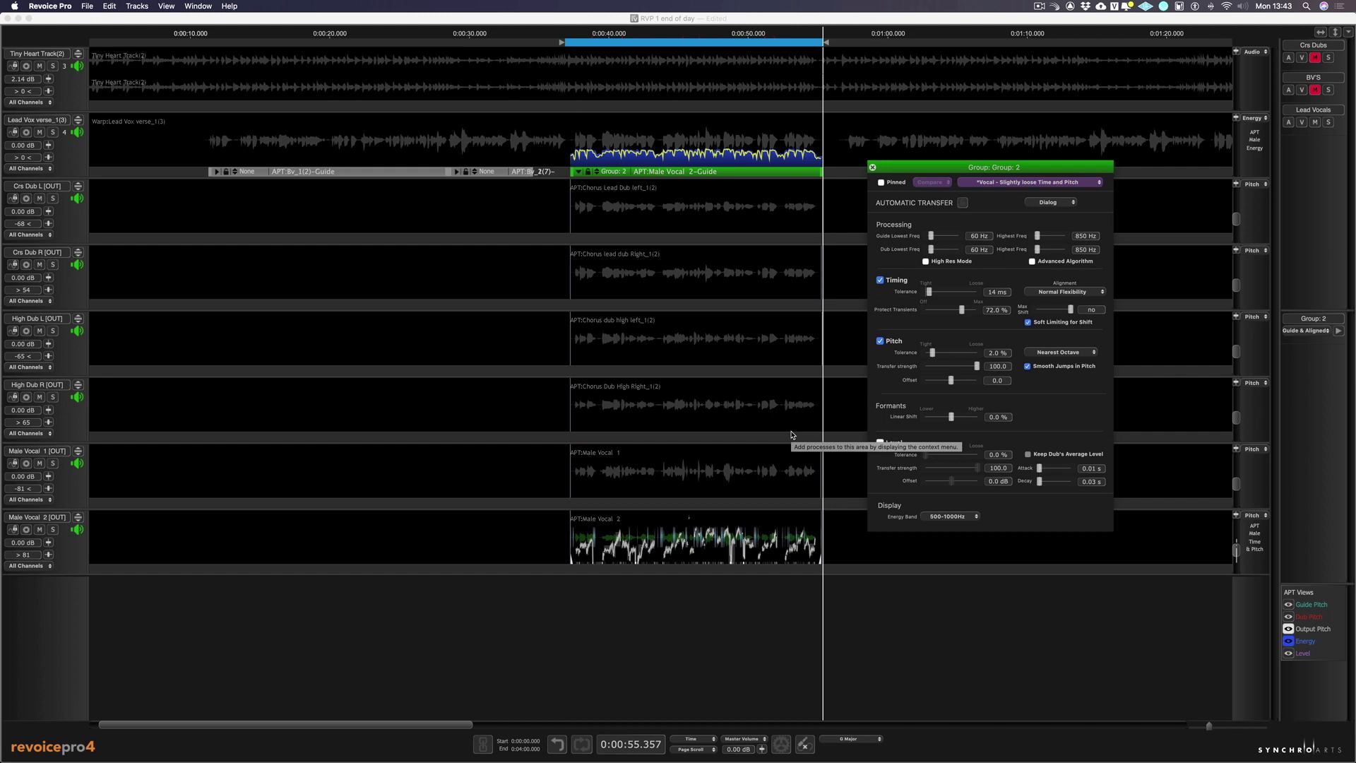
key(space)
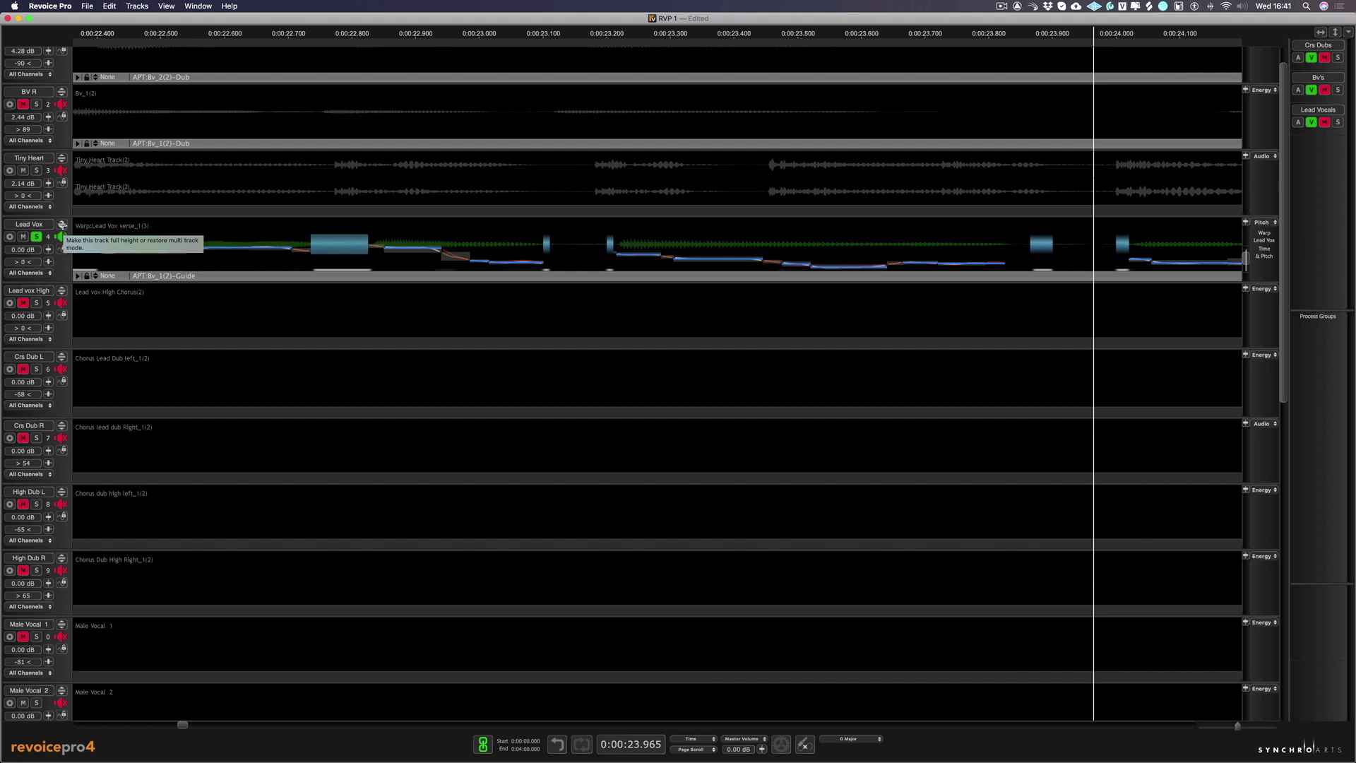
key(space)
key(space)
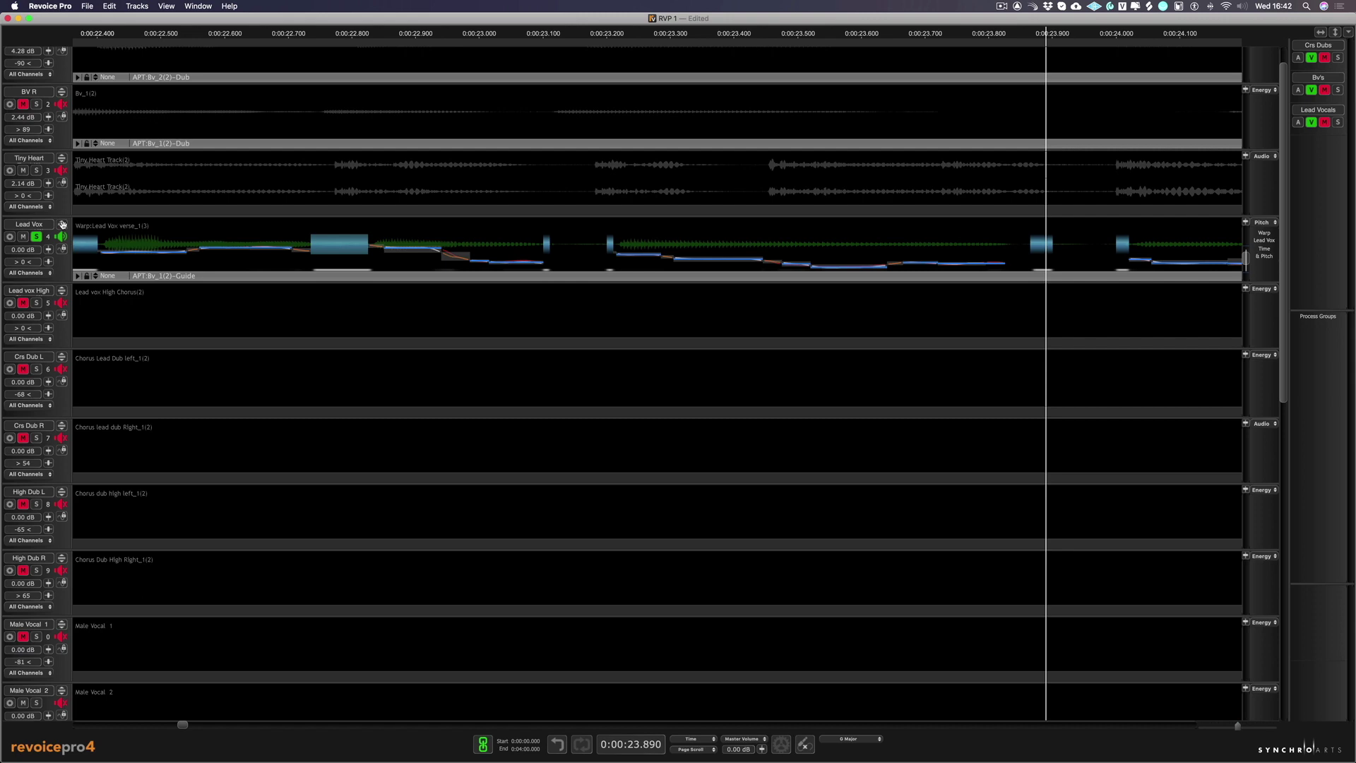
scroll(62, 224, left, 1)
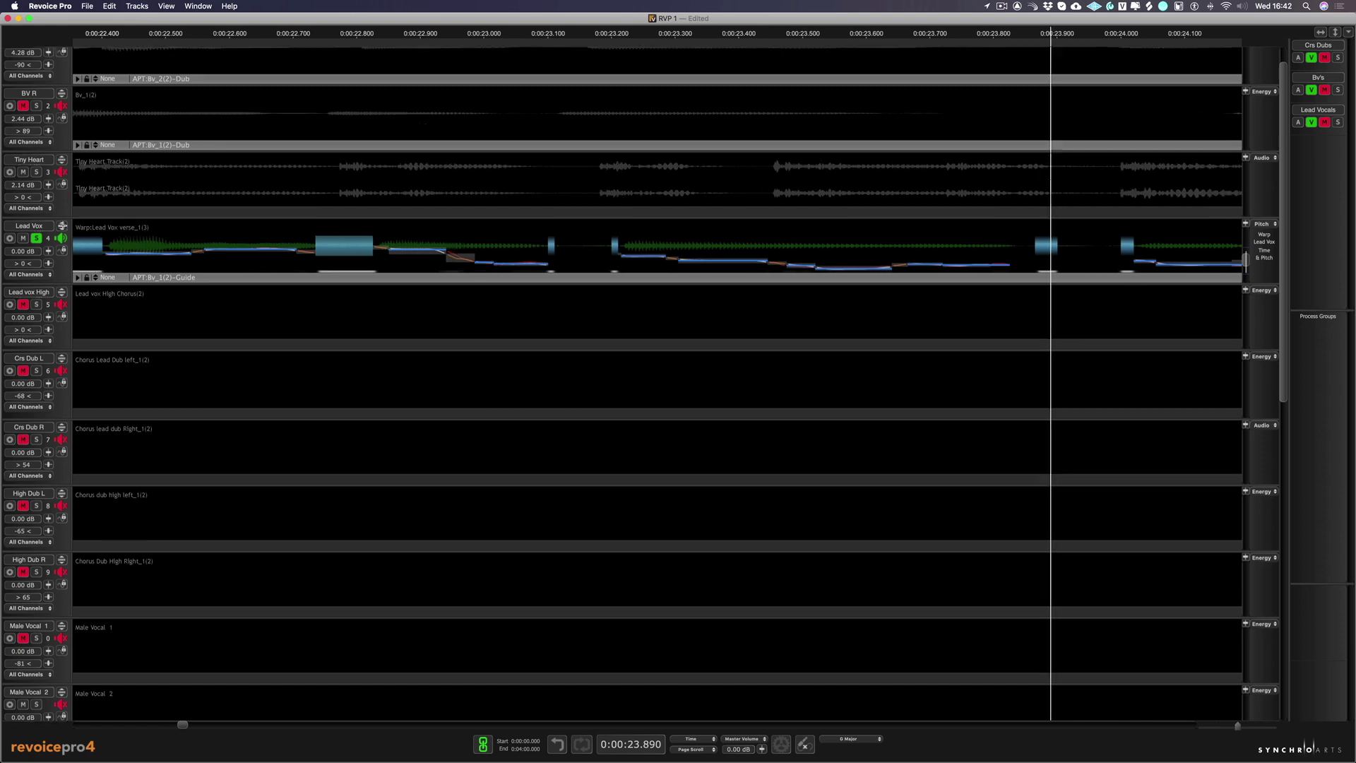
Step: Expand the Lead Vox track and raise the low note near 0:00:23.6 to D3
click(62, 226)
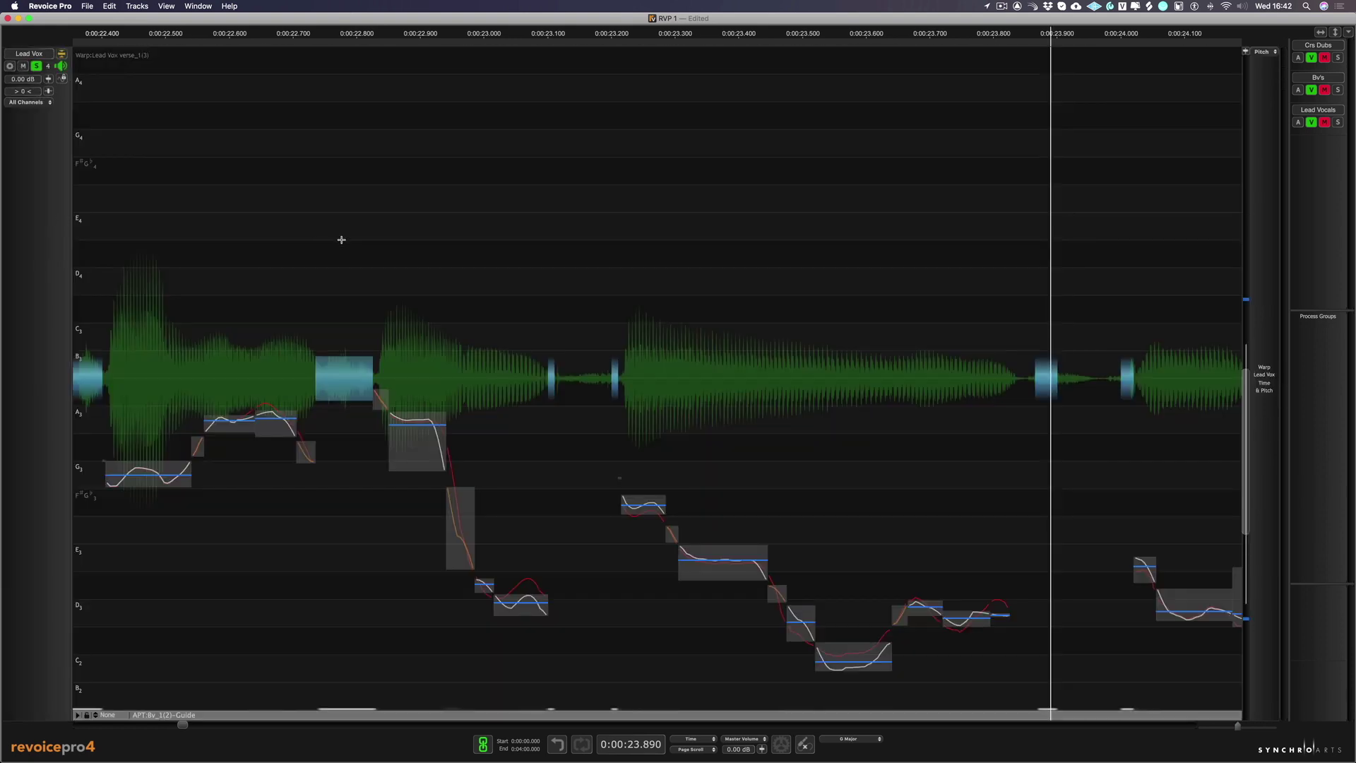
click(397, 243)
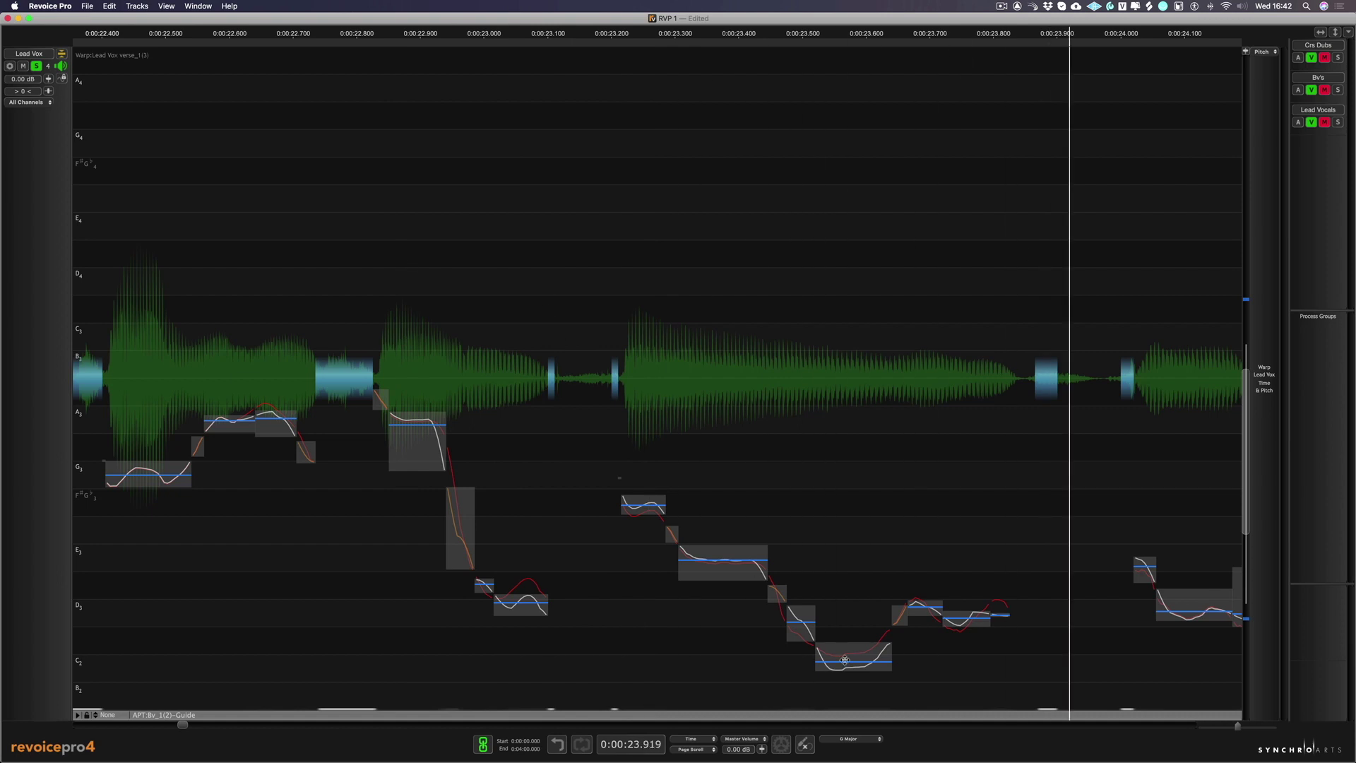
drag(845, 660, 846, 615)
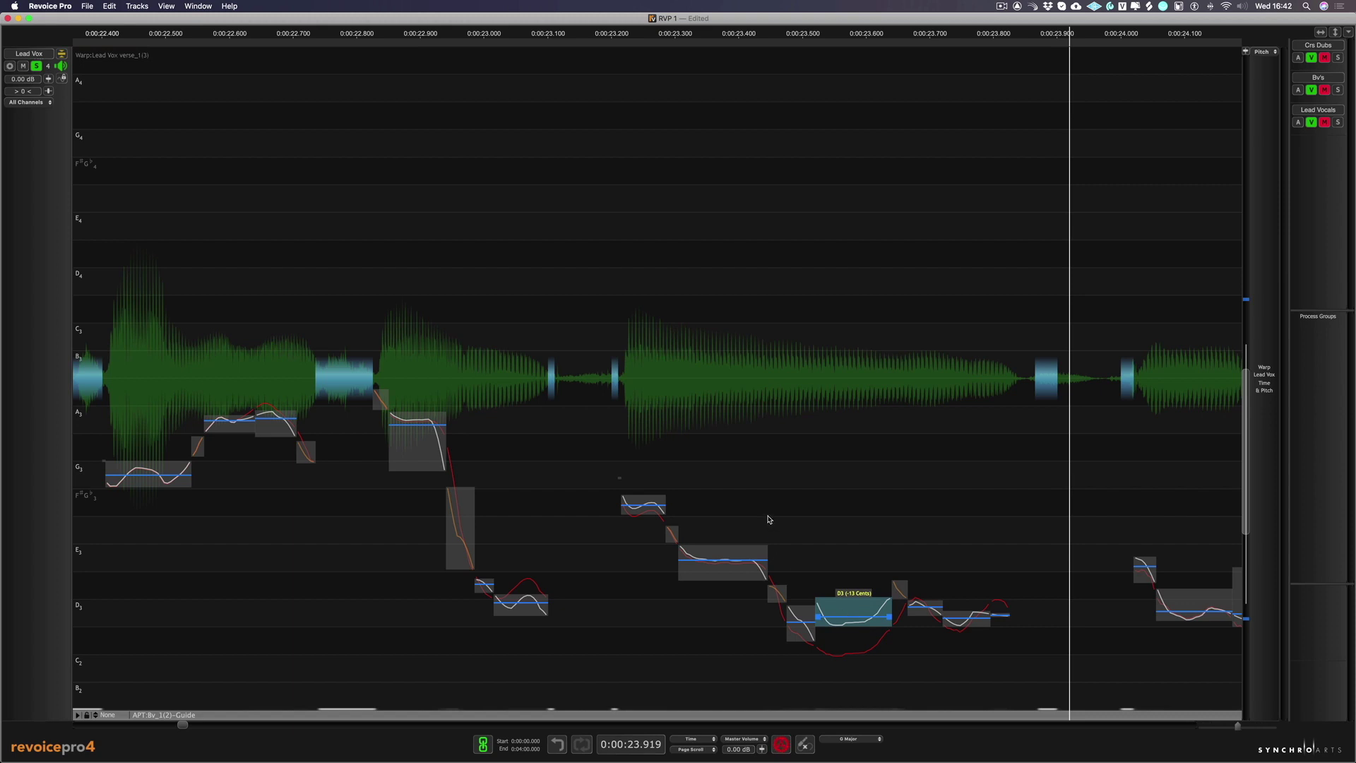
Step: Flatten the pitch drift of the notes following it, then audition the result
drag(769, 517, 971, 669)
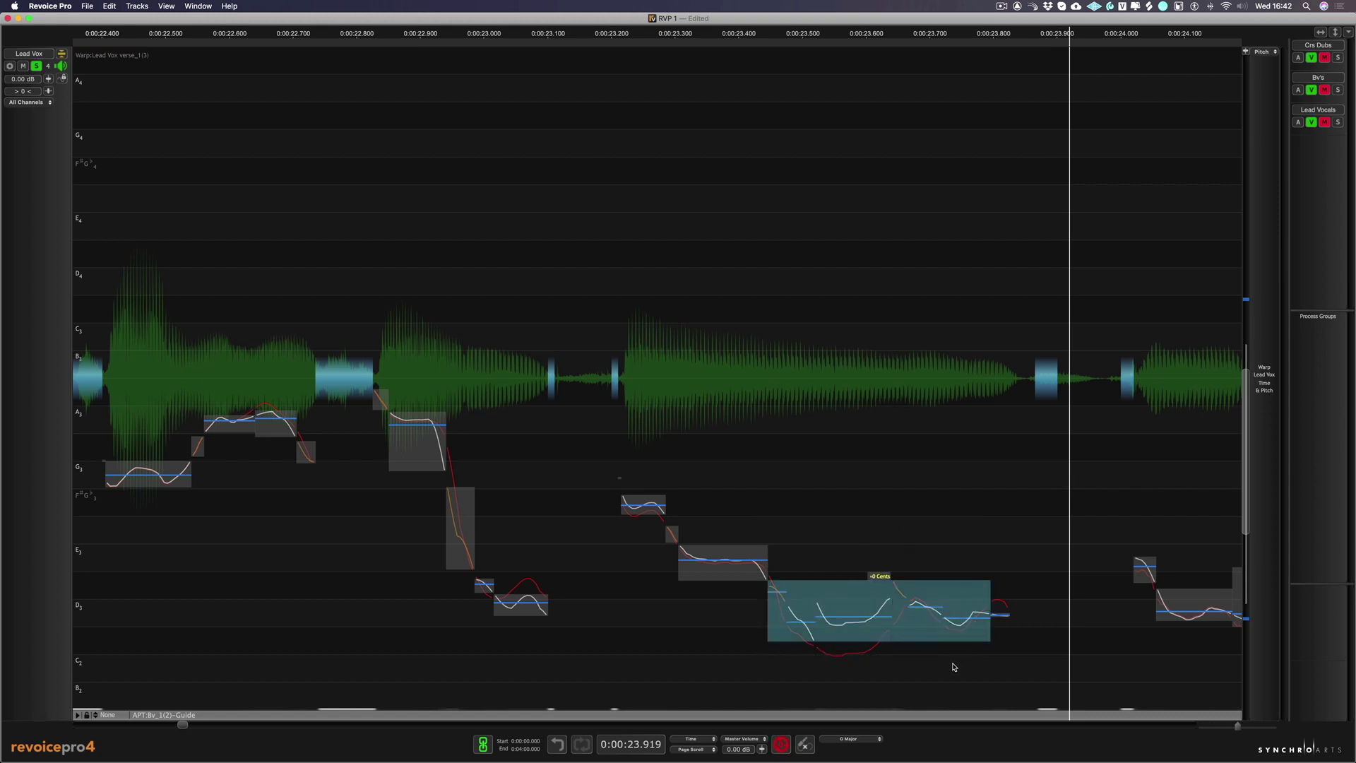
key(f)
click(275, 502)
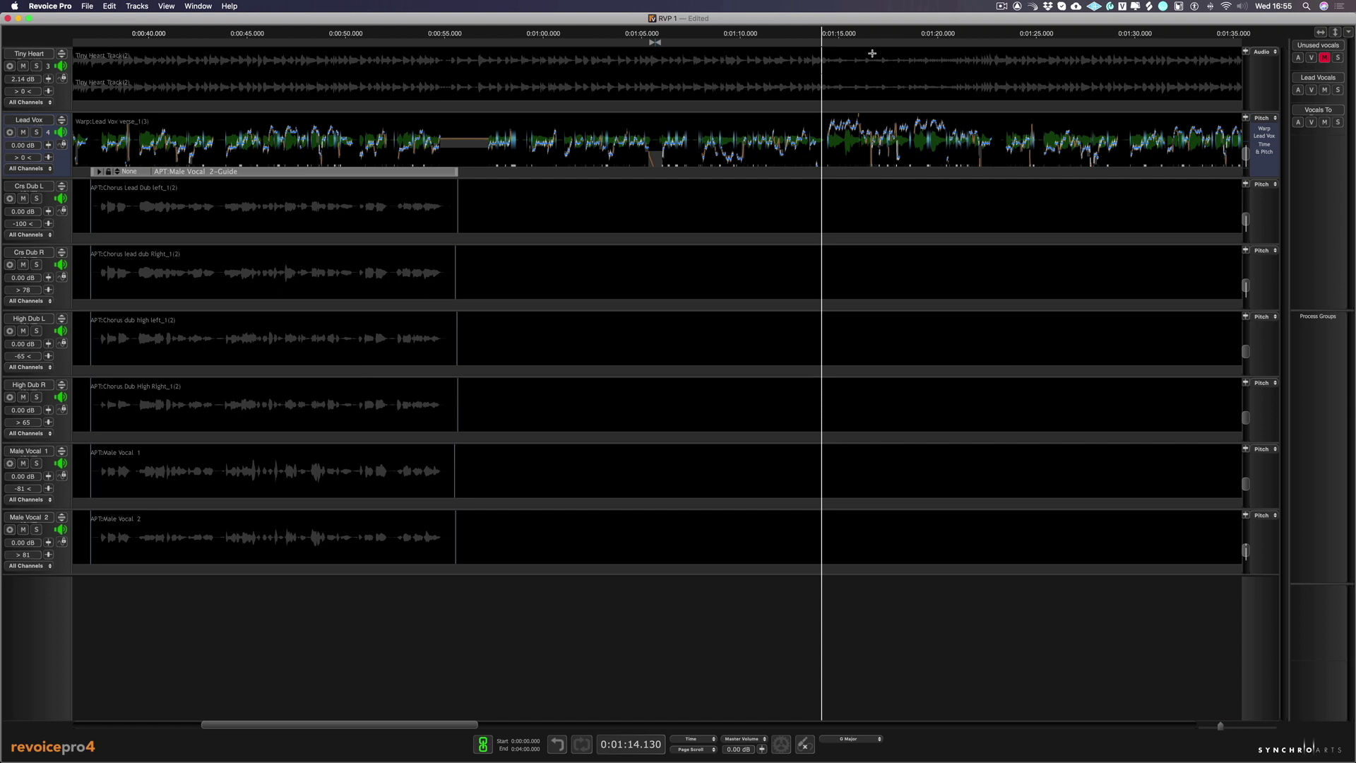
Step: Audition the session, then set a playback range from 0:01:05.5 to 0:01:14.3
click(873, 53)
key(space)
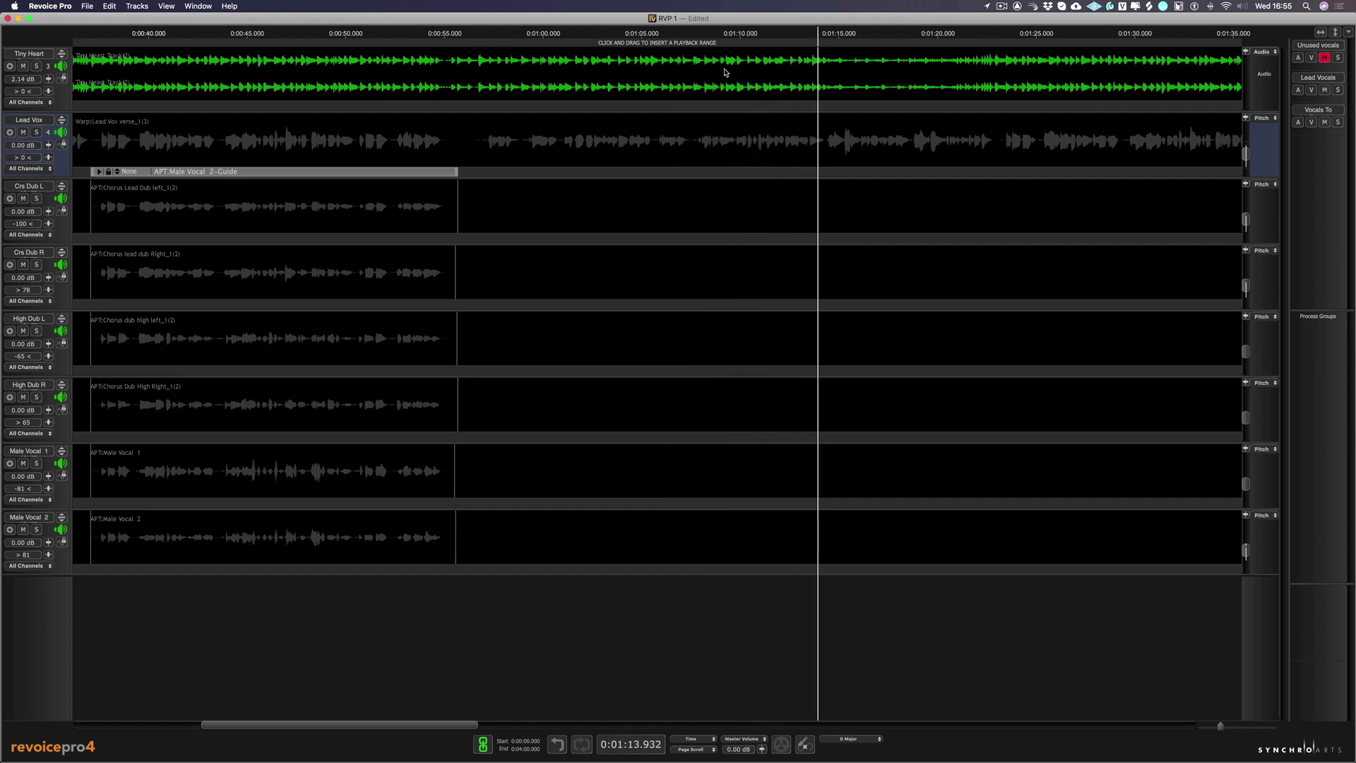
key(space)
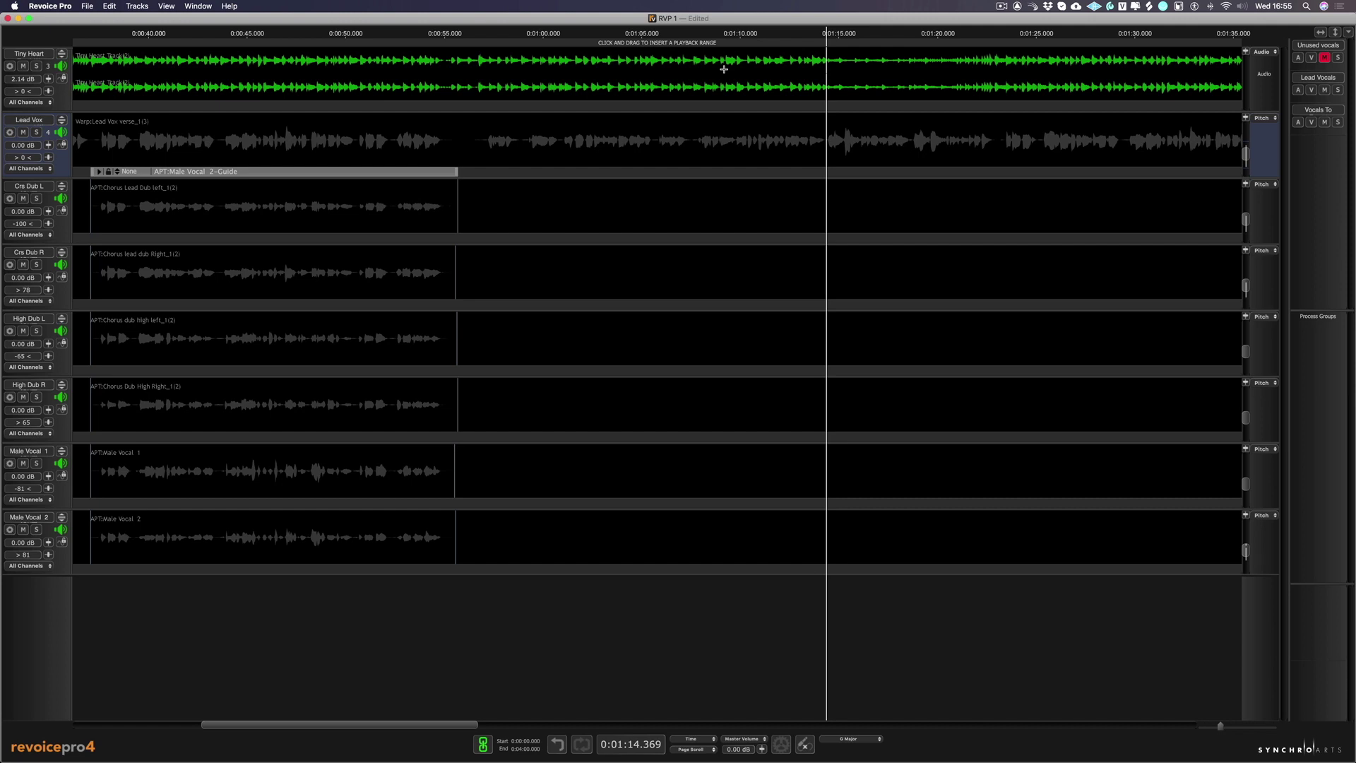
drag(652, 42, 825, 53)
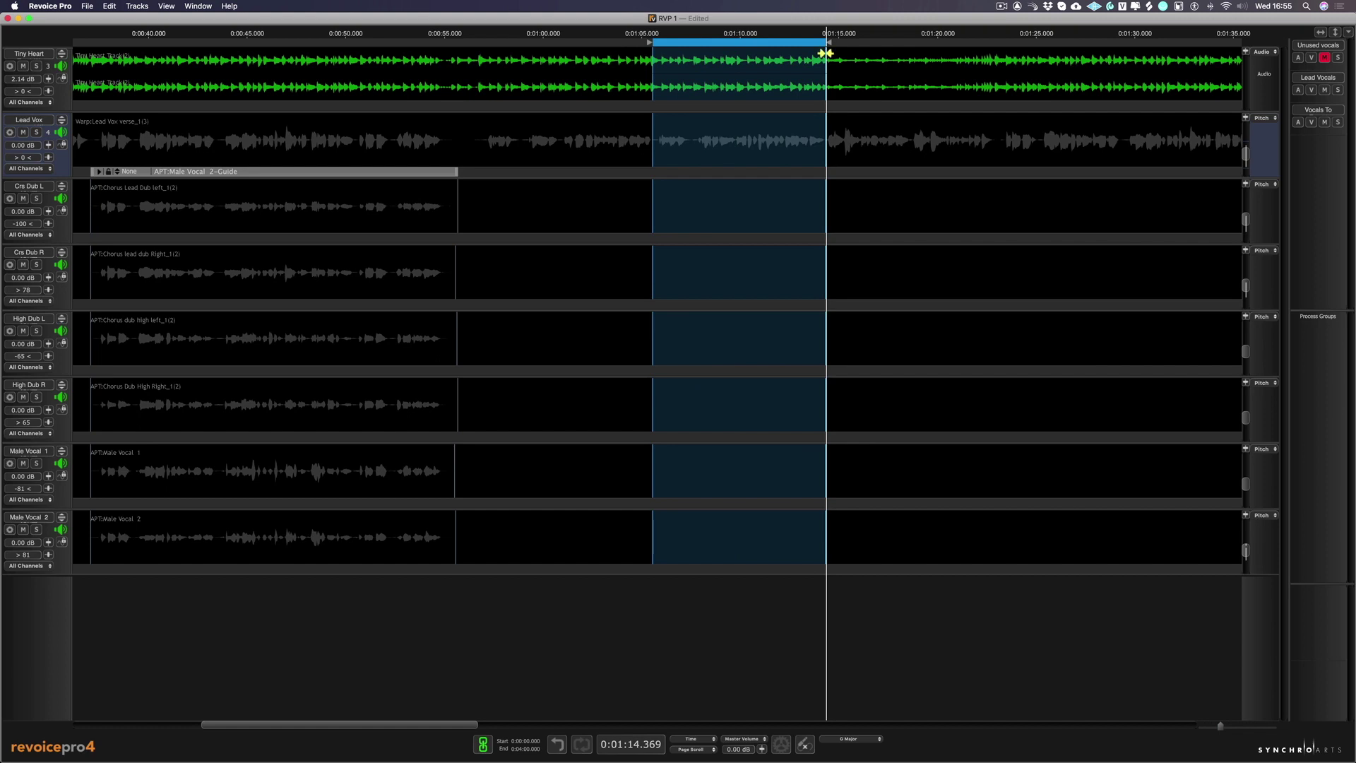
Step: Create a Doubler on Lead Vox over the playback range using the Stereo Vocal Loose Timing preset
right_click(682, 171)
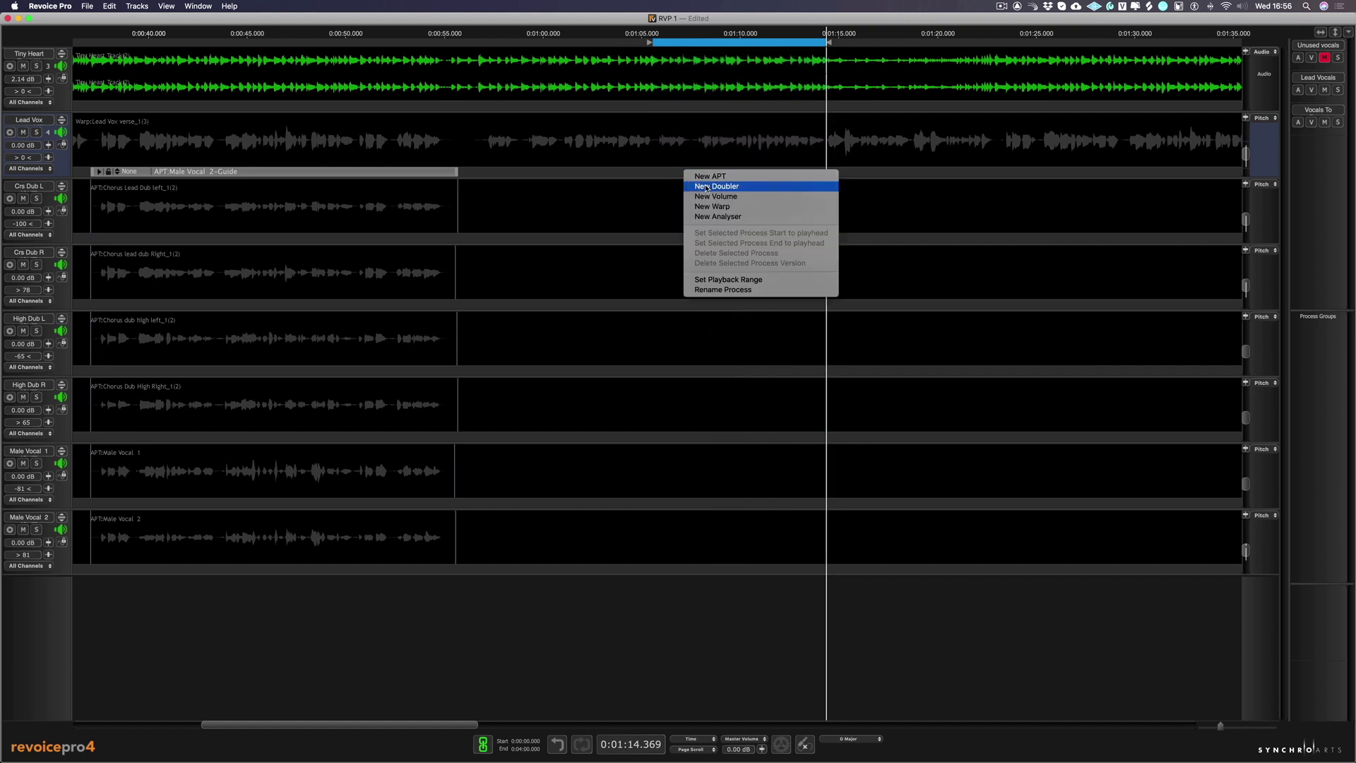
click(706, 187)
click(703, 351)
mouse_move(685, 375)
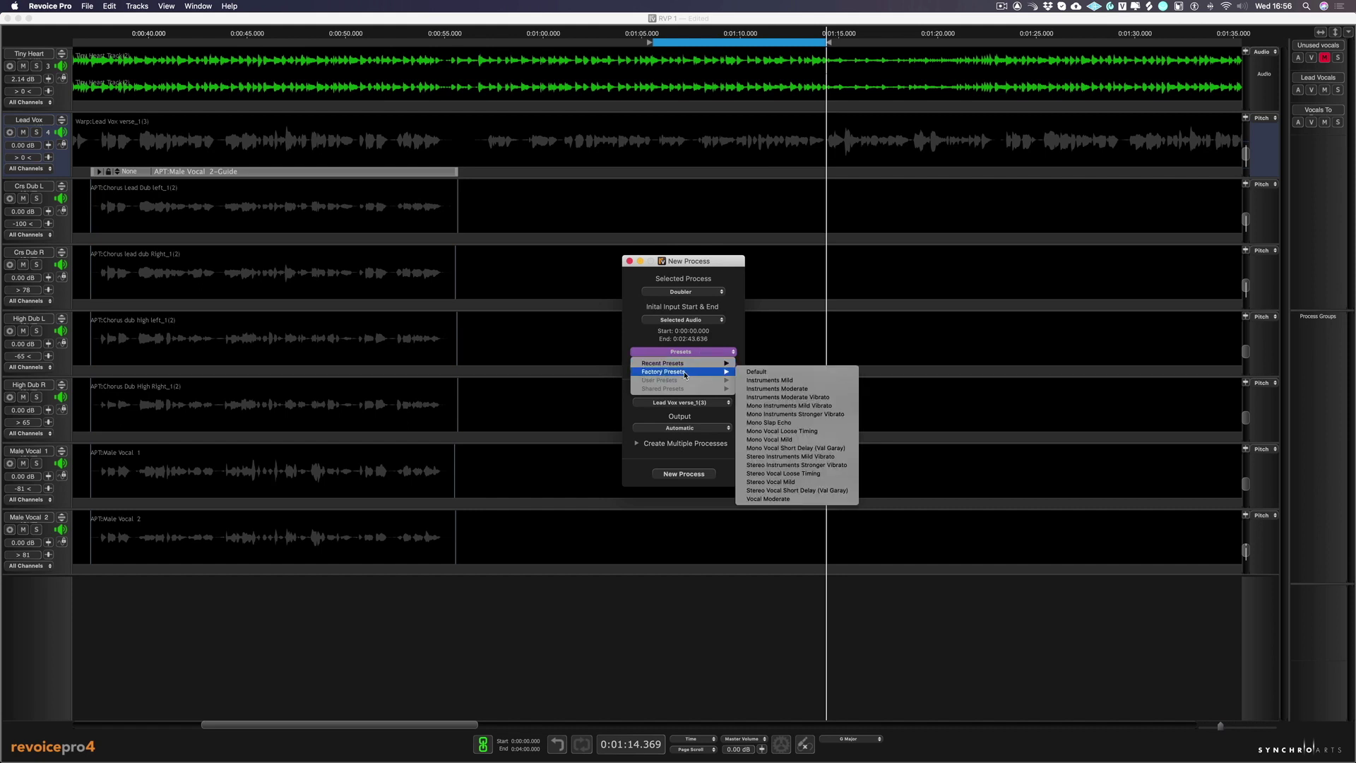
click(811, 473)
click(681, 319)
click(685, 322)
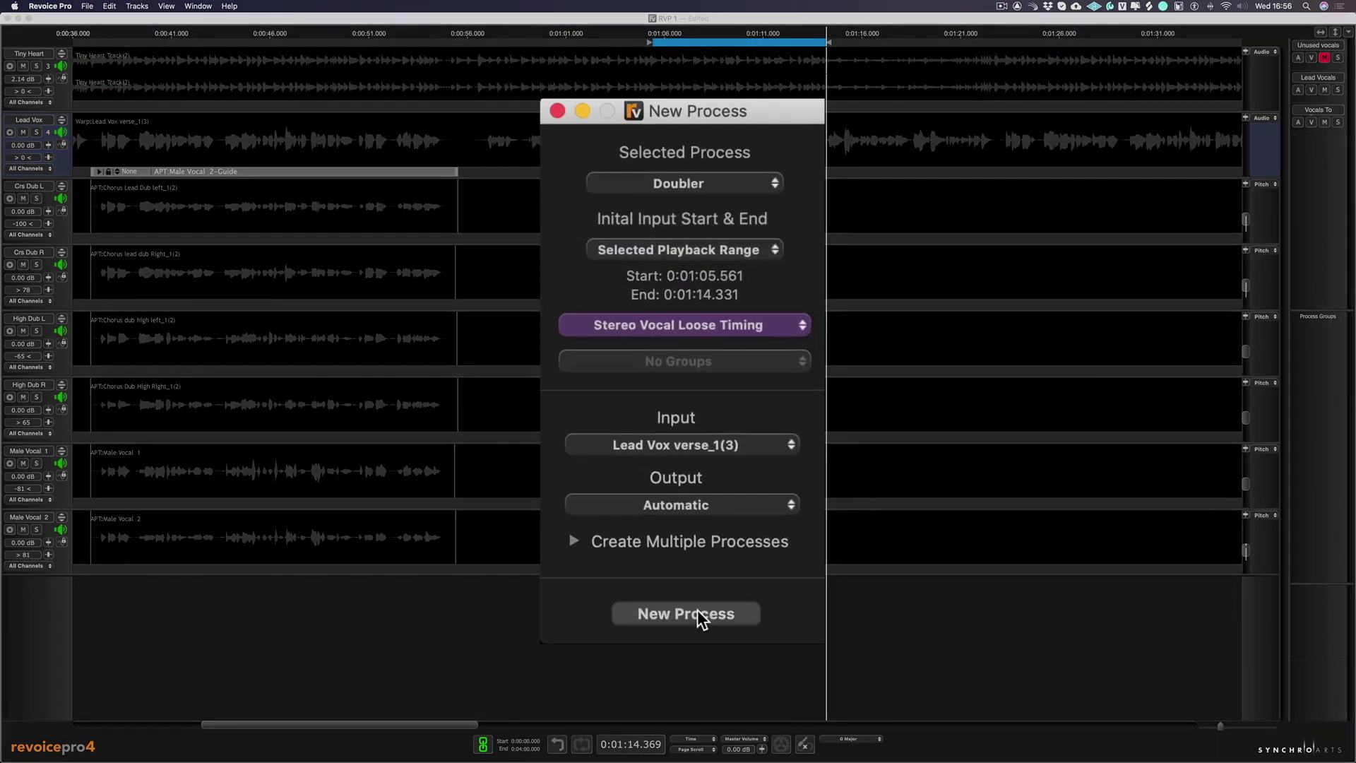
click(689, 476)
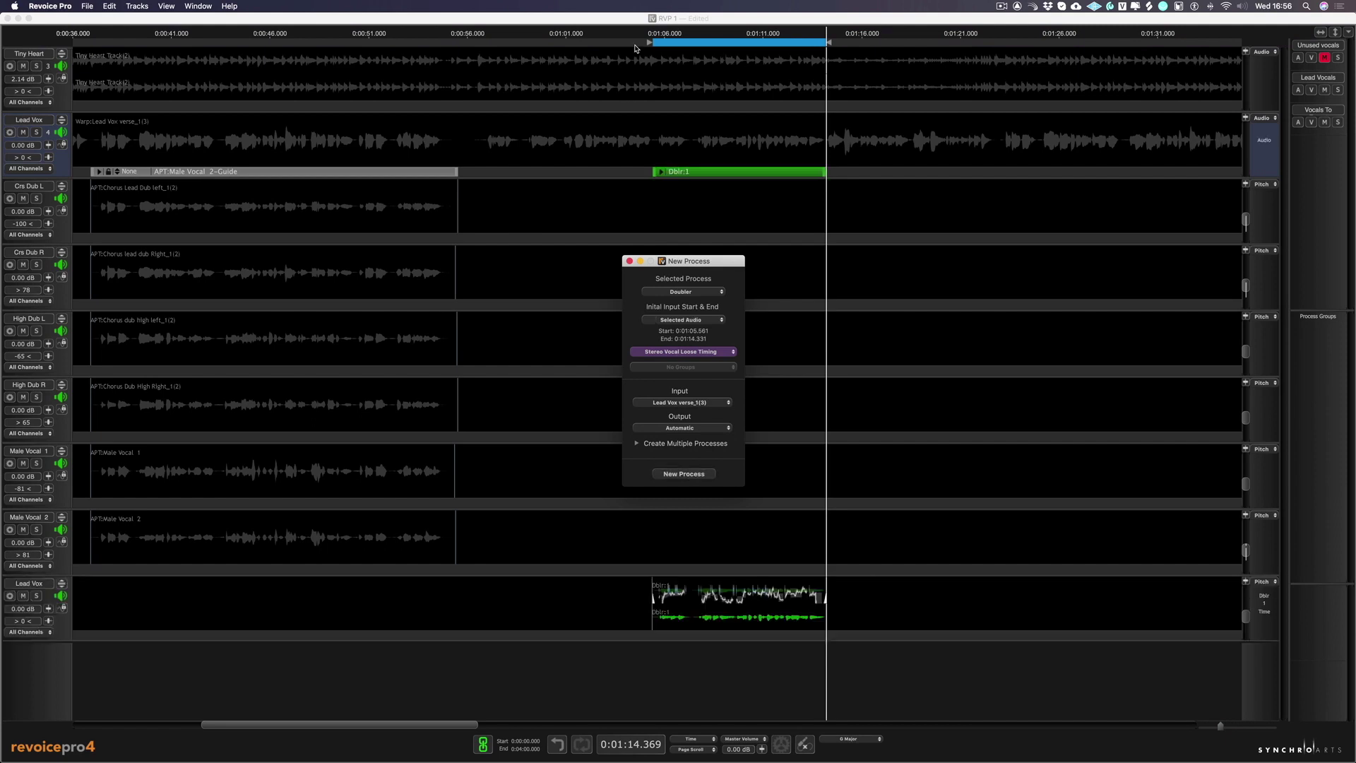
click(658, 149)
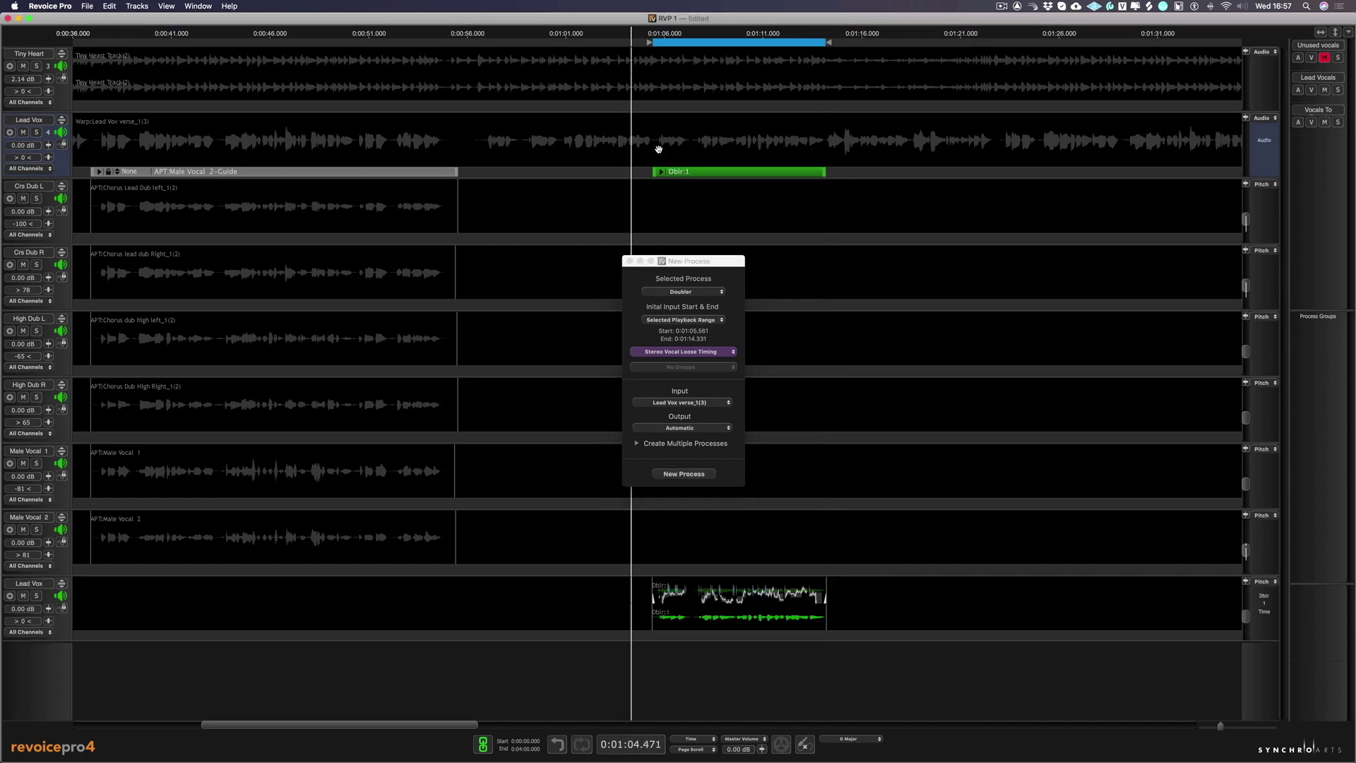
click(628, 262)
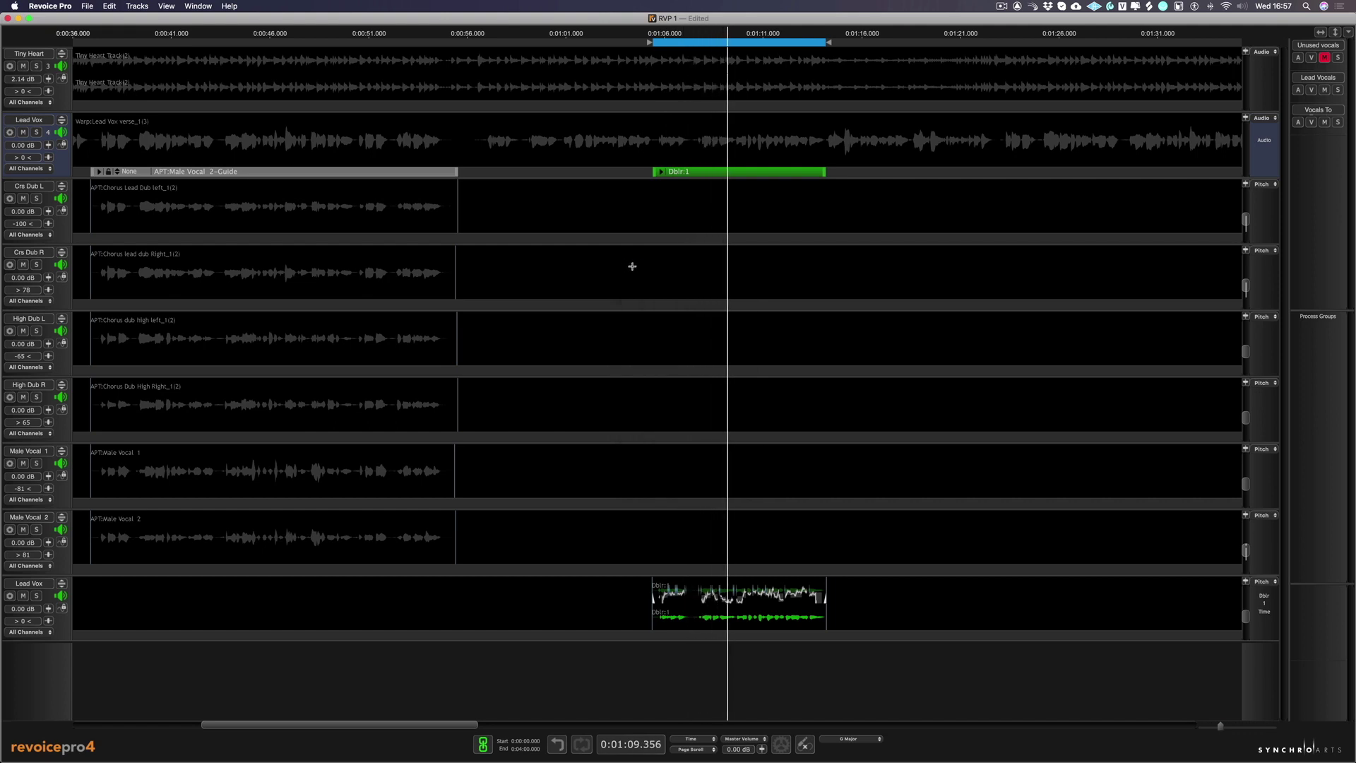